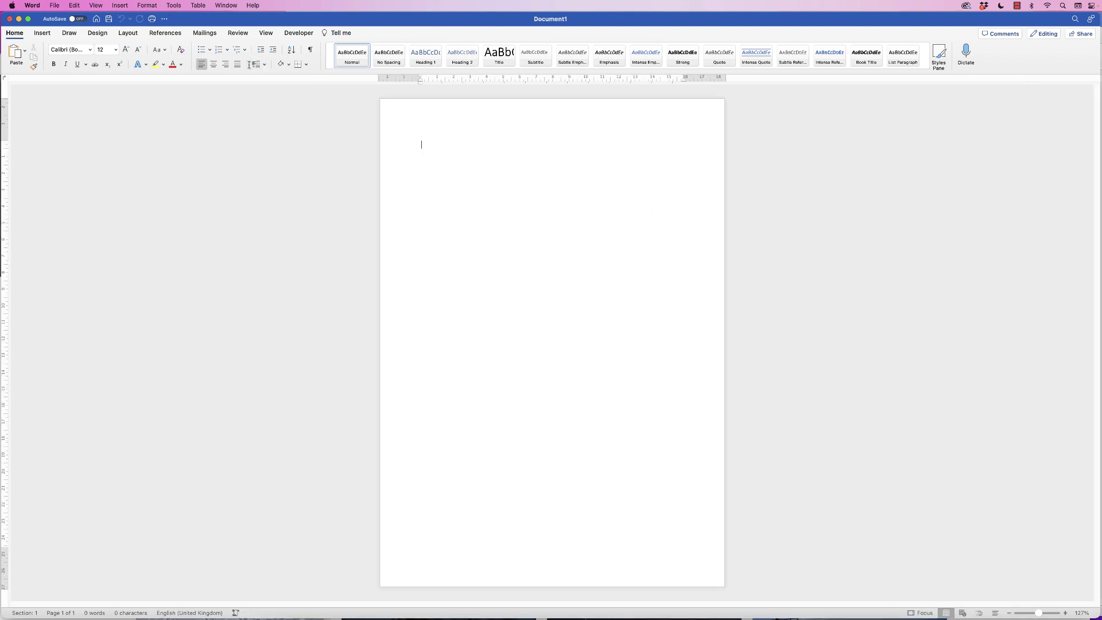
Step: Insert a nine-column, one-row table from the Table grid
{"action": "left_click", "coordinate": [42, 33]}
{"action": "left_click", "coordinate": [83, 50]}
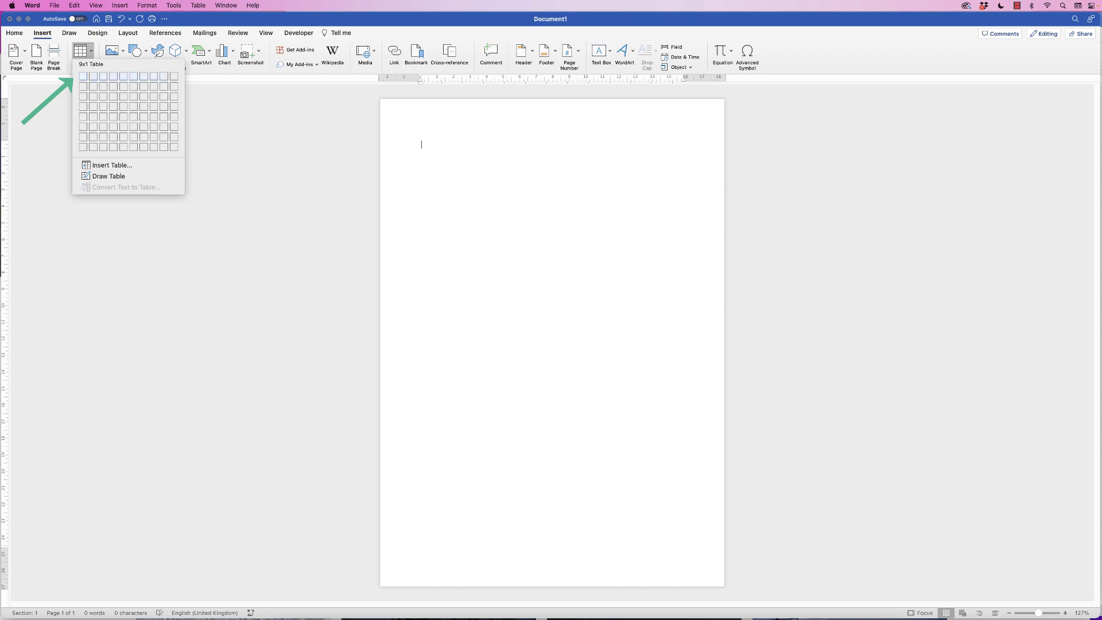
{"action": "left_click", "coordinate": [164, 76]}
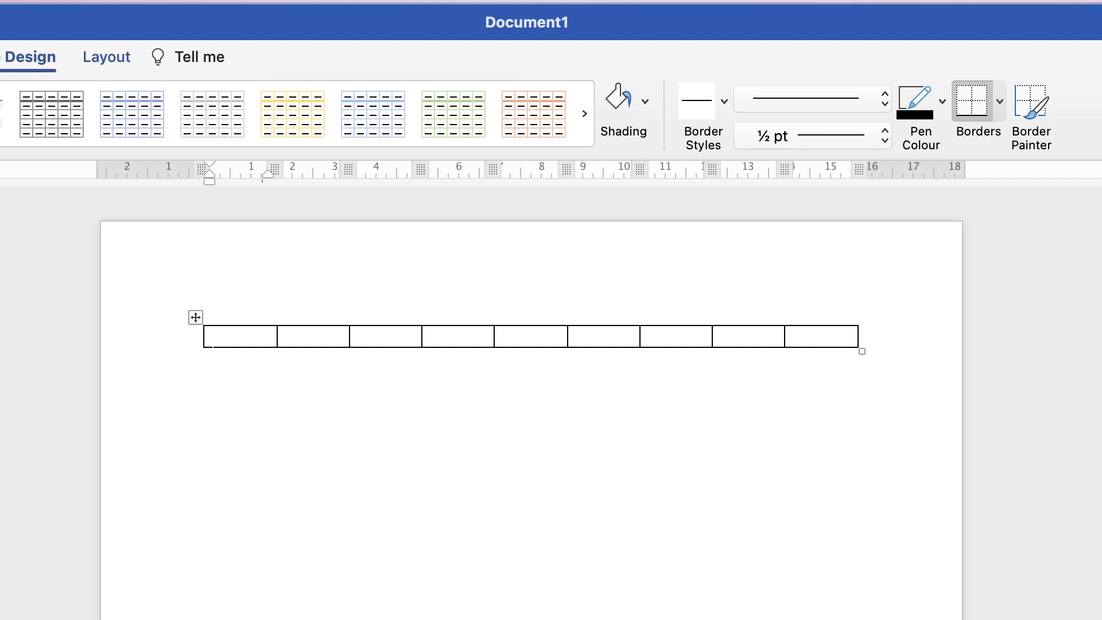
Step: Add an empty paragraph above the table
{"action": "key", "text": "Return"}
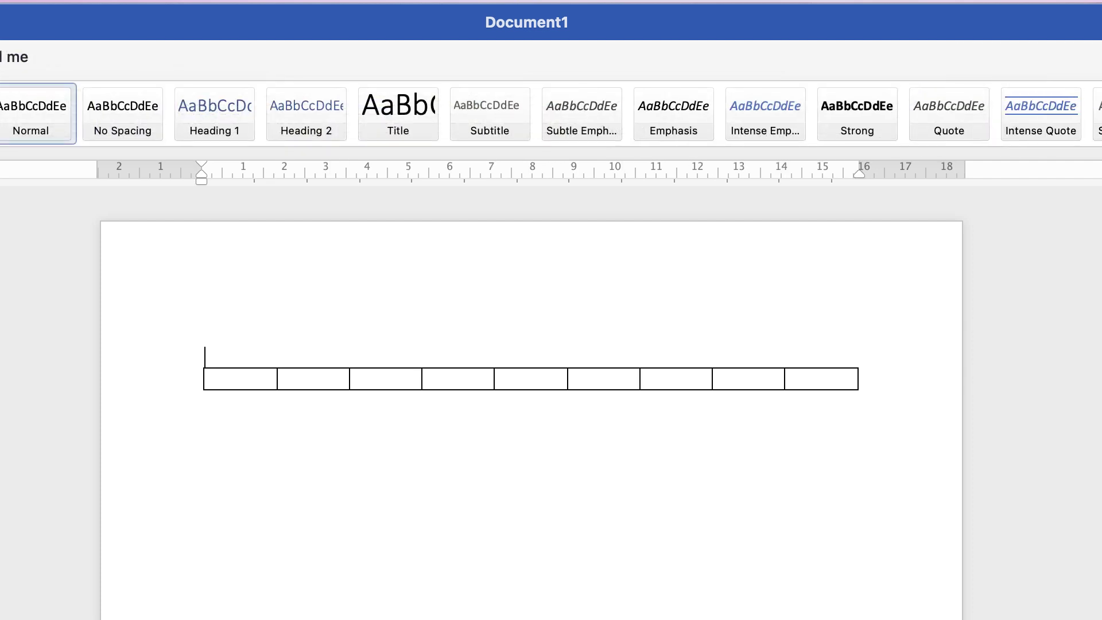
{"action": "key", "text": "Up"}
{"action": "left_click", "coordinate": [282, 380]}
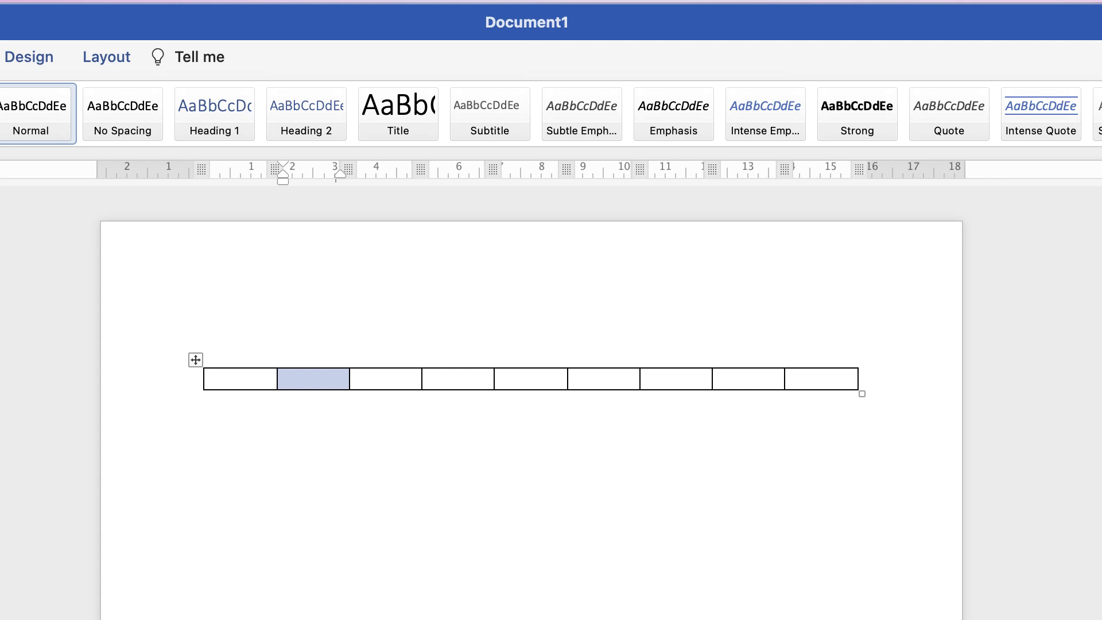
Step: Drag the column borders so the first column fills about half the row
{"action": "left_click", "coordinate": [286, 380]}
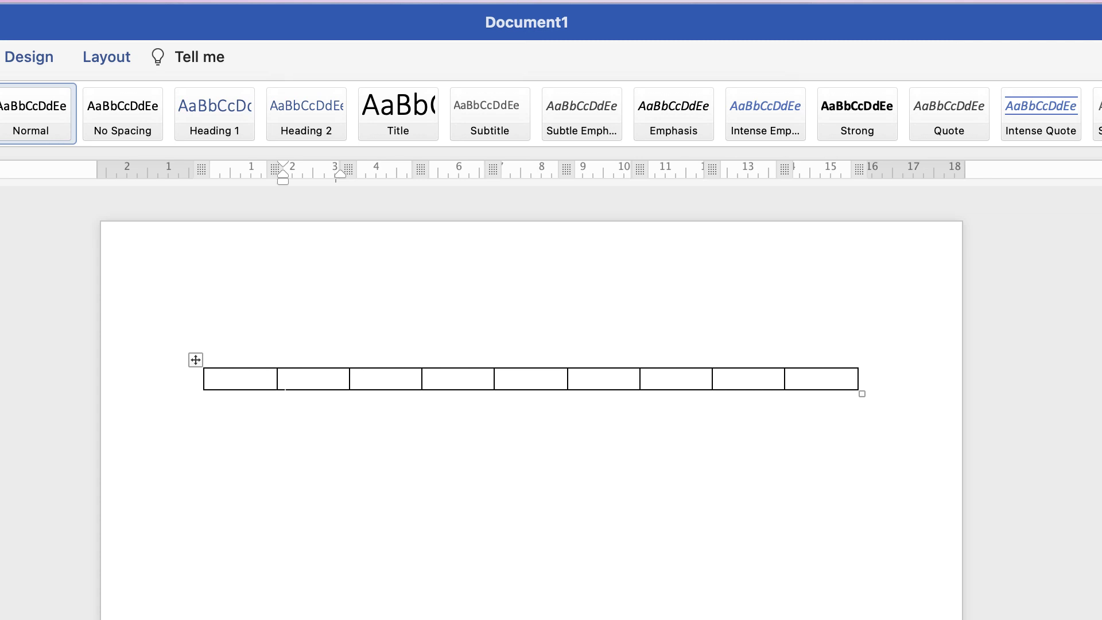
{"action": "left_click_drag", "start_coordinate": [349, 379], "coordinate": [474, 379]}
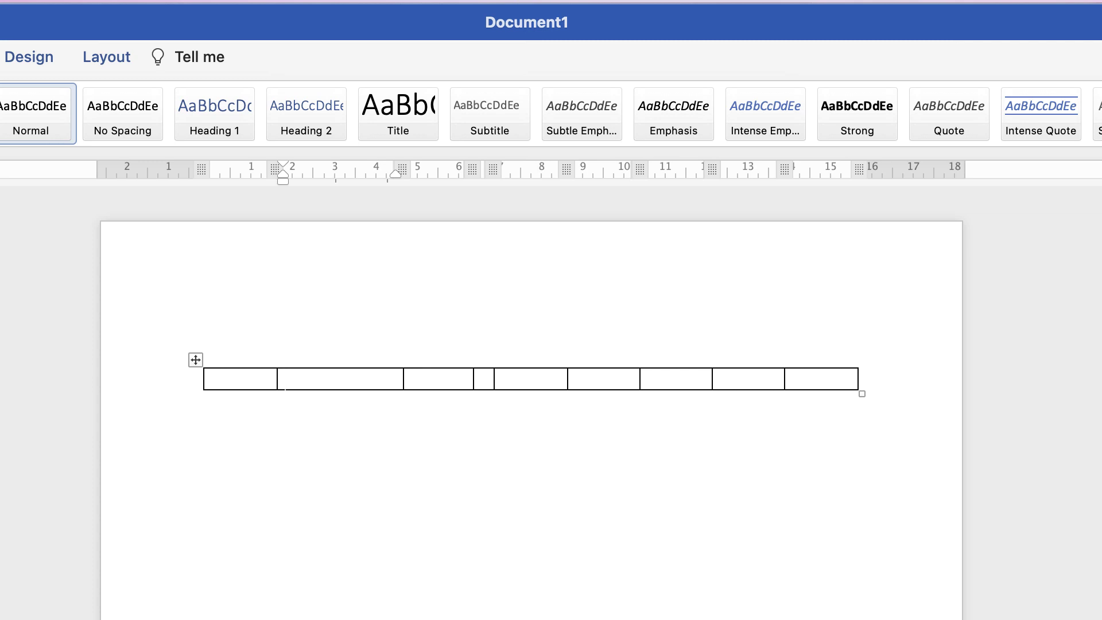
{"action": "double_click", "coordinate": [341, 379]}
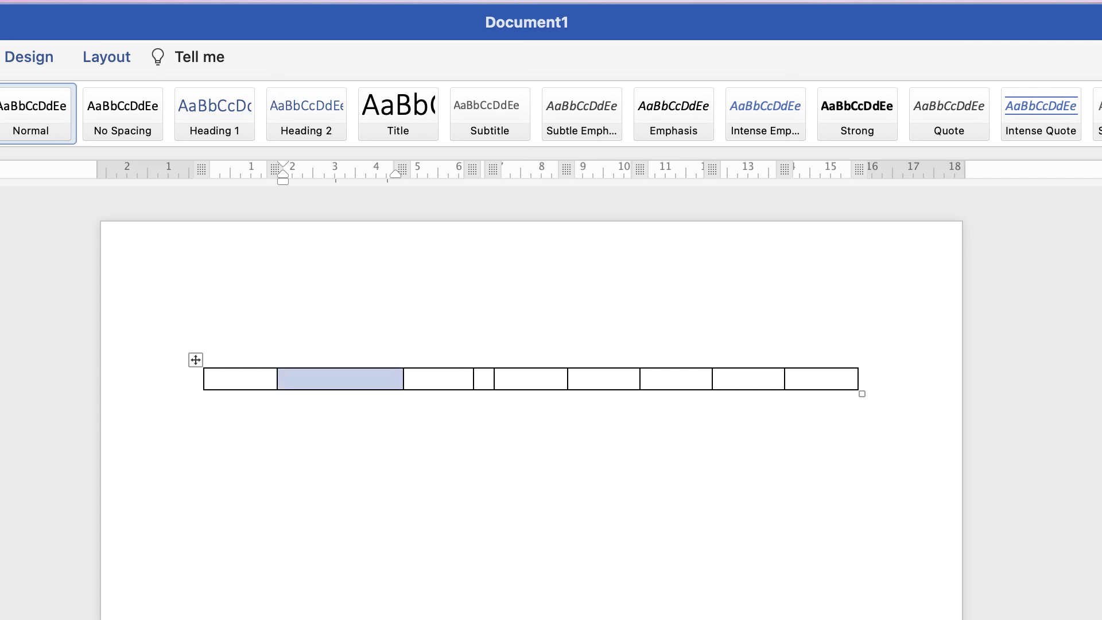
{"action": "left_click", "coordinate": [340, 379]}
{"action": "left_click_drag", "start_coordinate": [285, 379], "coordinate": [394, 379]}
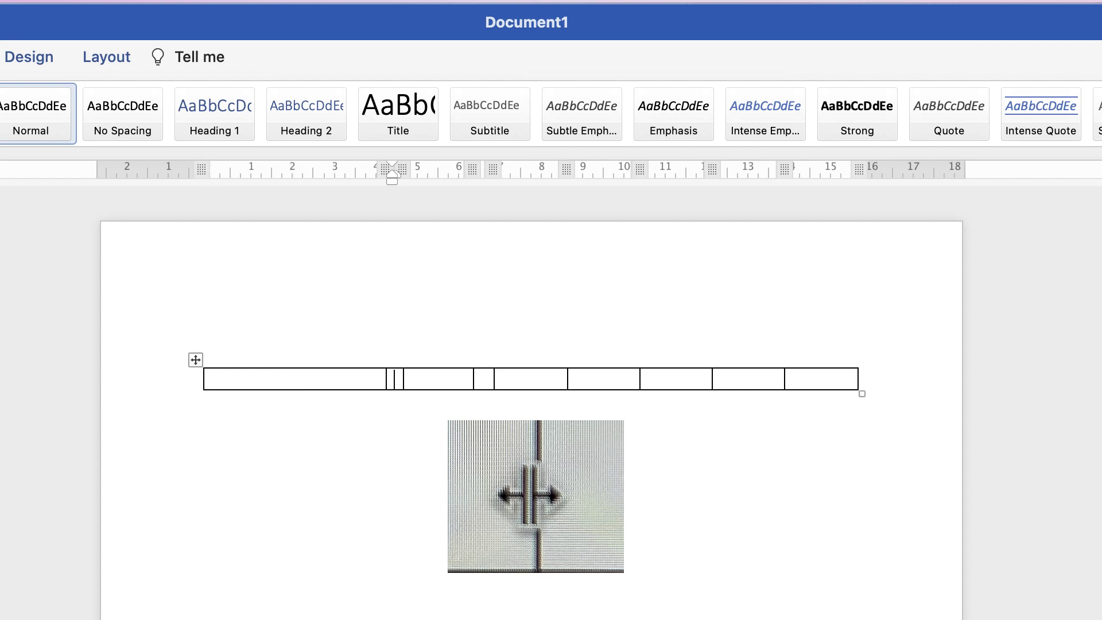
{"action": "left_click_drag", "start_coordinate": [493, 379], "coordinate": [550, 379]}
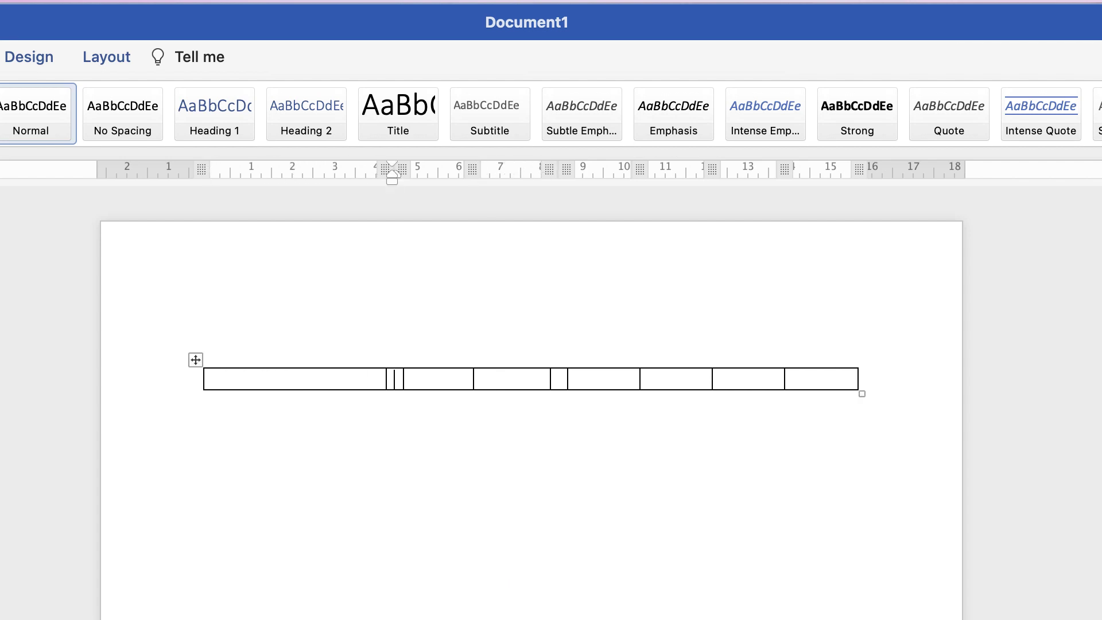
{"action": "left_click_drag", "start_coordinate": [473, 379], "coordinate": [534, 379]}
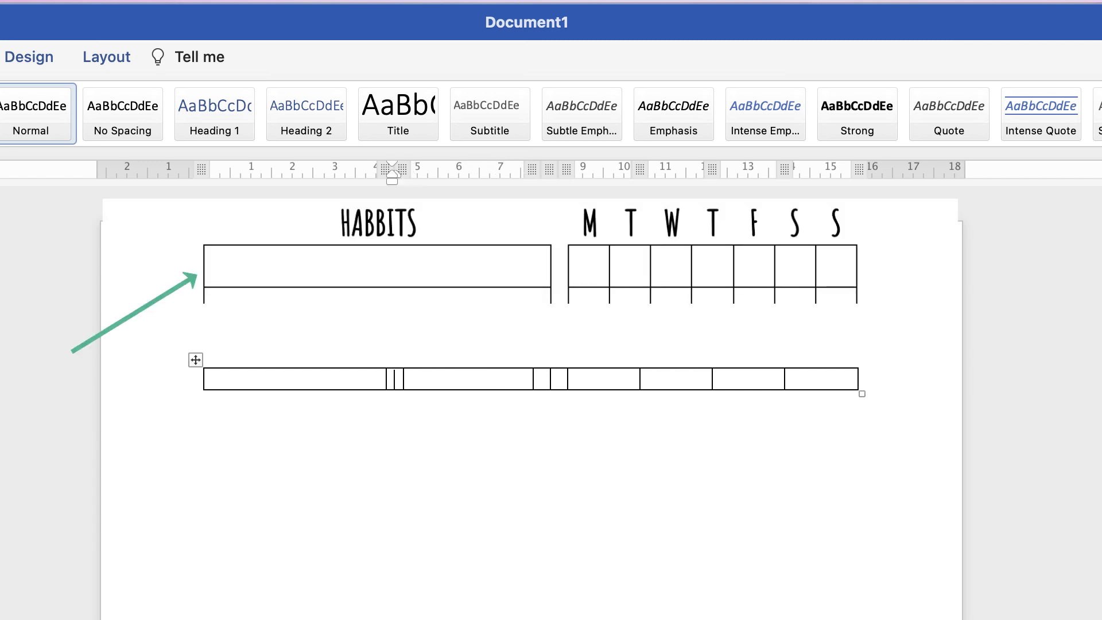
{"action": "left_click_drag", "start_coordinate": [403, 379], "coordinate": [516, 379]}
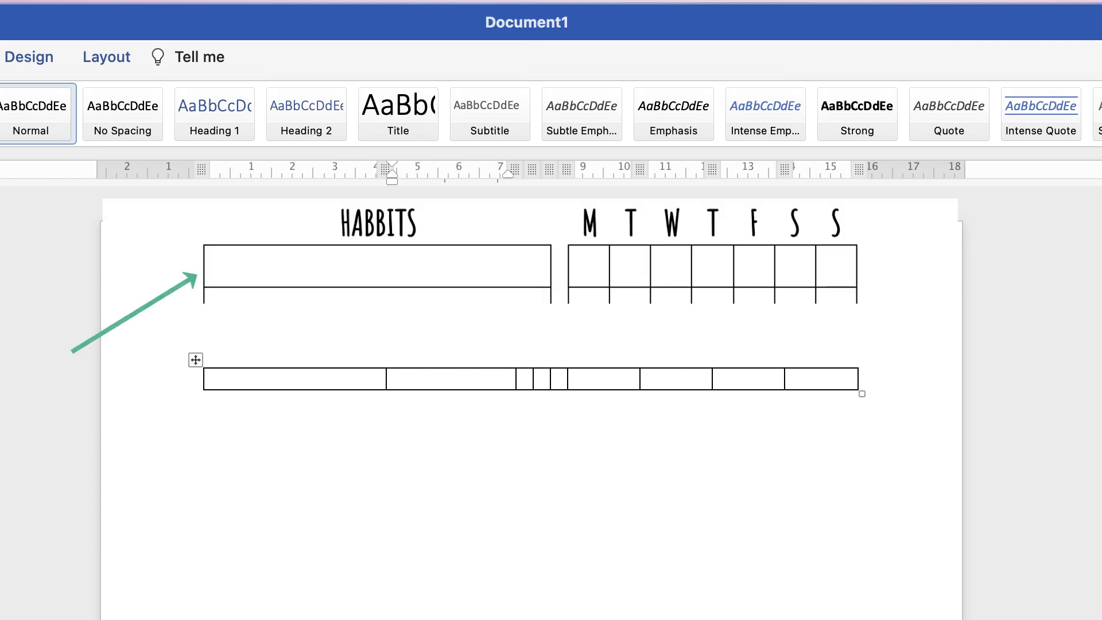
Step: Fine-tune the first column's width, undoing and redoing the last change
{"action": "left_click", "coordinate": [390, 379]}
{"action": "left_click_drag", "start_coordinate": [385, 379], "coordinate": [430, 379]}
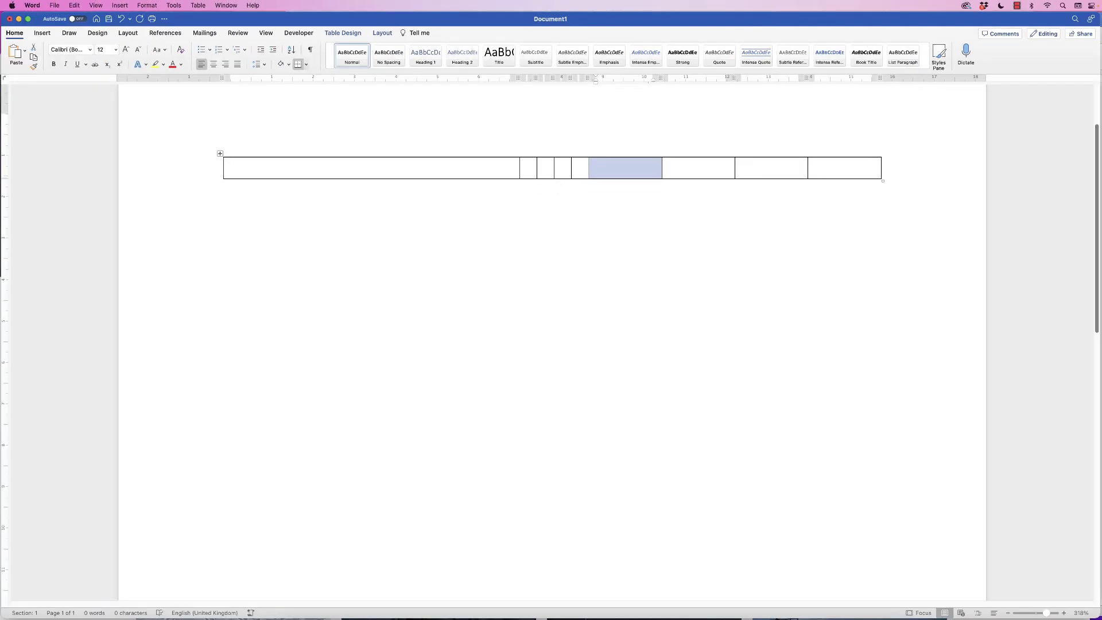
{"action": "left_click", "coordinate": [603, 167]}
{"action": "key", "text": "super+z"}
{"action": "key", "text": "super+z"}
{"action": "key", "text": "super+z"}
{"action": "key", "text": "super+z"}
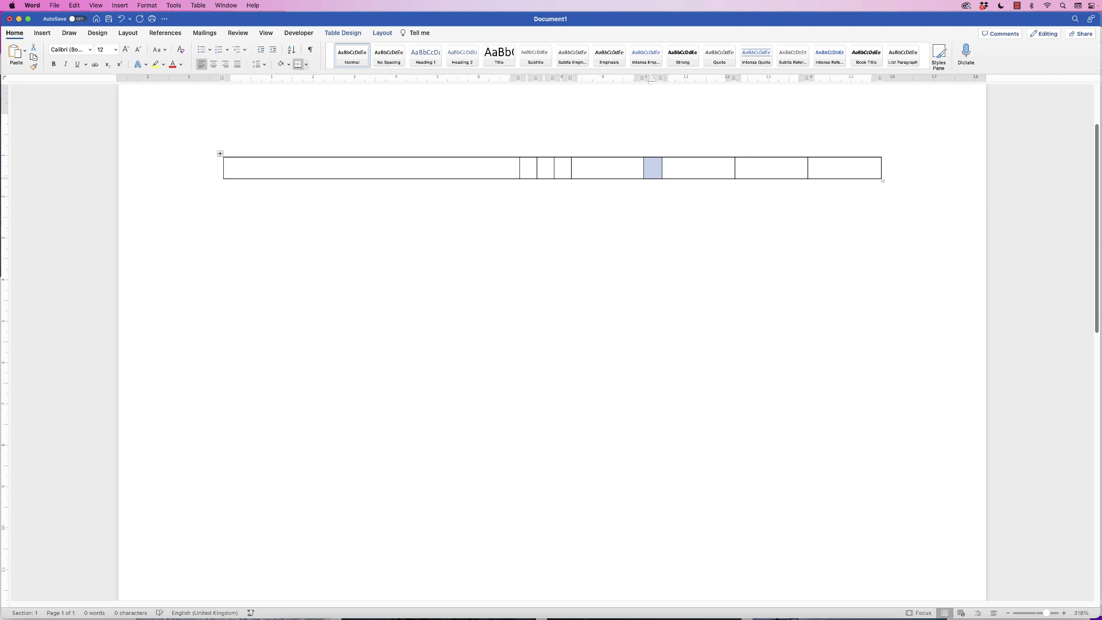
{"action": "key", "text": "super+y"}
{"action": "key", "text": "super+y"}
{"action": "key", "text": "super+y"}
{"action": "key", "text": "super+y"}
{"action": "key", "text": "super+y"}
{"action": "key", "text": "super+y"}
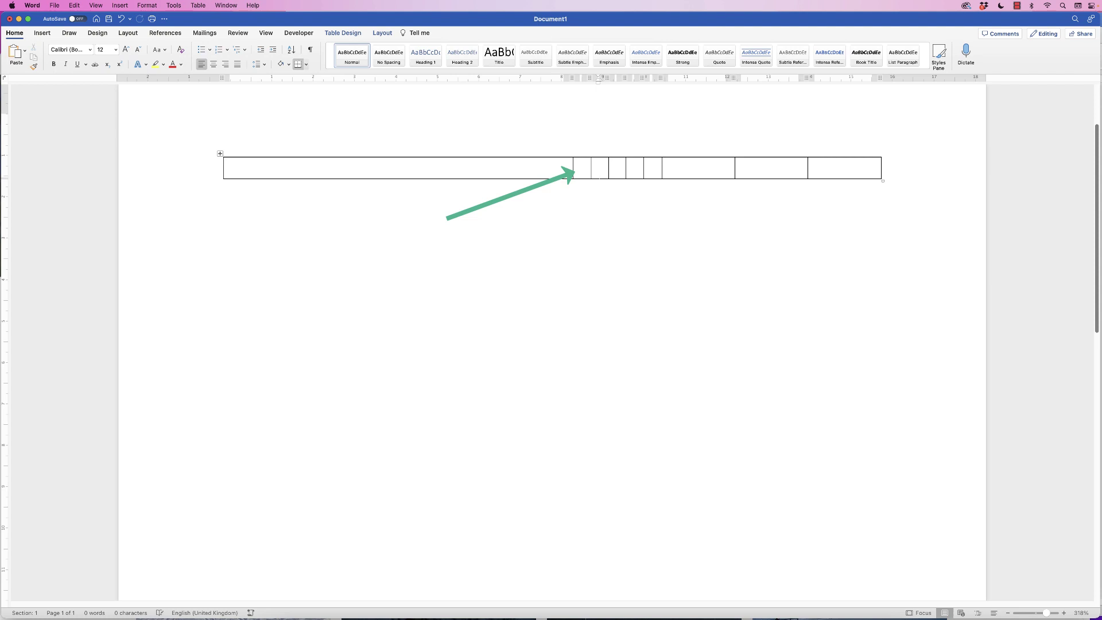
Step: Distribute the seven right-hand columns to equal 1 cm widths
{"action": "left_click_drag", "start_coordinate": [844, 169], "coordinate": [599, 168]}
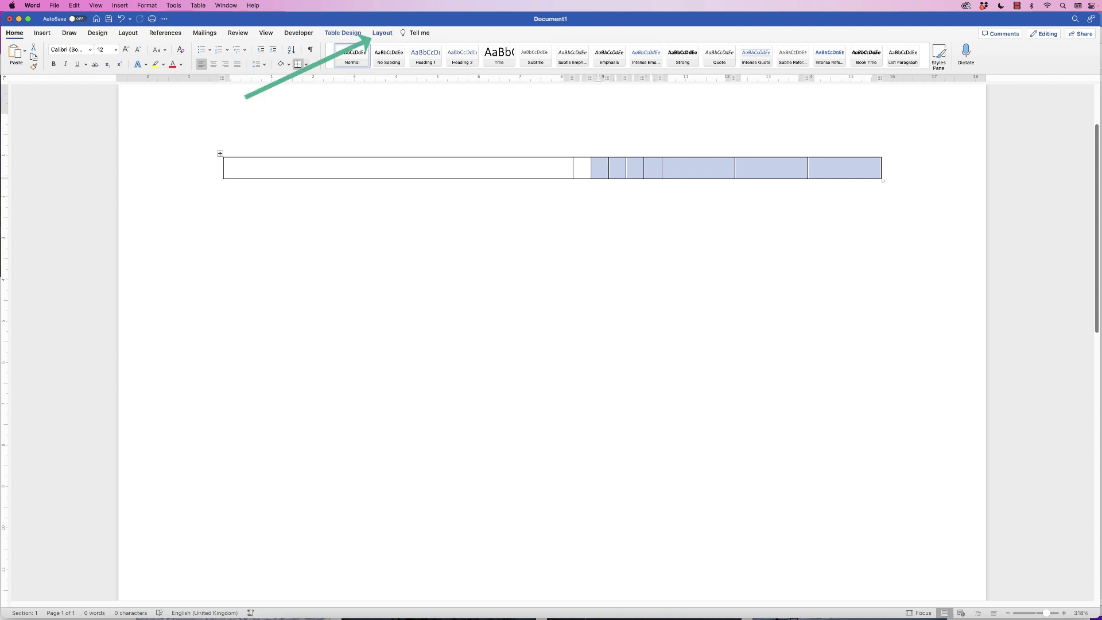
{"action": "left_click", "coordinate": [383, 33]}
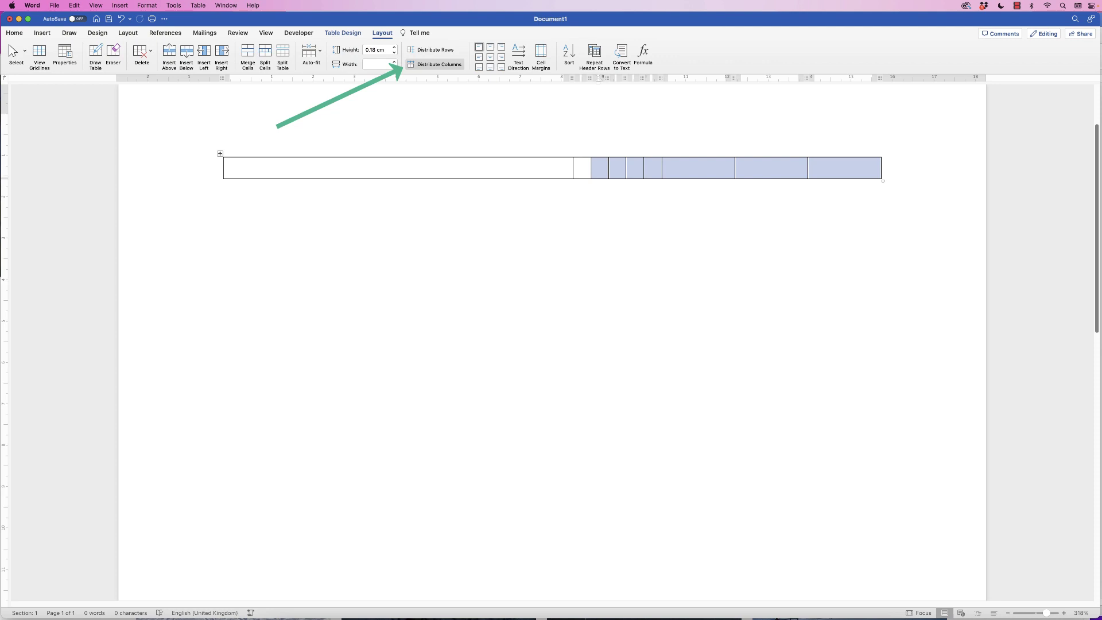
{"action": "left_click", "coordinate": [434, 64]}
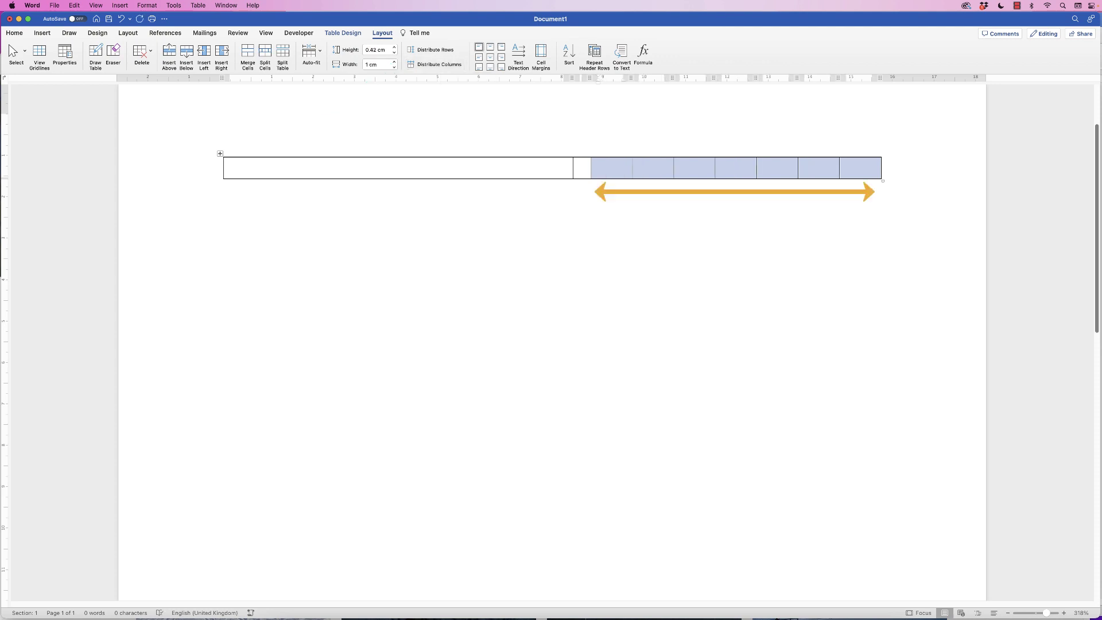
{"action": "left_click", "coordinate": [600, 168]}
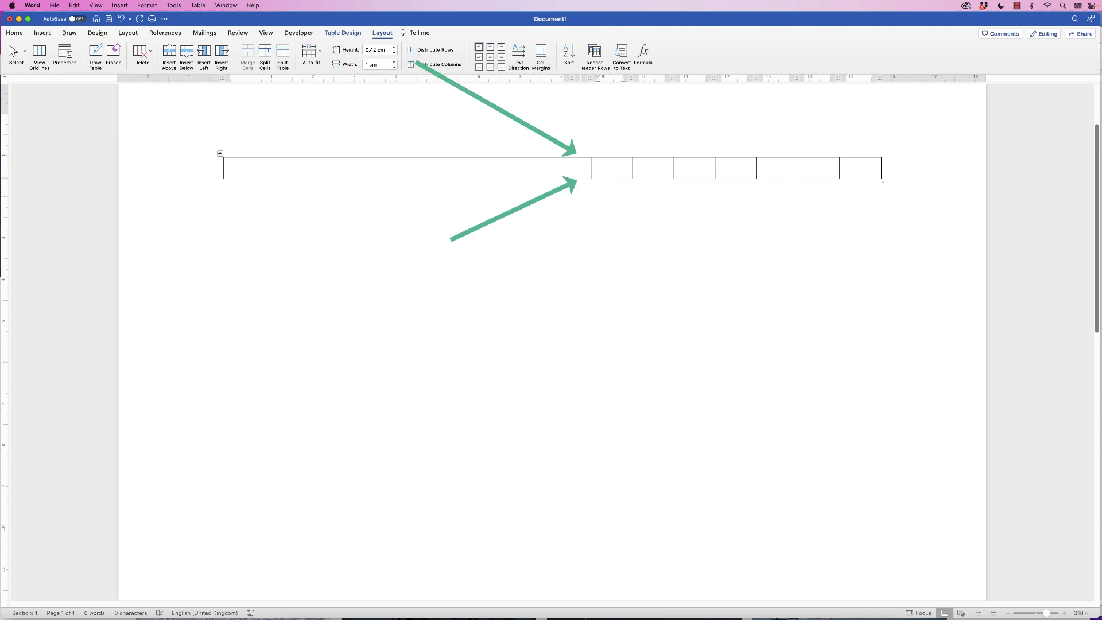
Step: Remove the top and bottom borders from the narrow spacer cell
{"action": "left_click", "coordinate": [582, 167]}
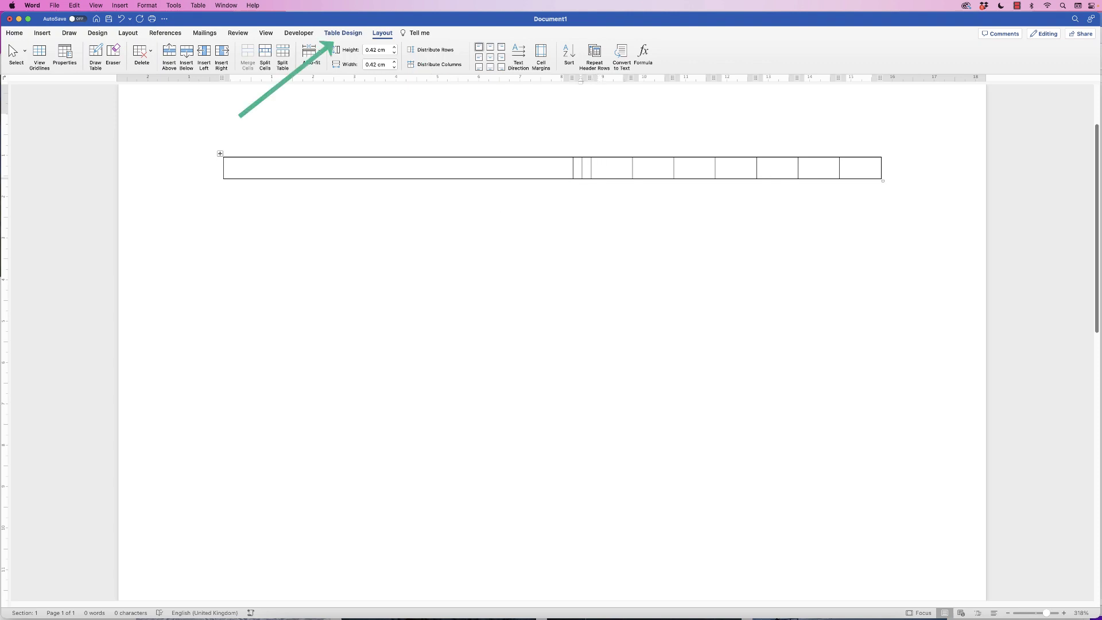
{"action": "left_click", "coordinate": [344, 33]}
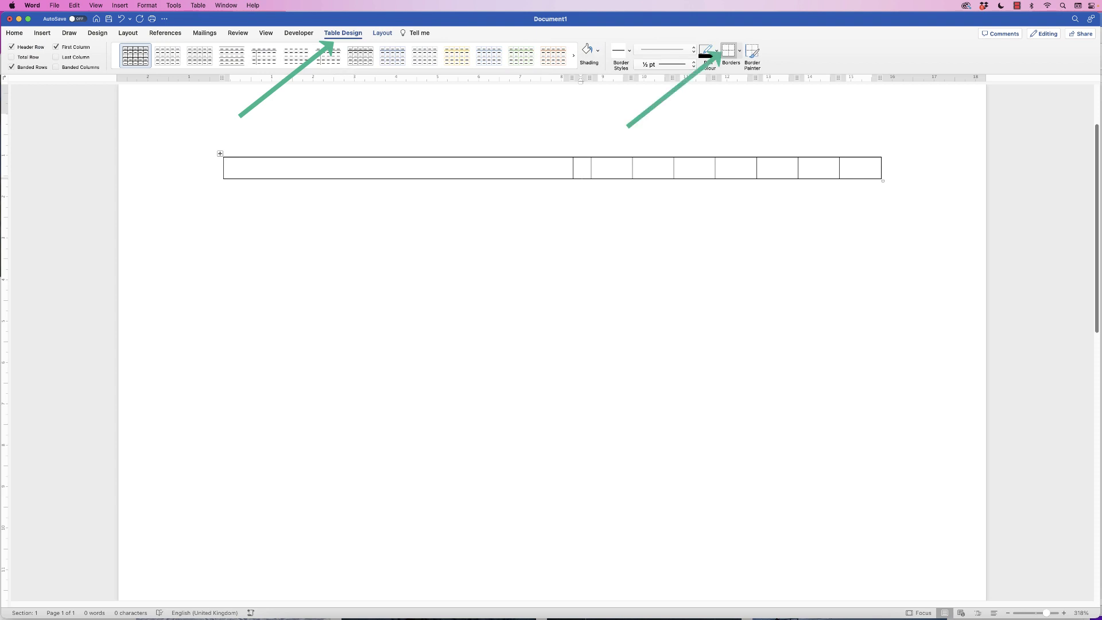
{"action": "left_click", "coordinate": [739, 51]}
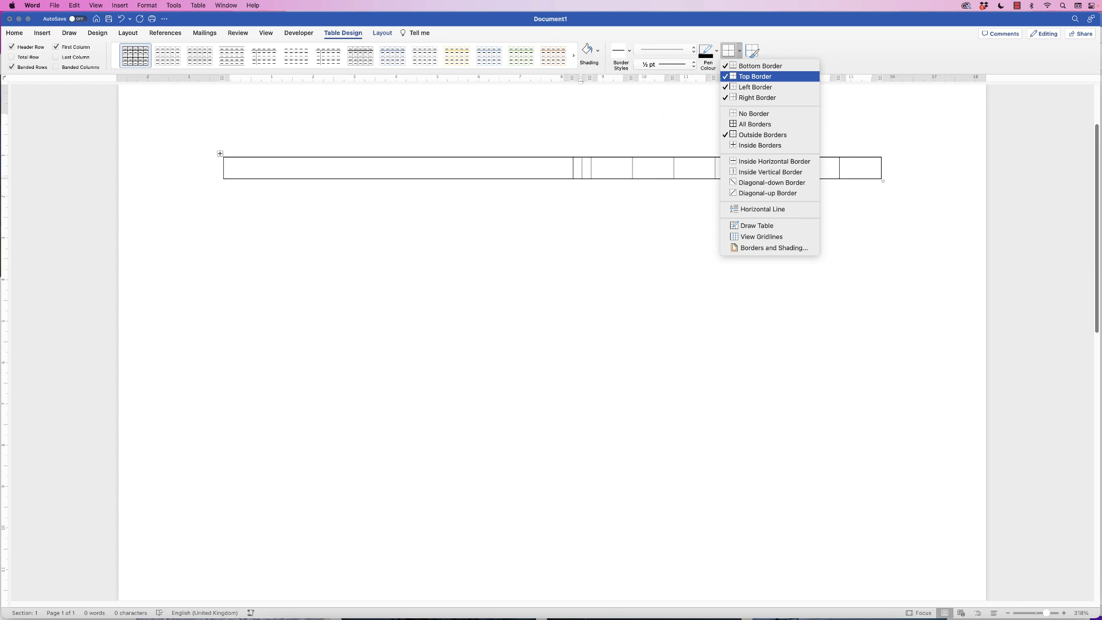
{"action": "left_click", "coordinate": [756, 76]}
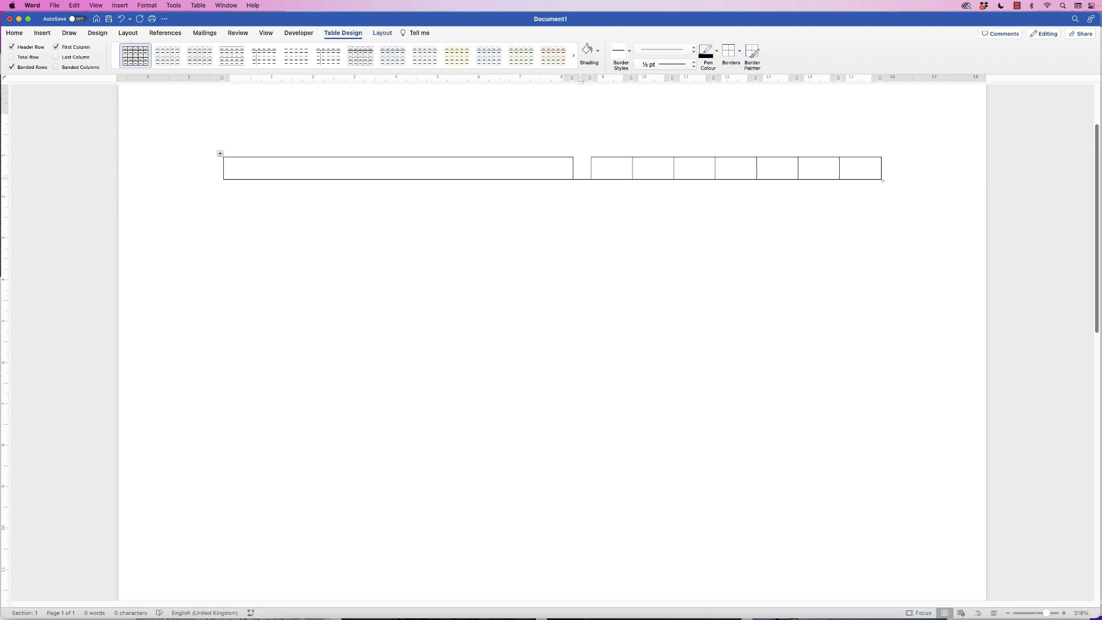
{"action": "left_click", "coordinate": [740, 51]}
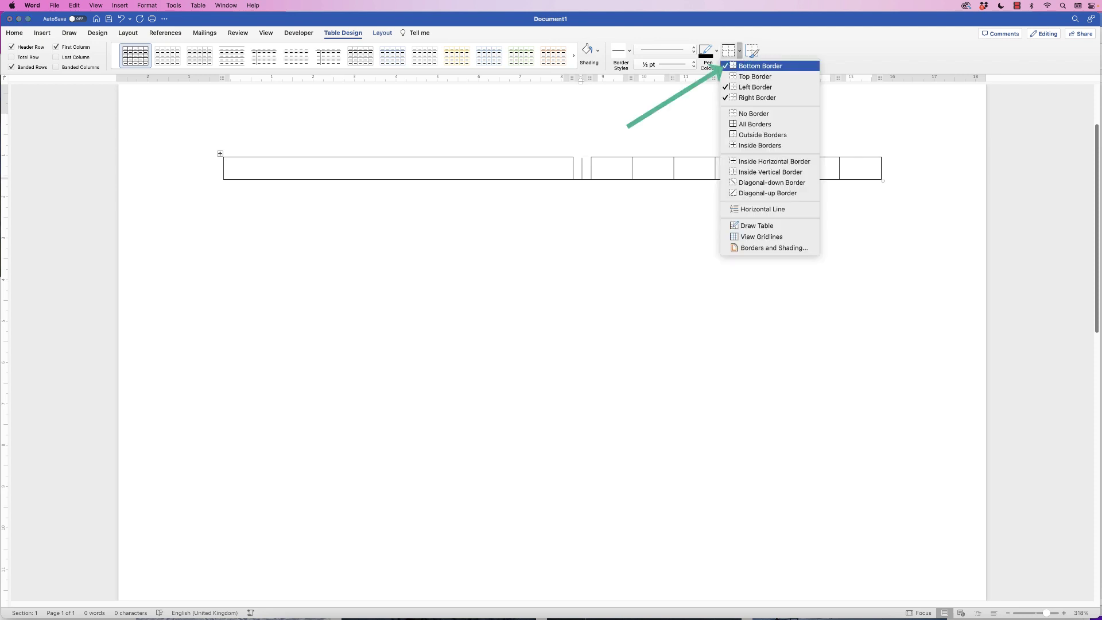
{"action": "left_click", "coordinate": [760, 66]}
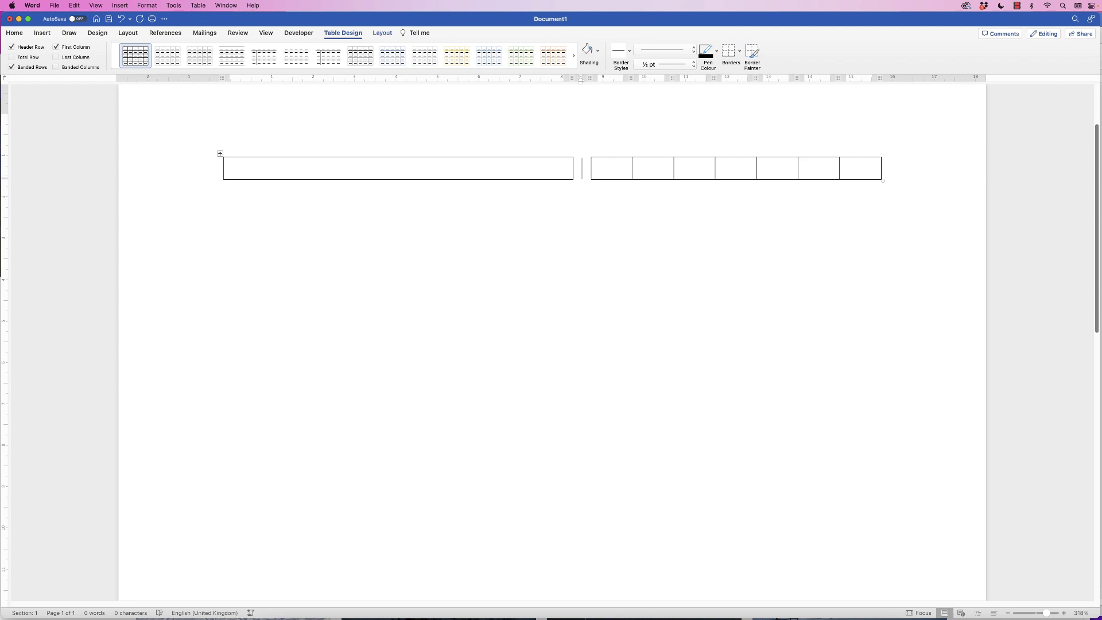
{"action": "left_click", "coordinate": [849, 168]}
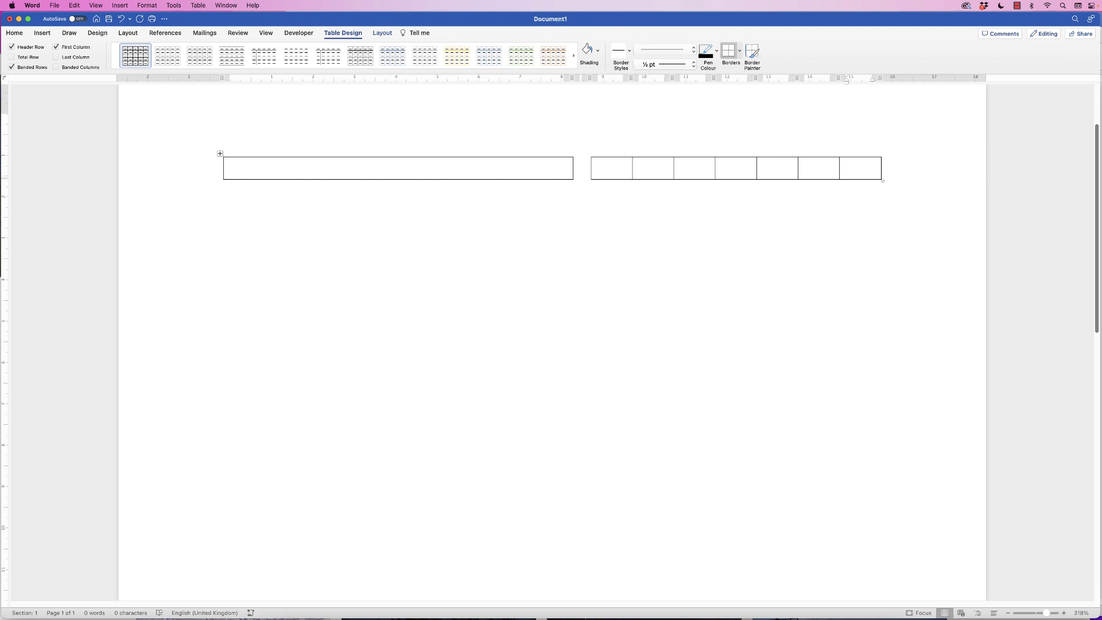
Step: Add rows from the last cell until the table has seven rows
{"action": "key", "text": "Tab"}
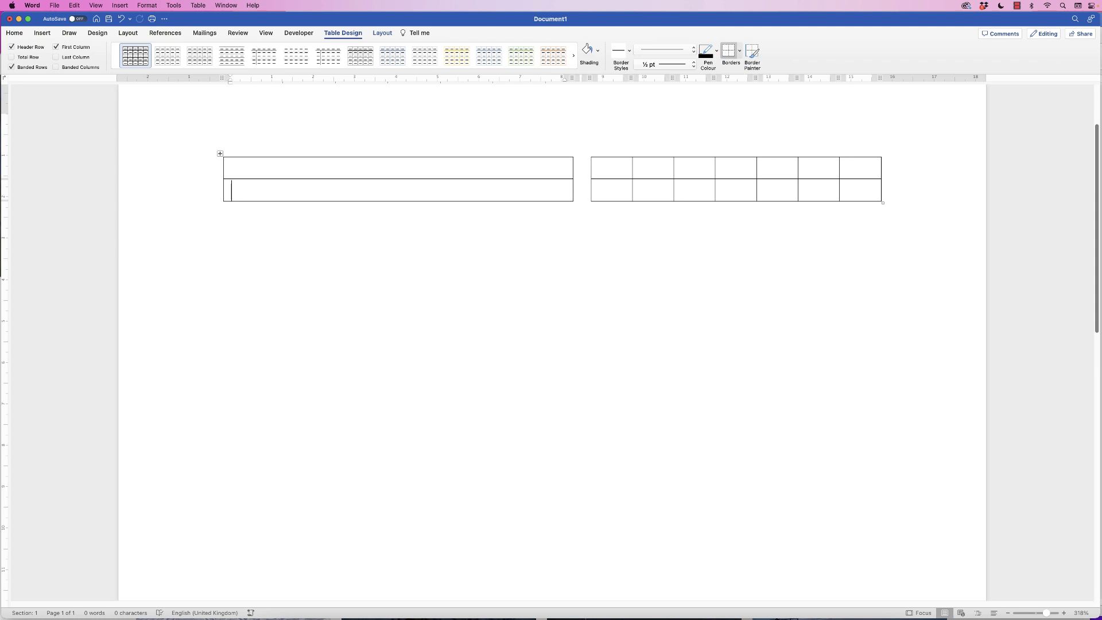
{"action": "left_click", "coordinate": [854, 190]}
{"action": "key", "text": "Tab"}
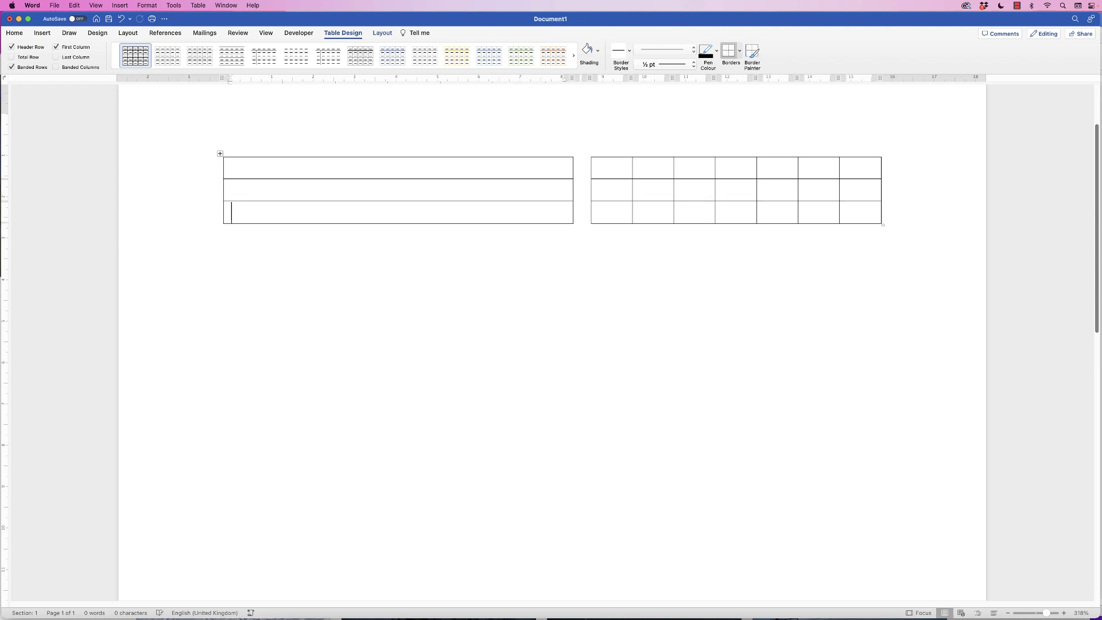
{"action": "key", "text": "Tab"}
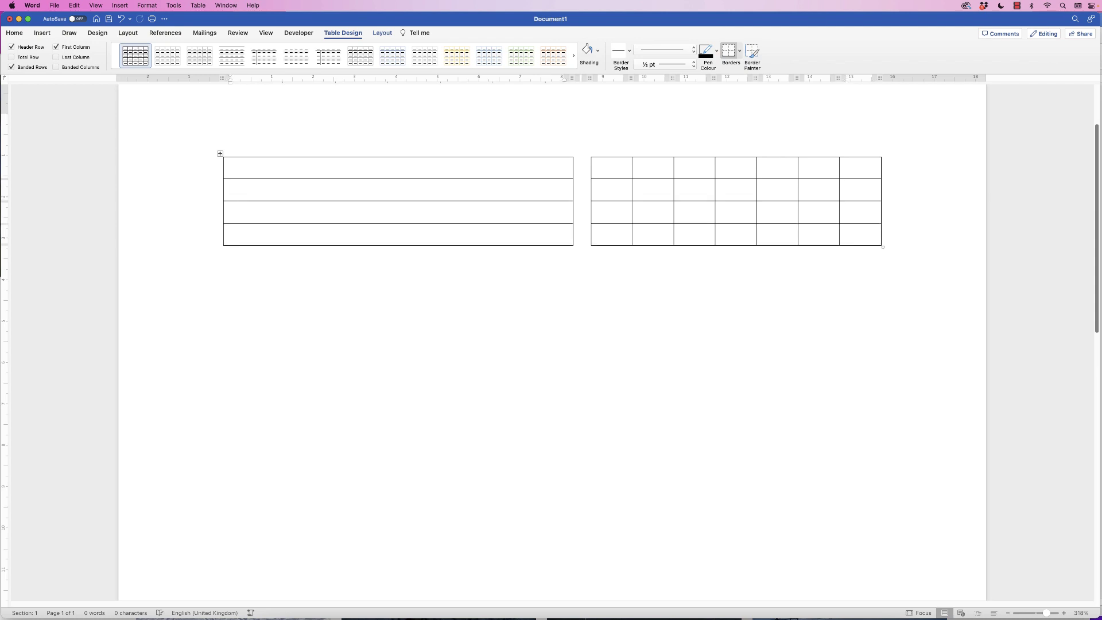
{"action": "key", "text": "Tab"}
{"action": "key", "text": "Tab"}
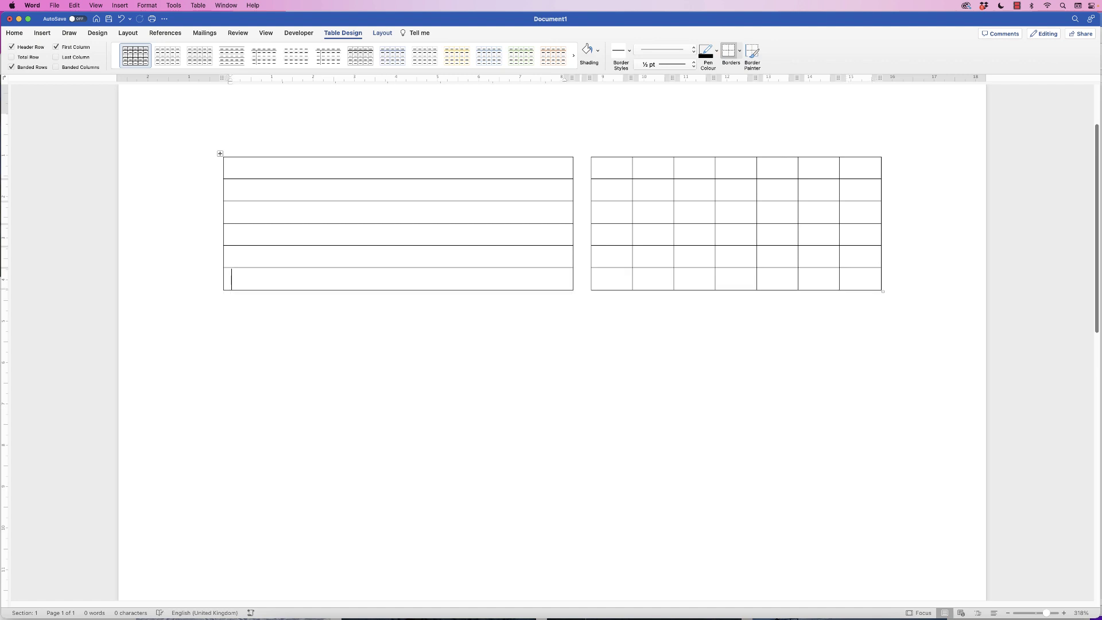
{"action": "key", "text": "Tab"}
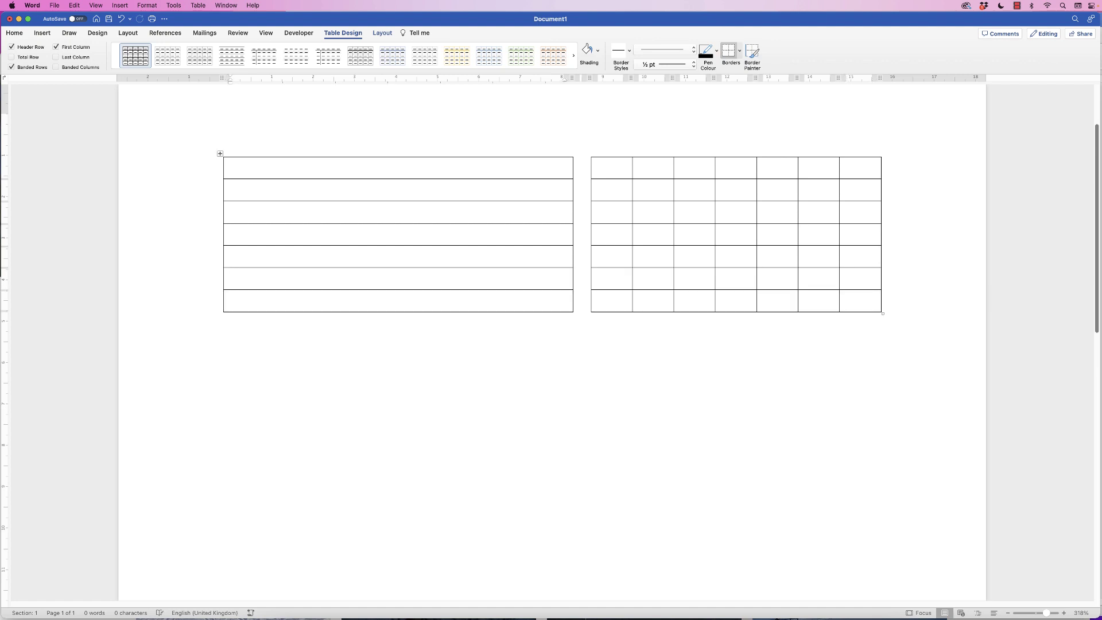
{"action": "left_click", "coordinate": [231, 169]}
Step: Type HOBBIES in the top-left cell and make it bold 24 pt Amatic SC, centred
{"action": "type", "text": "HOBBIES"}
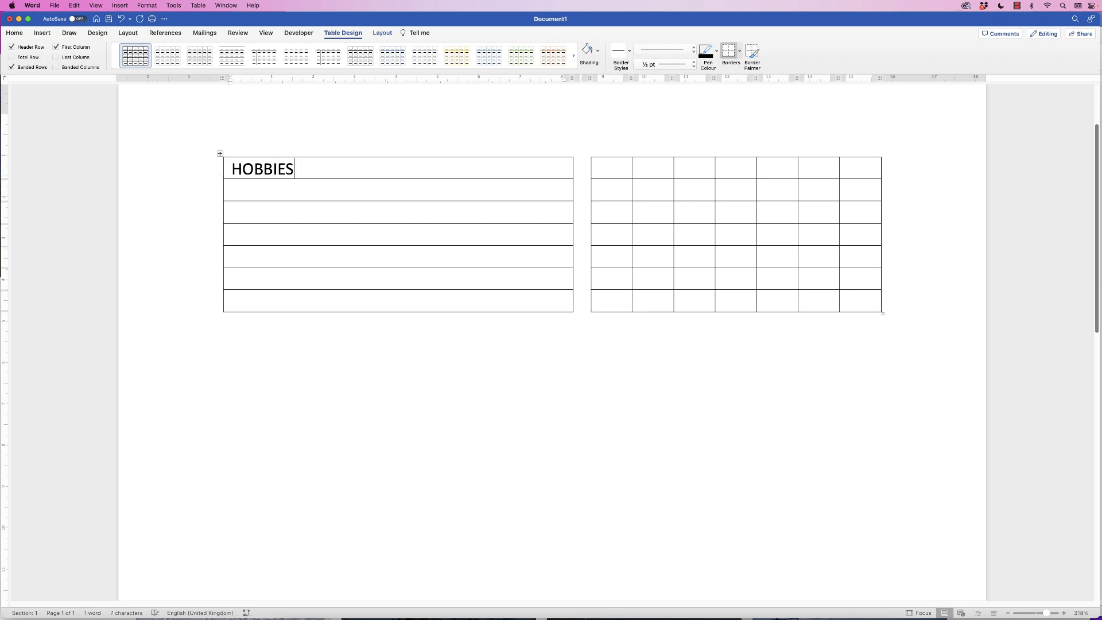
{"action": "left_click_drag", "start_coordinate": [295, 170], "coordinate": [231, 170]}
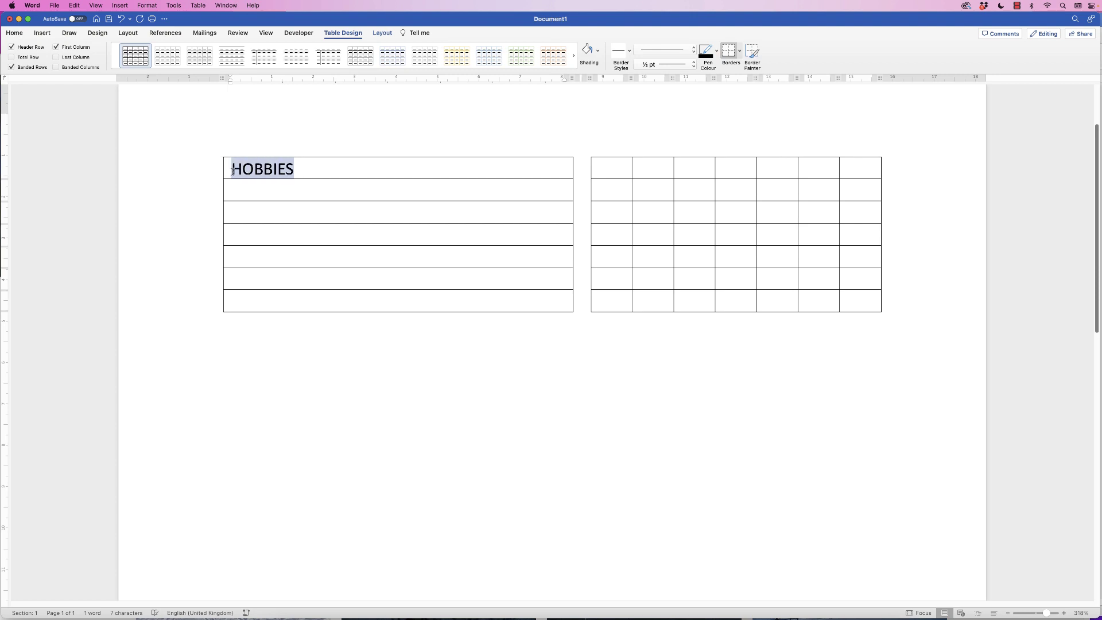
{"action": "left_click", "coordinate": [19, 35]}
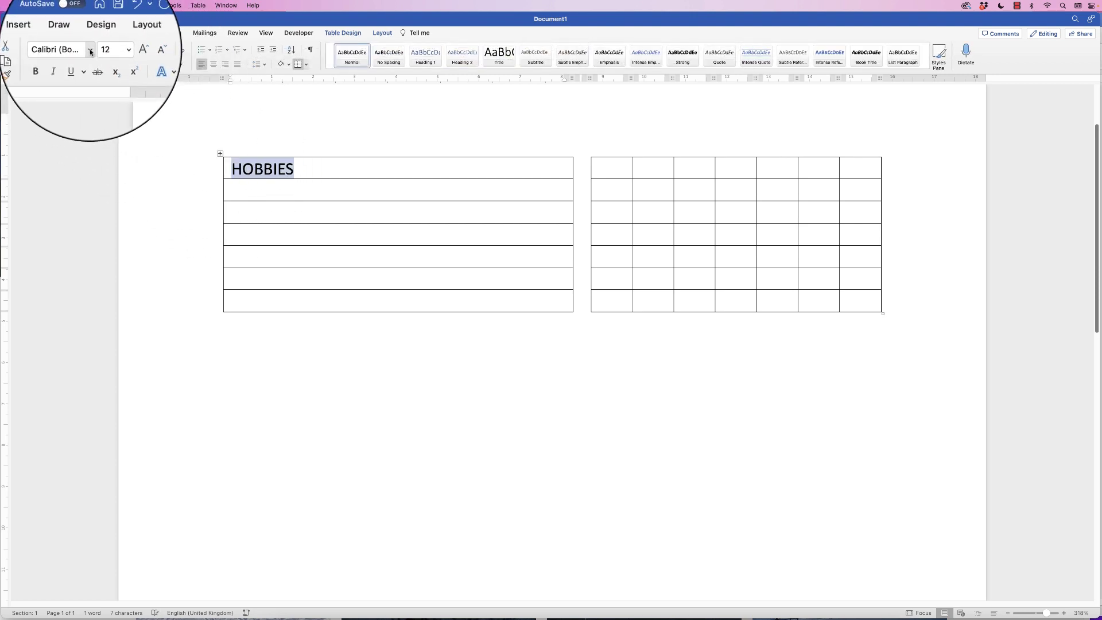
{"action": "left_click", "coordinate": [90, 51]}
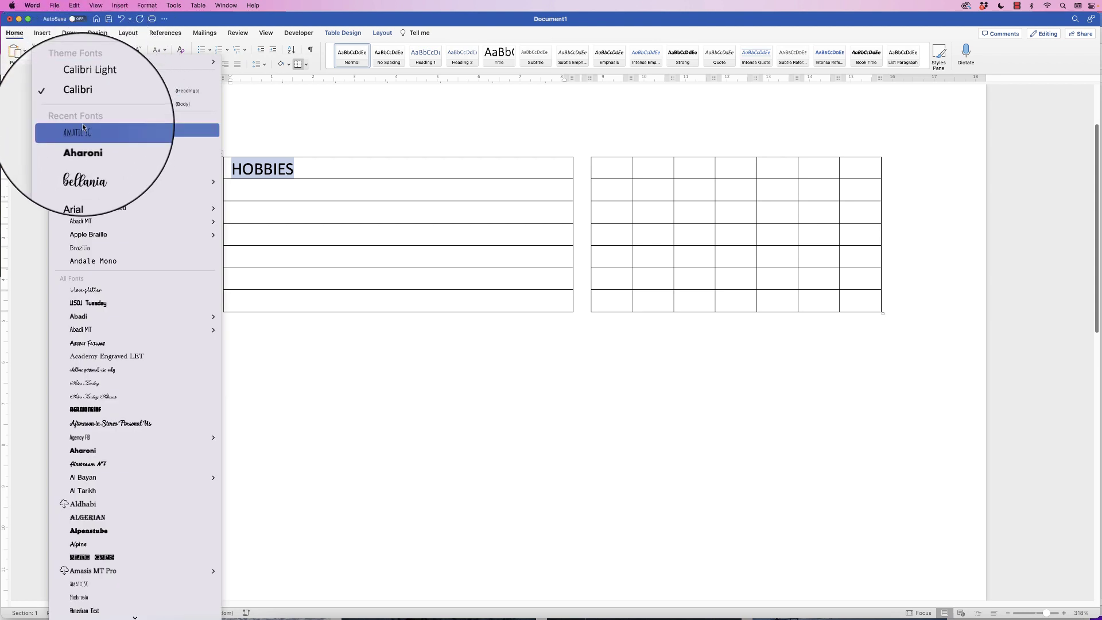
{"action": "left_click", "coordinate": [82, 131]}
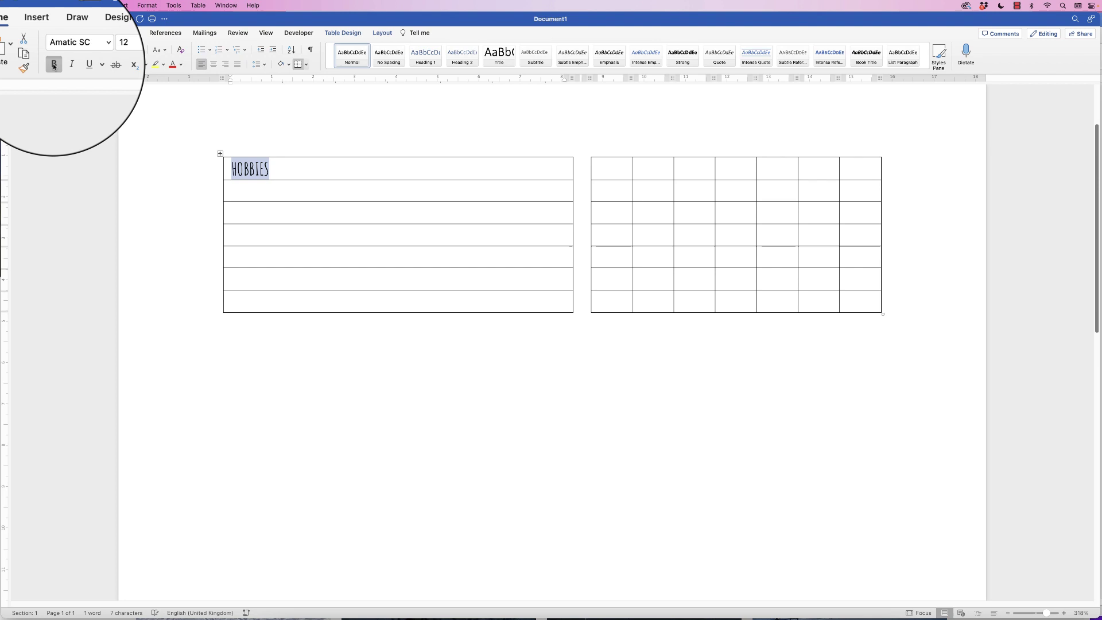
{"action": "left_click", "coordinate": [53, 66]}
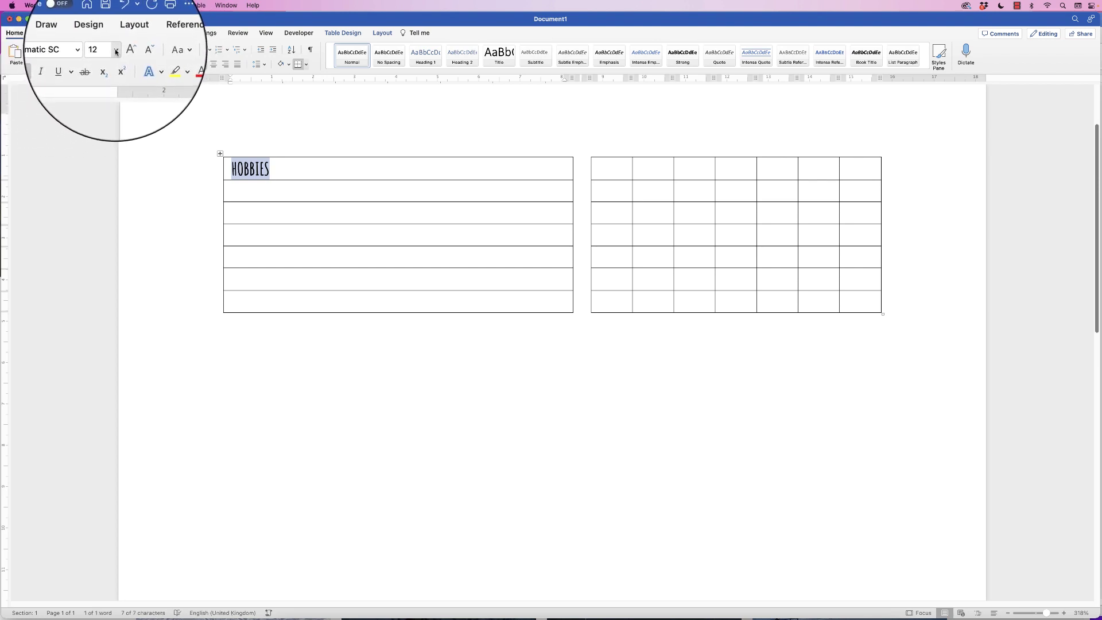
{"action": "left_click", "coordinate": [115, 49]}
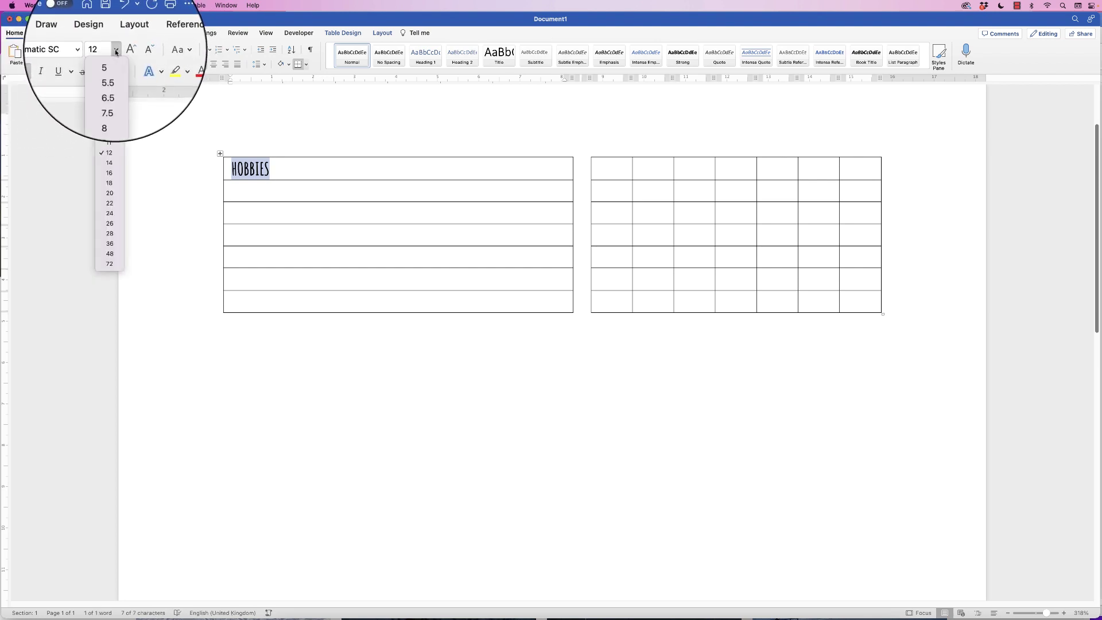
{"action": "left_click", "coordinate": [113, 214]}
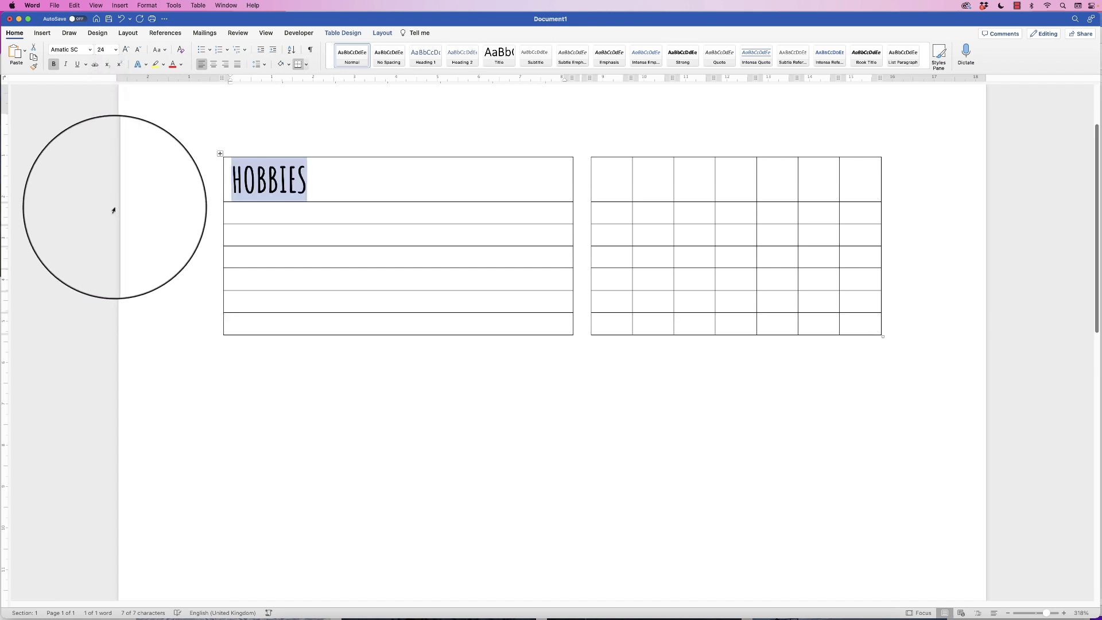
{"action": "left_click", "coordinate": [214, 65]}
{"action": "left_click", "coordinate": [630, 180]}
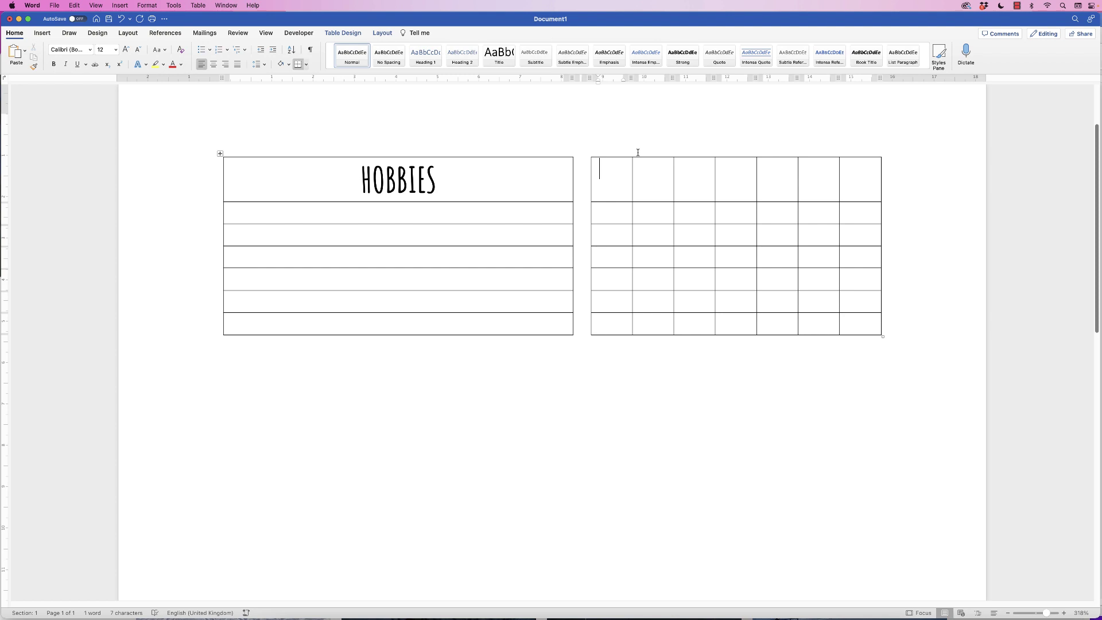
Step: Type the day letters M T W T F S S across the header row, aligned bottom centre
{"action": "type", "text": "M\tT\tW\tT\tF\tS\tS"}
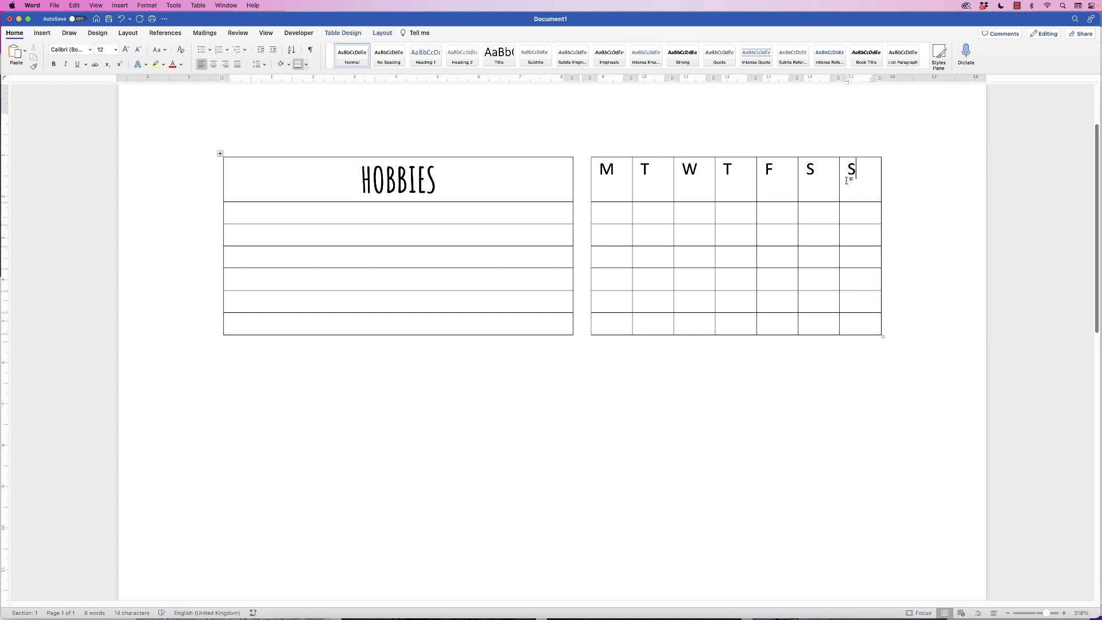
{"action": "left_click_drag", "start_coordinate": [849, 181], "coordinate": [617, 168]}
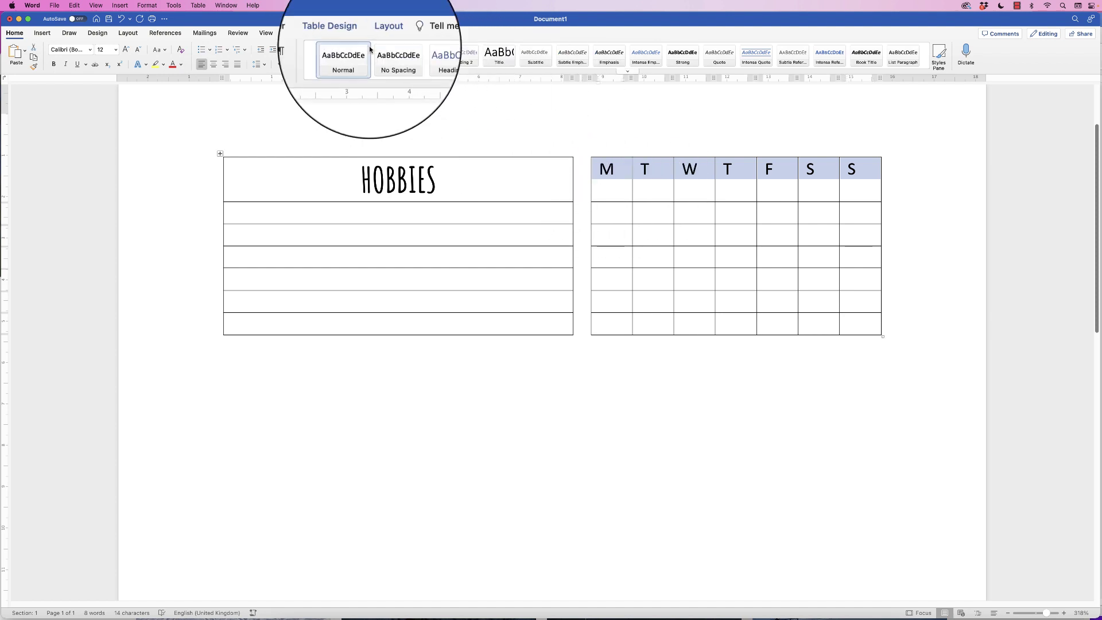
{"action": "left_click", "coordinate": [383, 32]}
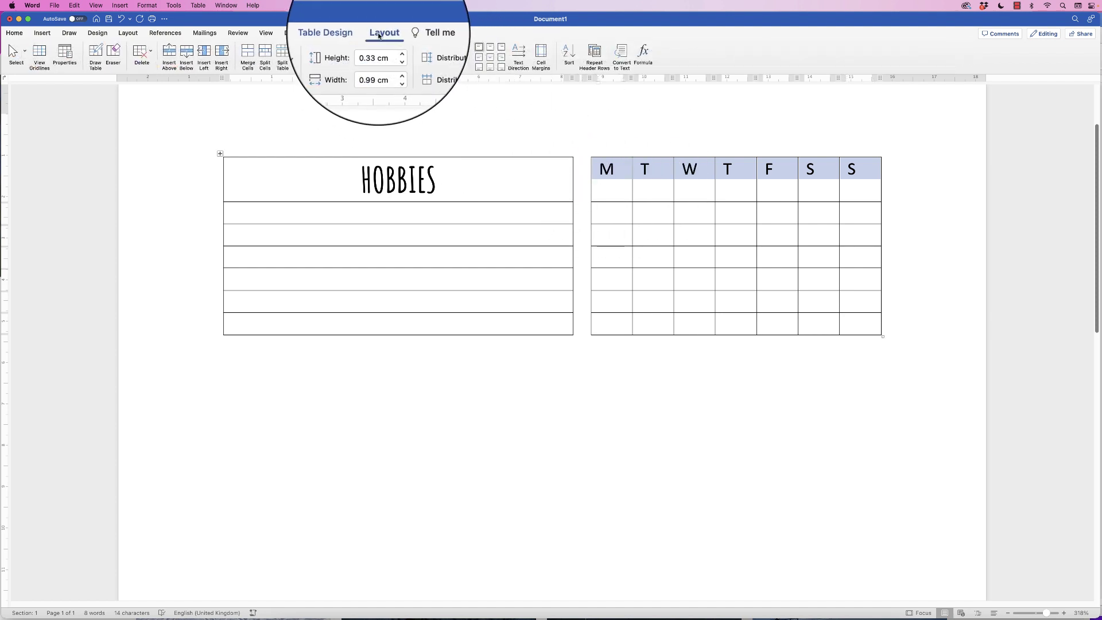
{"action": "left_click", "coordinate": [490, 68]}
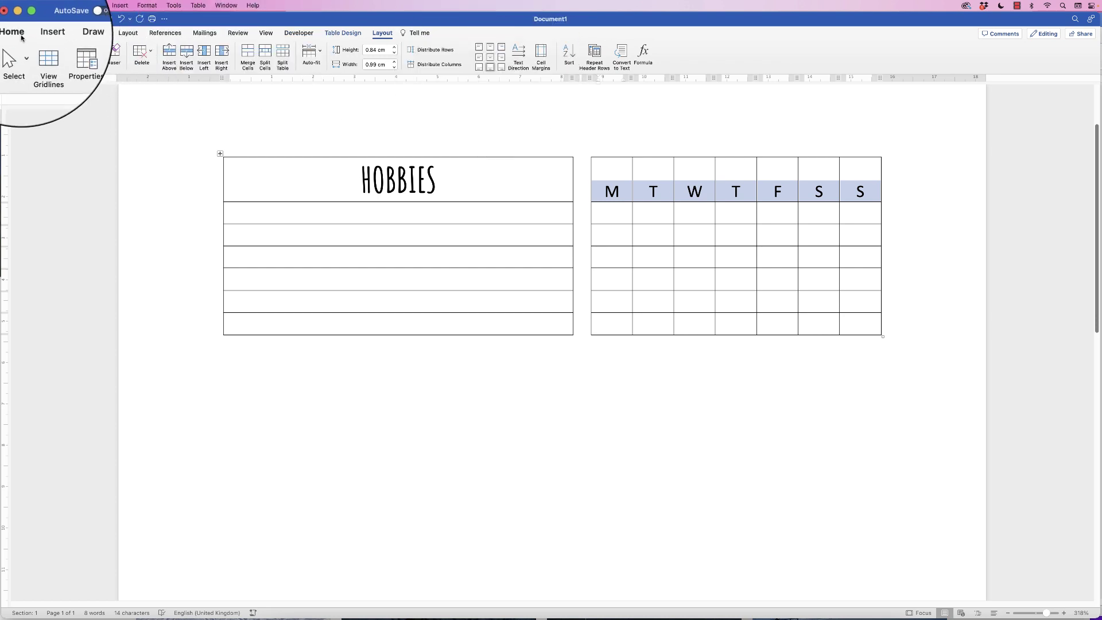
Step: Format the day letters in bold 24 pt Amatic SC
{"action": "left_click", "coordinate": [21, 37]}
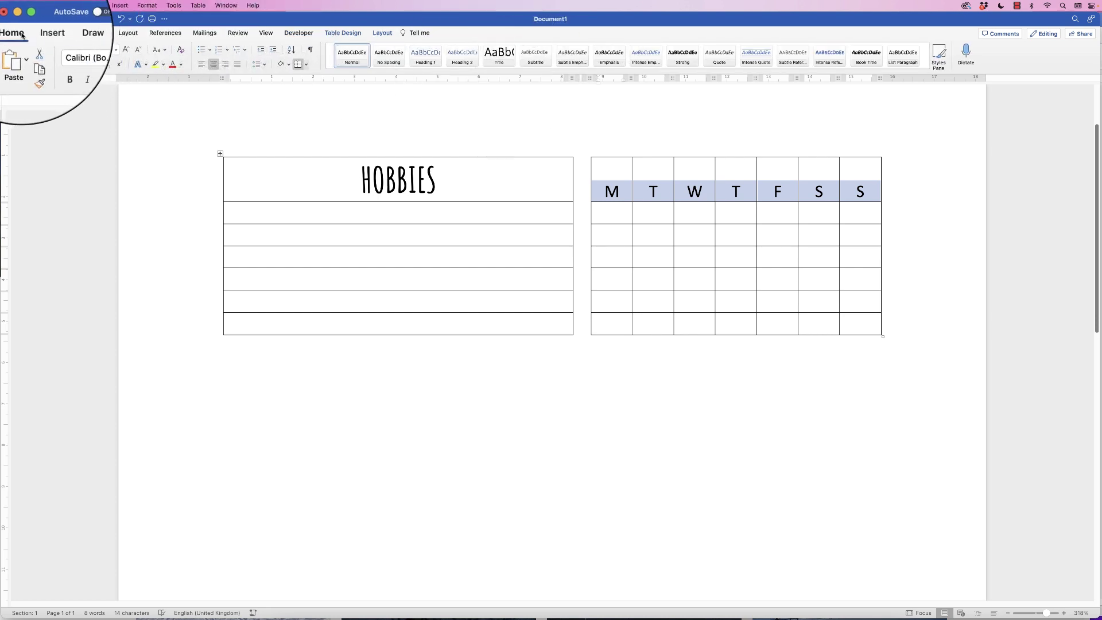
{"action": "left_click", "coordinate": [90, 51]}
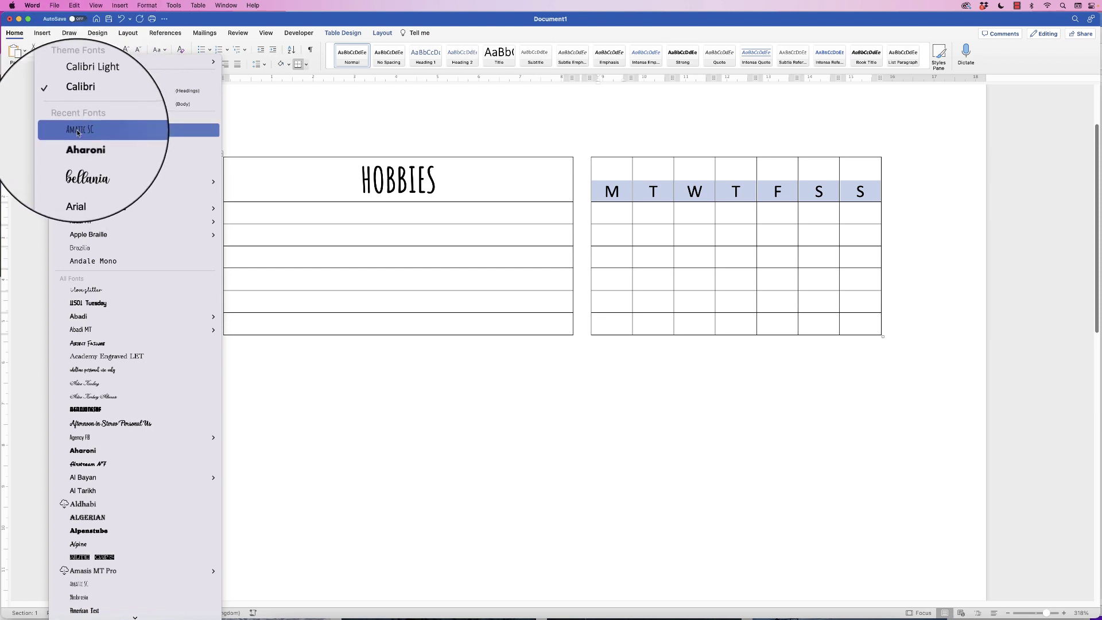
{"action": "left_click", "coordinate": [78, 132]}
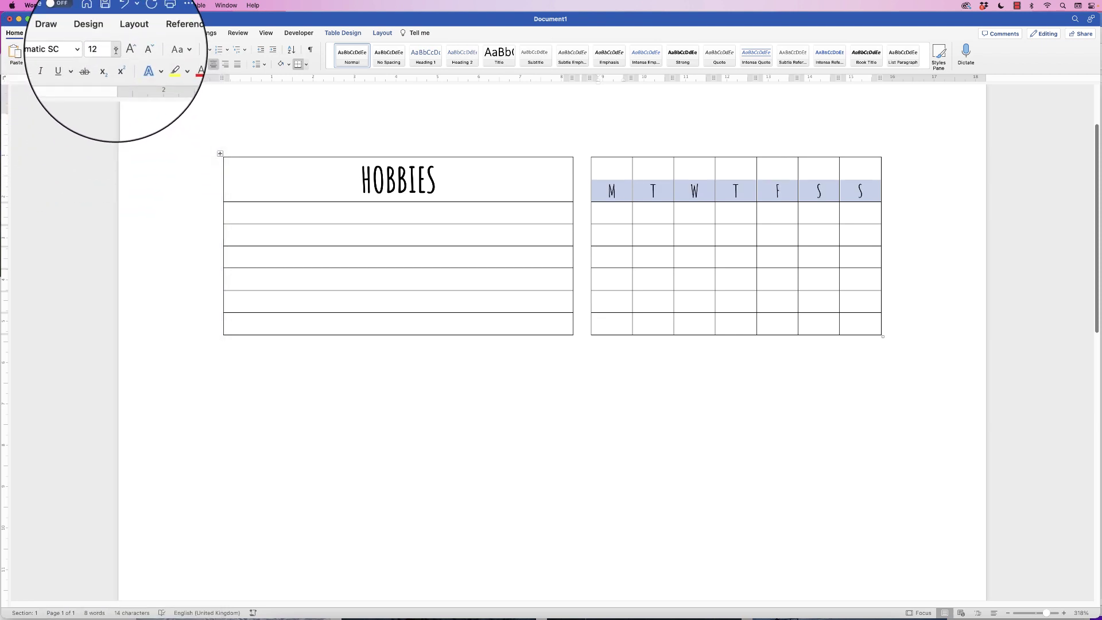
{"action": "left_click", "coordinate": [53, 65]}
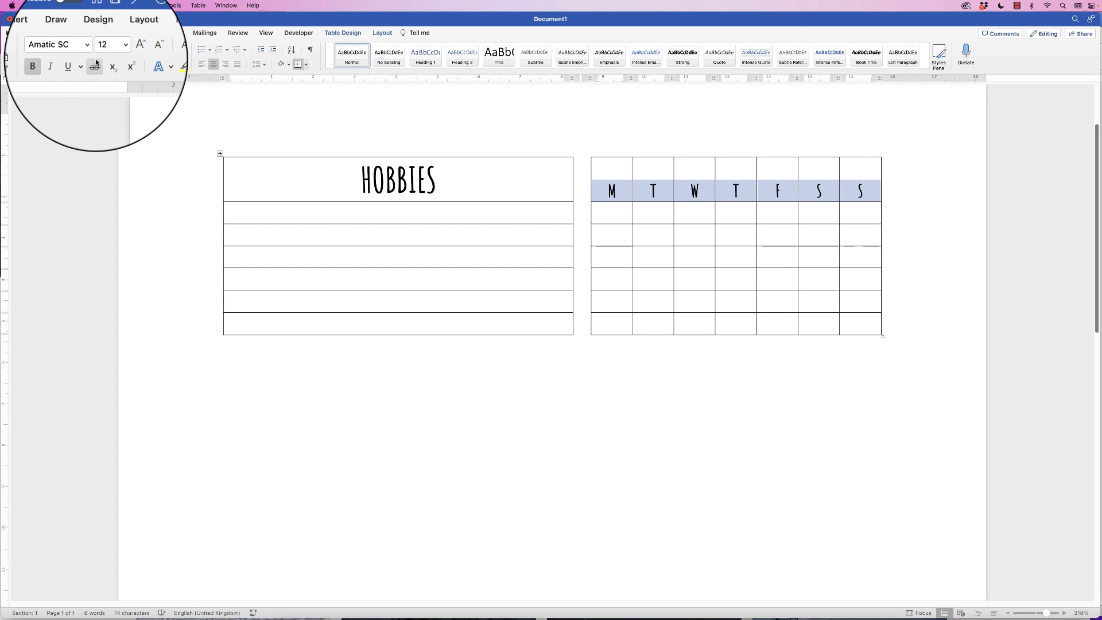
{"action": "left_click", "coordinate": [115, 49]}
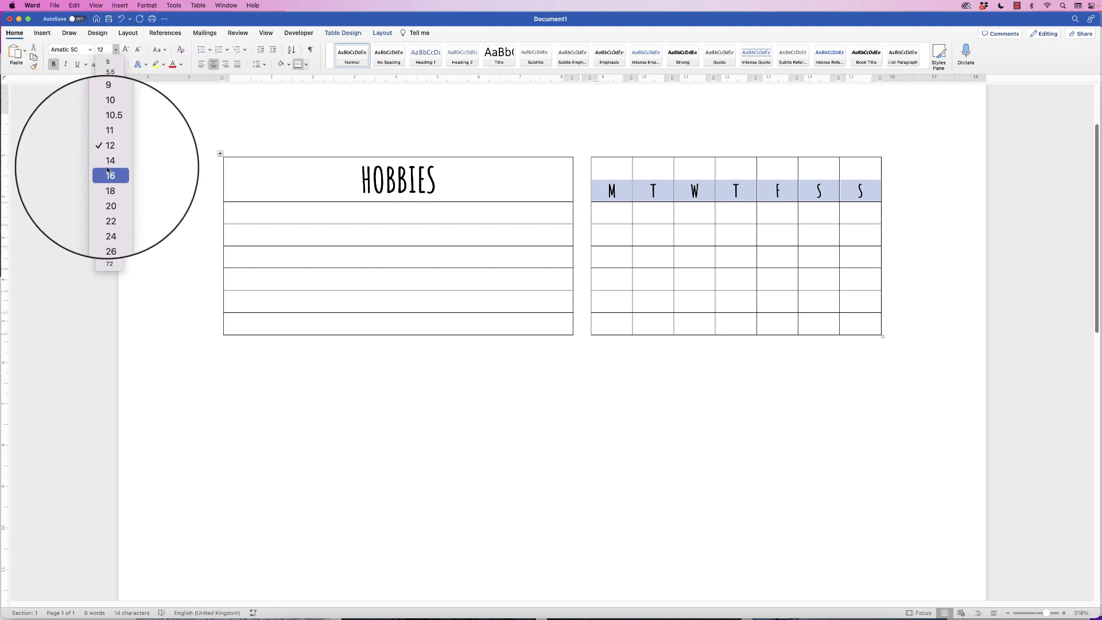
{"action": "left_click", "coordinate": [107, 212]}
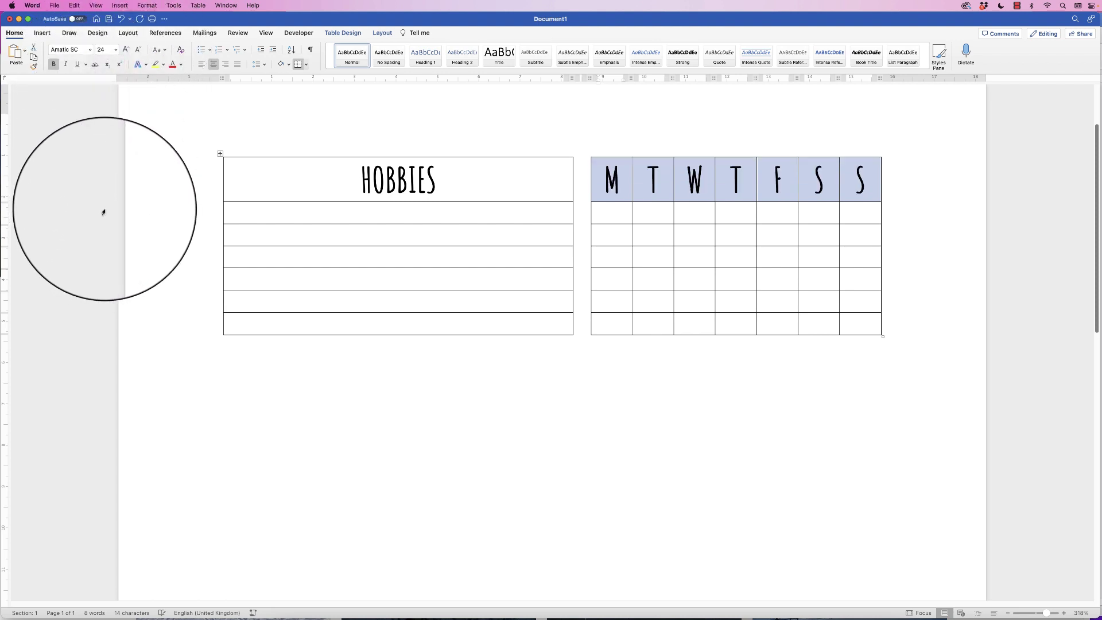
{"action": "left_click", "coordinate": [447, 184]}
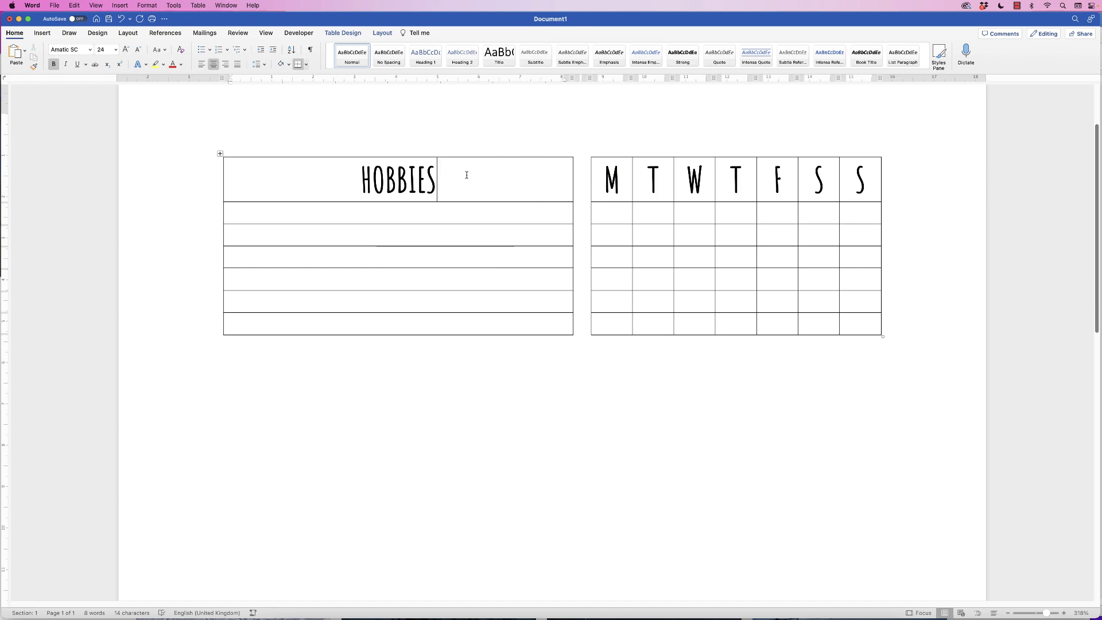
Step: Remove the left, right, top and inside vertical borders from both tables' header cells
{"action": "left_click", "coordinate": [636, 181]}
{"action": "left_click_drag", "start_coordinate": [868, 181], "coordinate": [555, 187]}
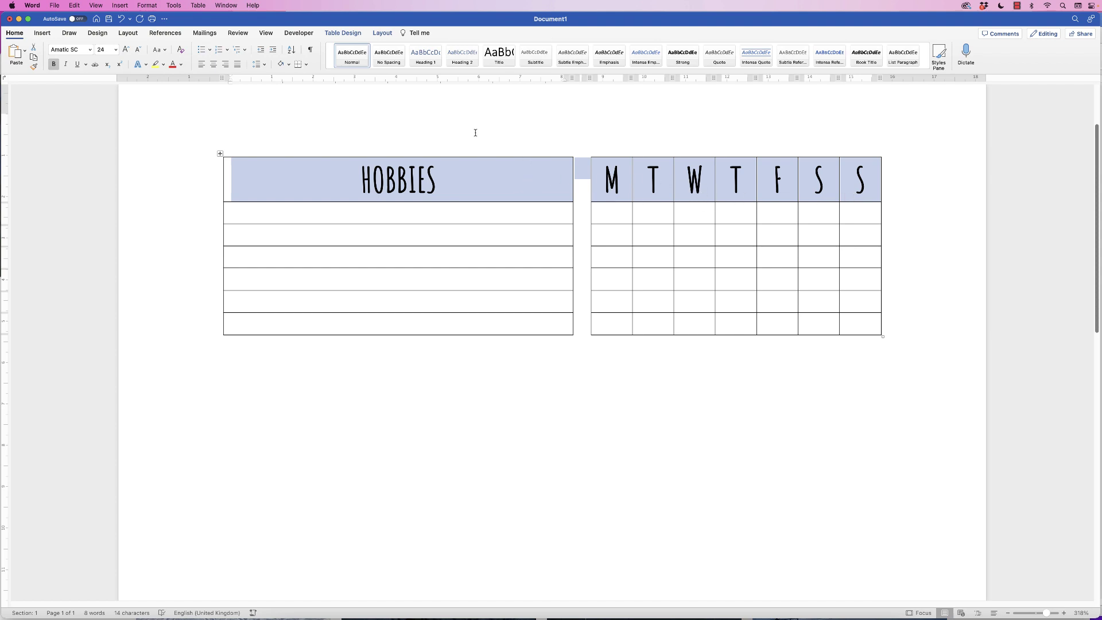
{"action": "left_click", "coordinate": [356, 34]}
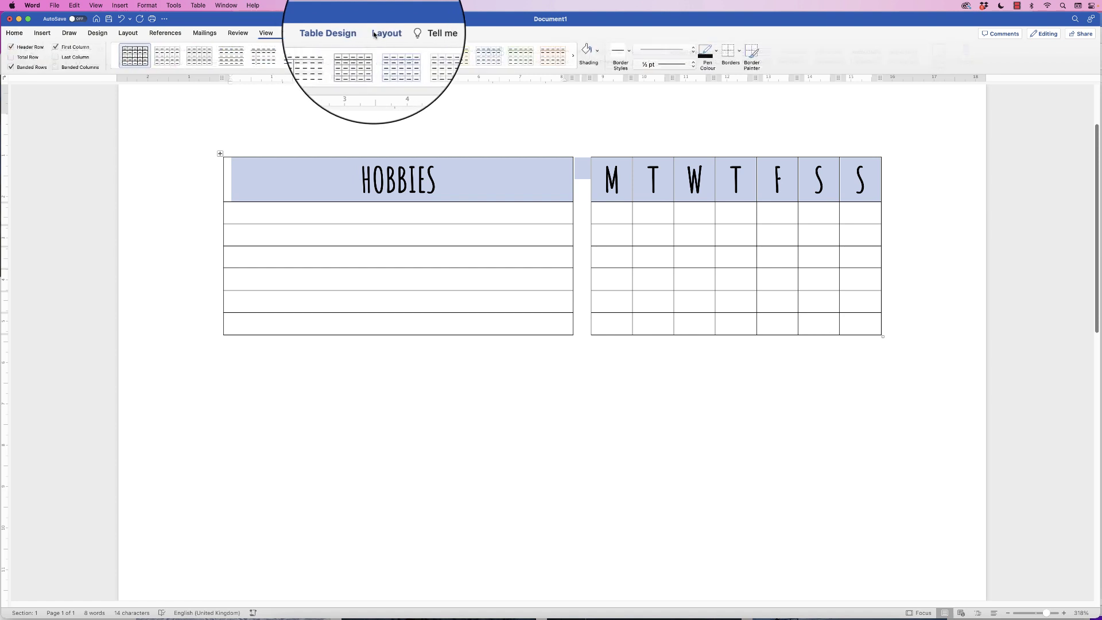
{"action": "left_click", "coordinate": [740, 54]}
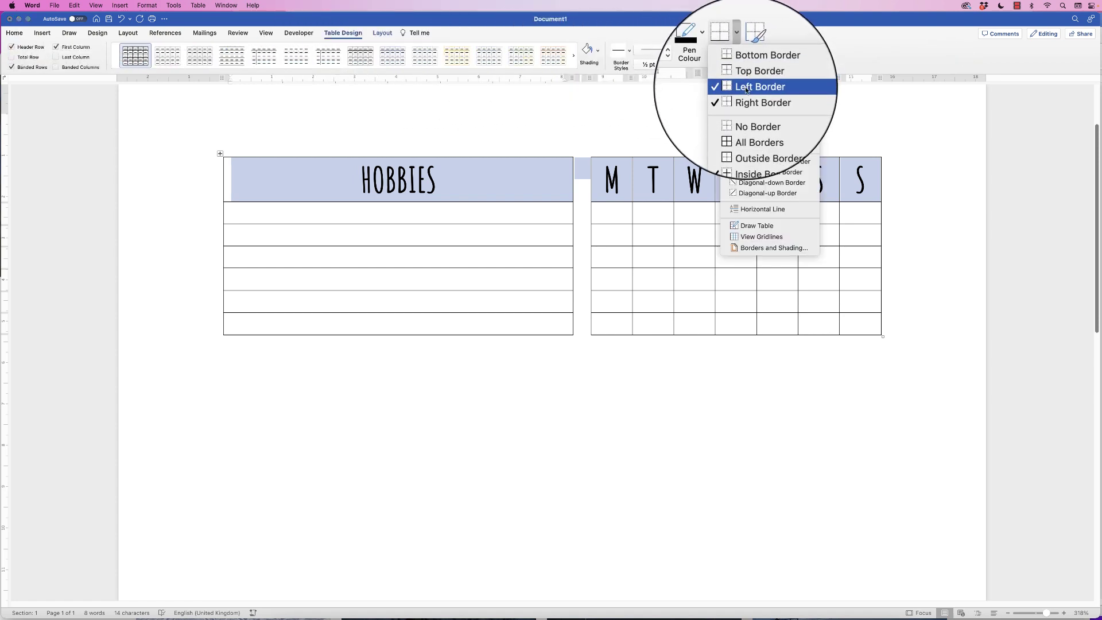
{"action": "left_click", "coordinate": [746, 89]}
{"action": "left_click", "coordinate": [740, 55]}
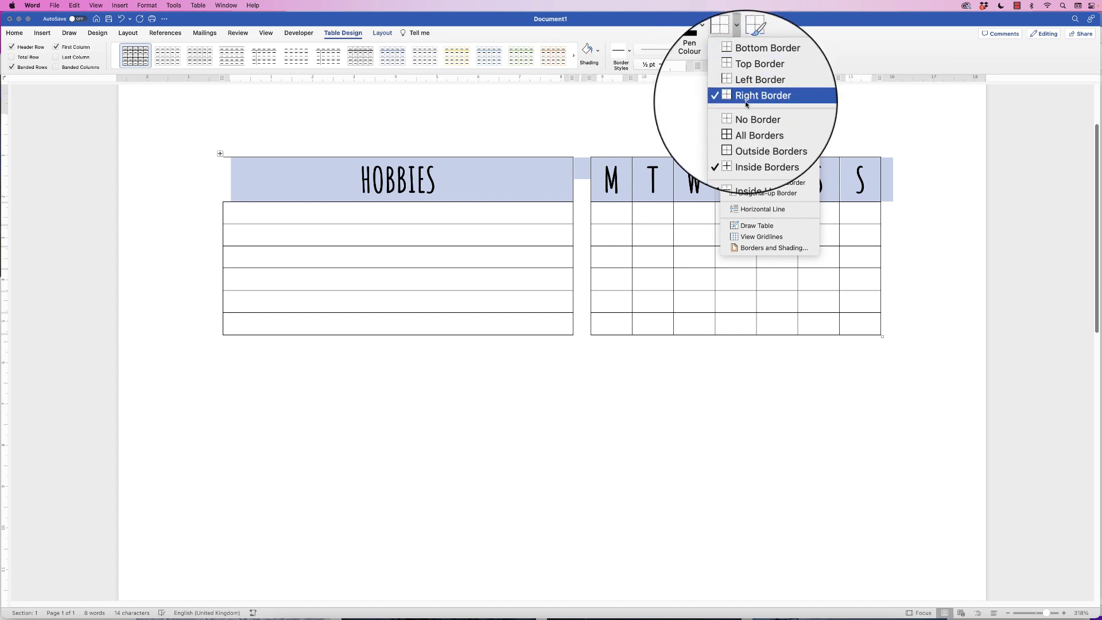
{"action": "left_click", "coordinate": [746, 99]}
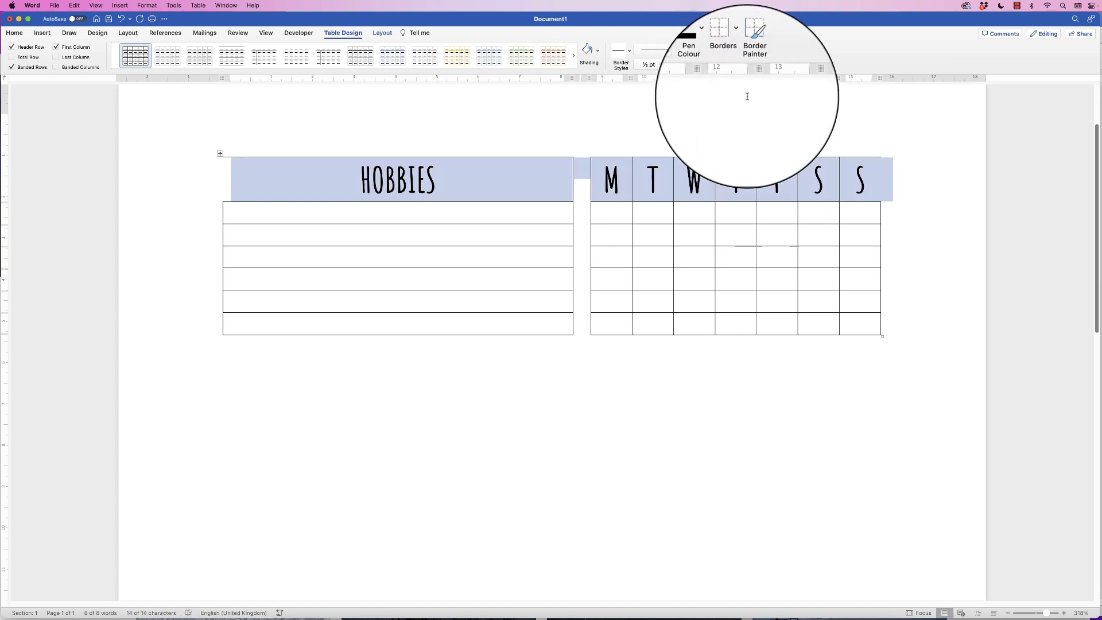
{"action": "left_click", "coordinate": [740, 54]}
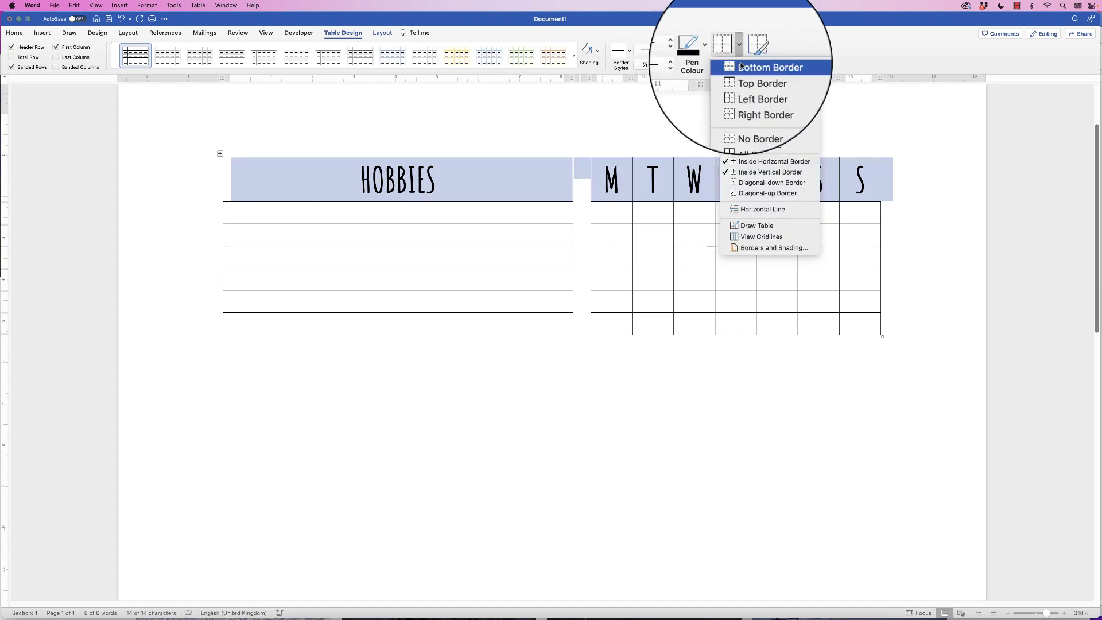
{"action": "left_click", "coordinate": [744, 81]}
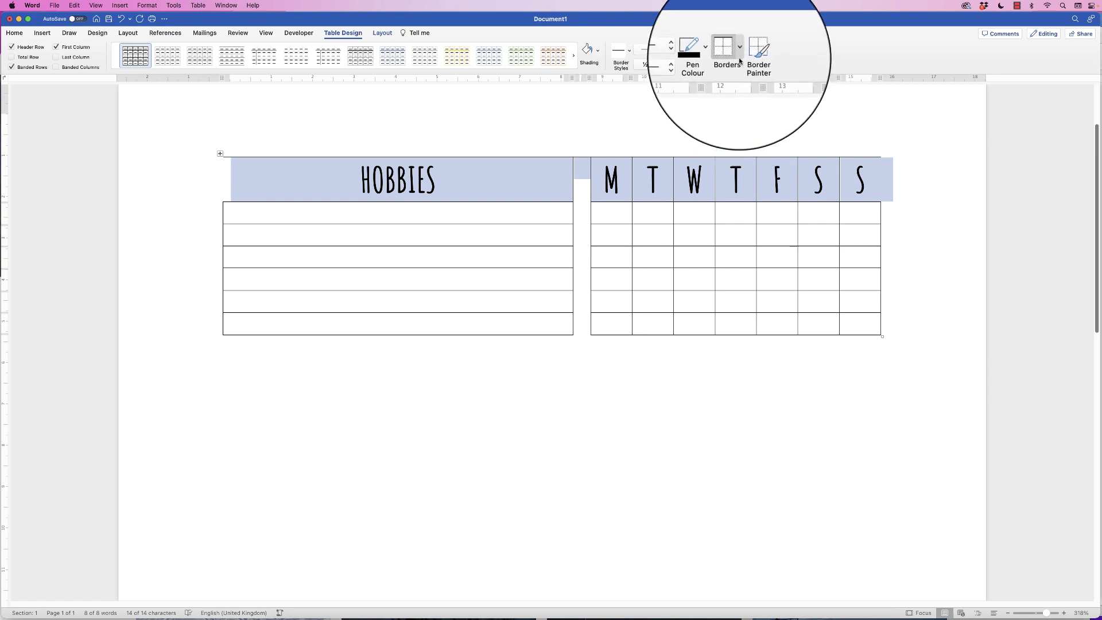
{"action": "left_click", "coordinate": [740, 58]}
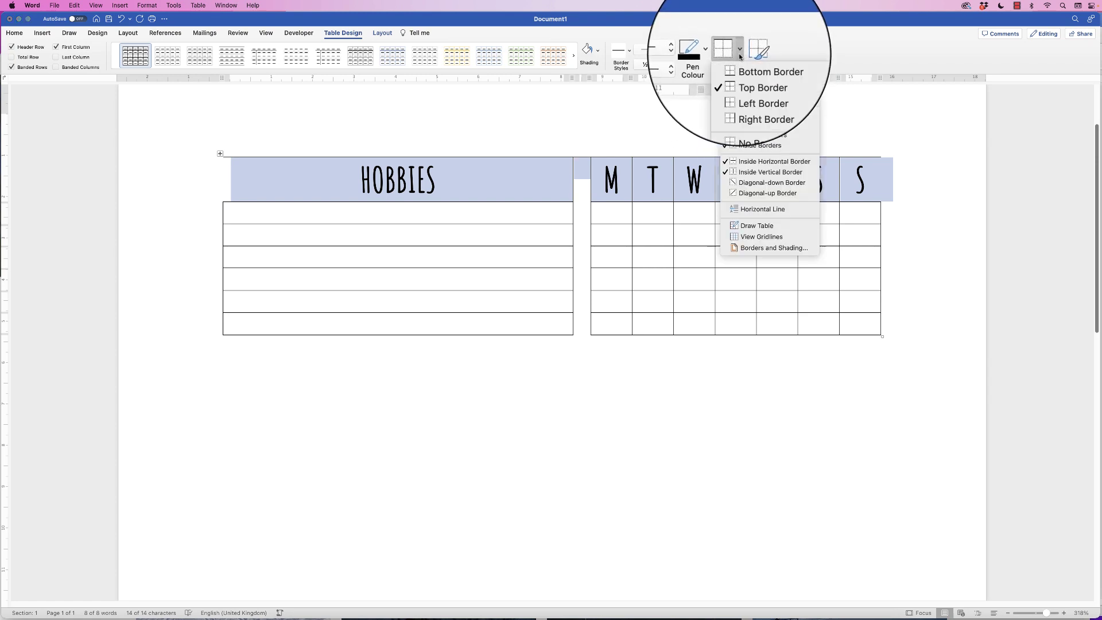
{"action": "left_click", "coordinate": [747, 175]}
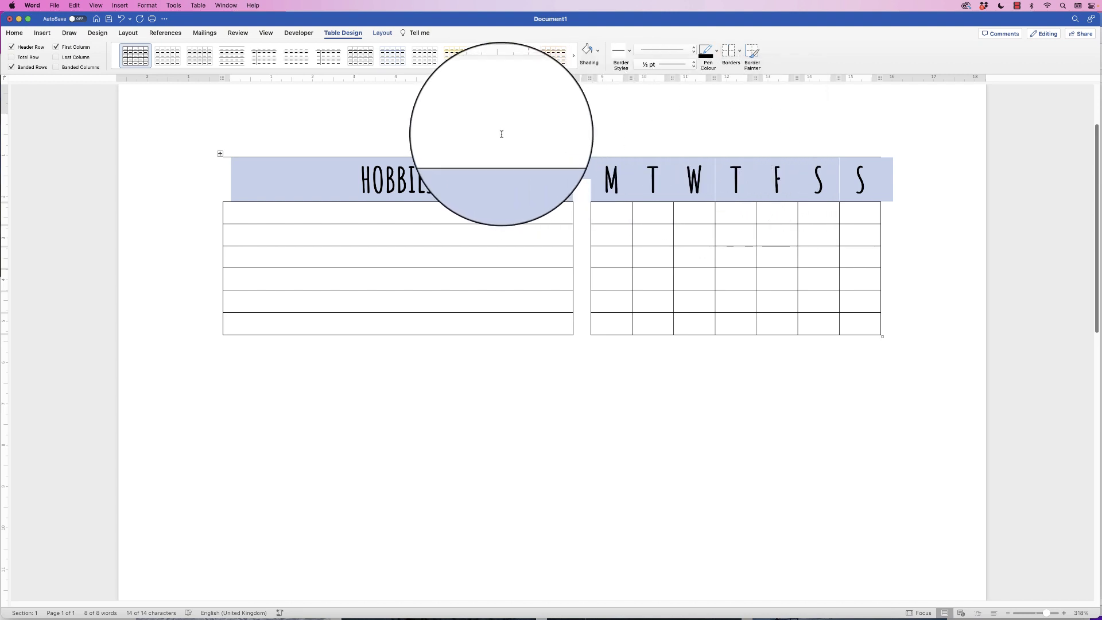
{"action": "left_click", "coordinate": [501, 149]}
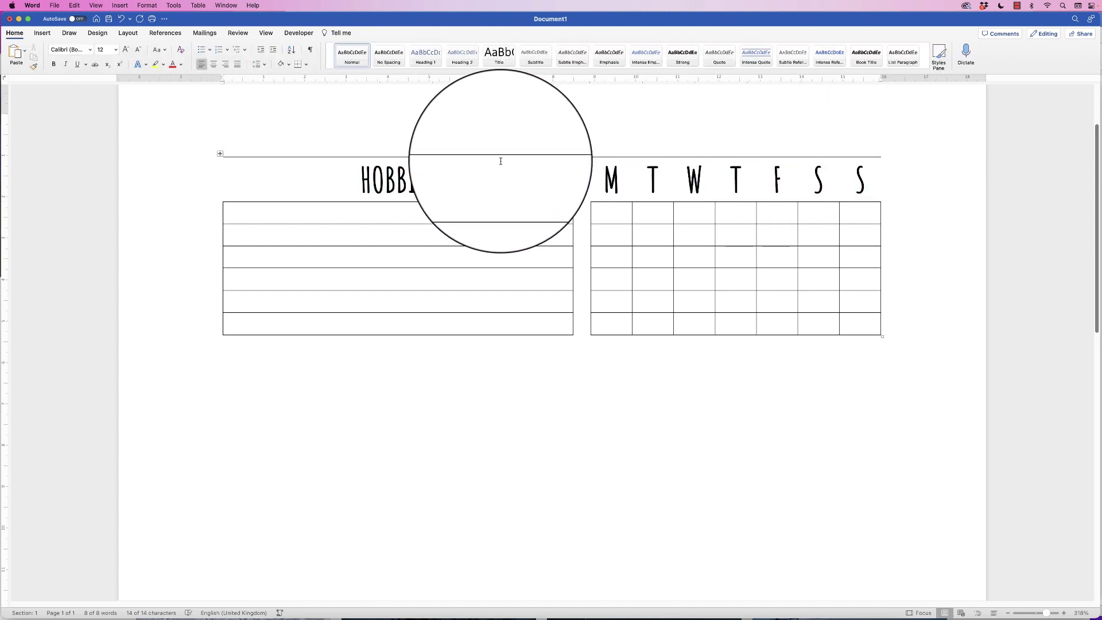
Step: Remove the top line above HOBBIES and turn off the day-letter header borders
{"action": "left_click", "coordinate": [501, 161]}
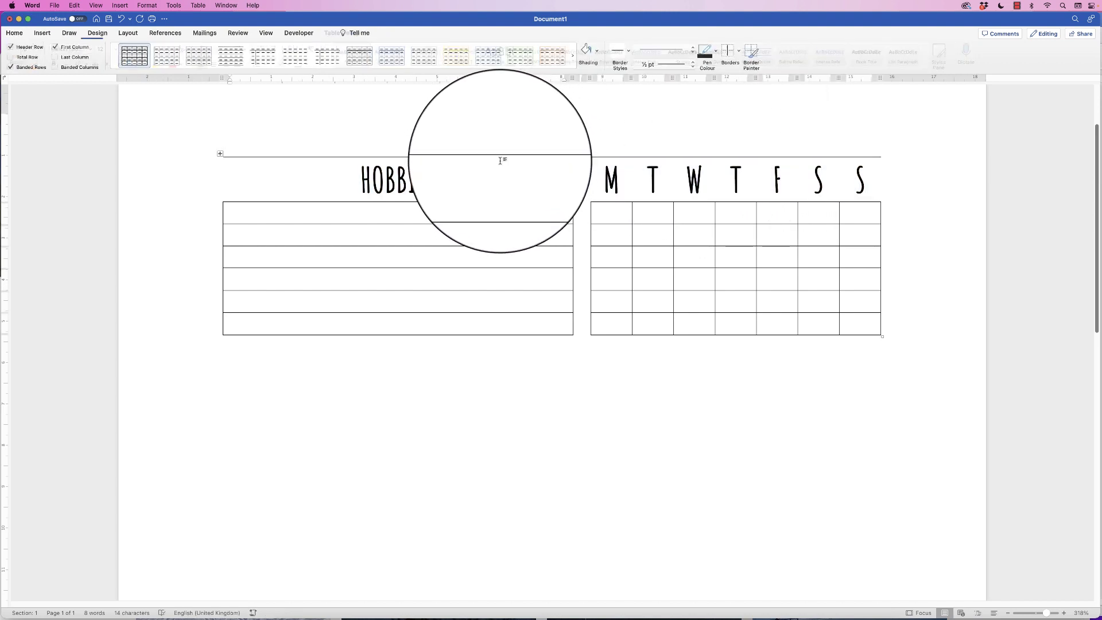
{"action": "left_click", "coordinate": [740, 57]}
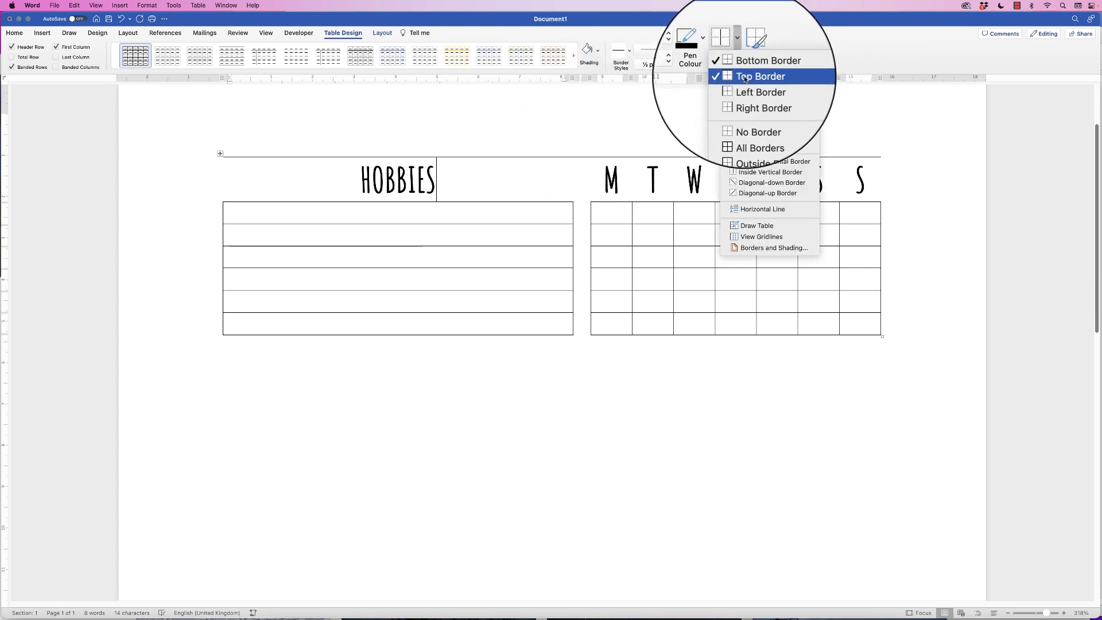
{"action": "left_click", "coordinate": [745, 78]}
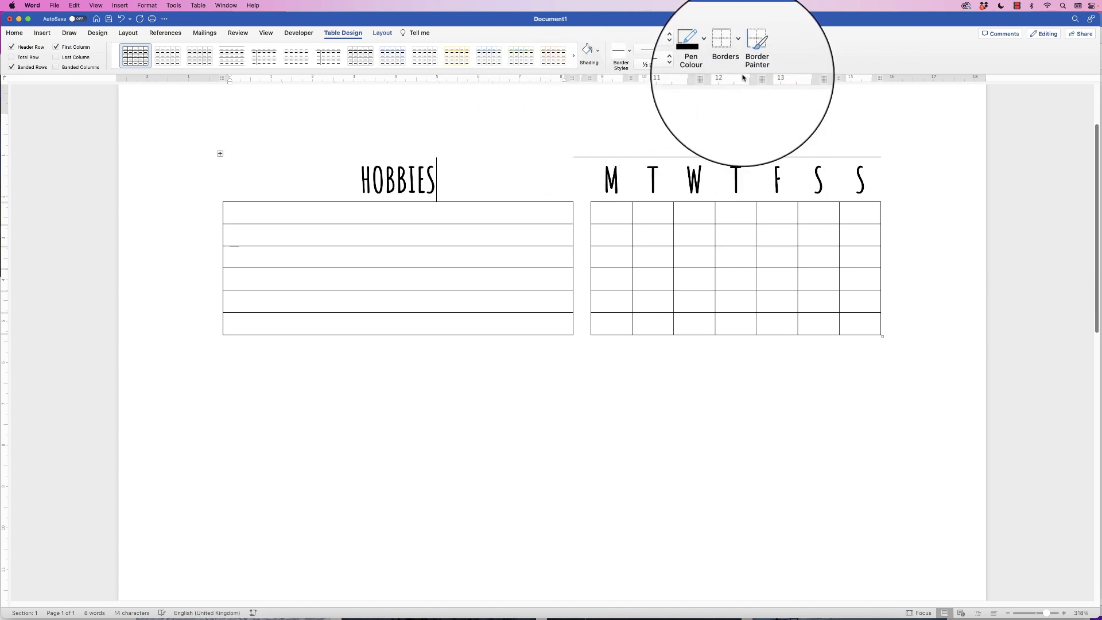
{"action": "left_click", "coordinate": [720, 162]}
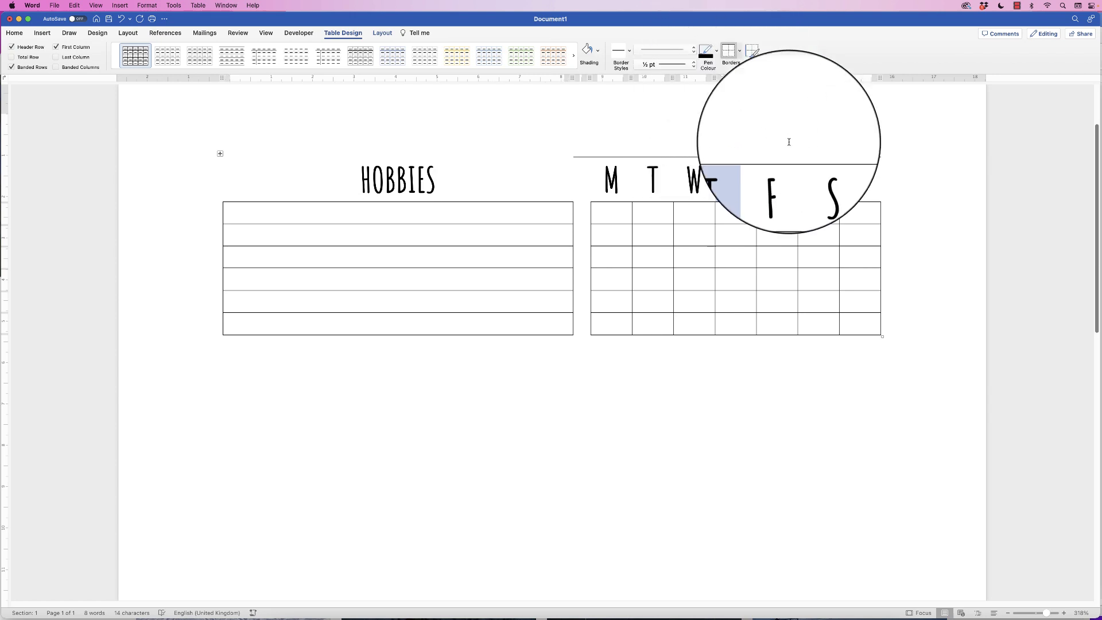
{"action": "left_click_drag", "start_coordinate": [789, 142], "coordinate": [610, 179]}
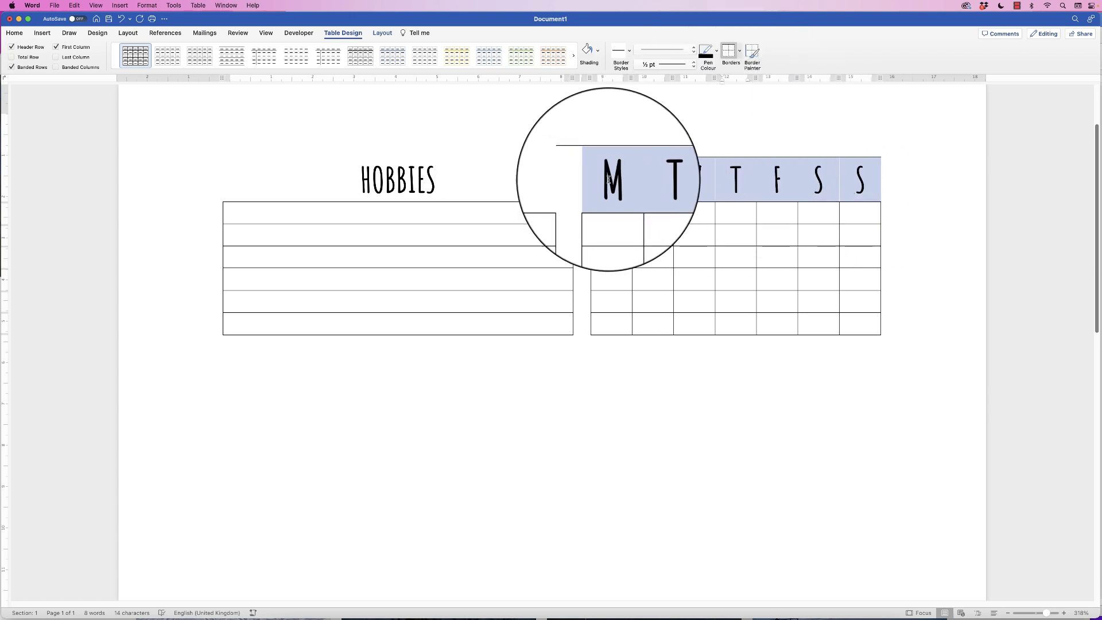
{"action": "left_click", "coordinate": [730, 52]}
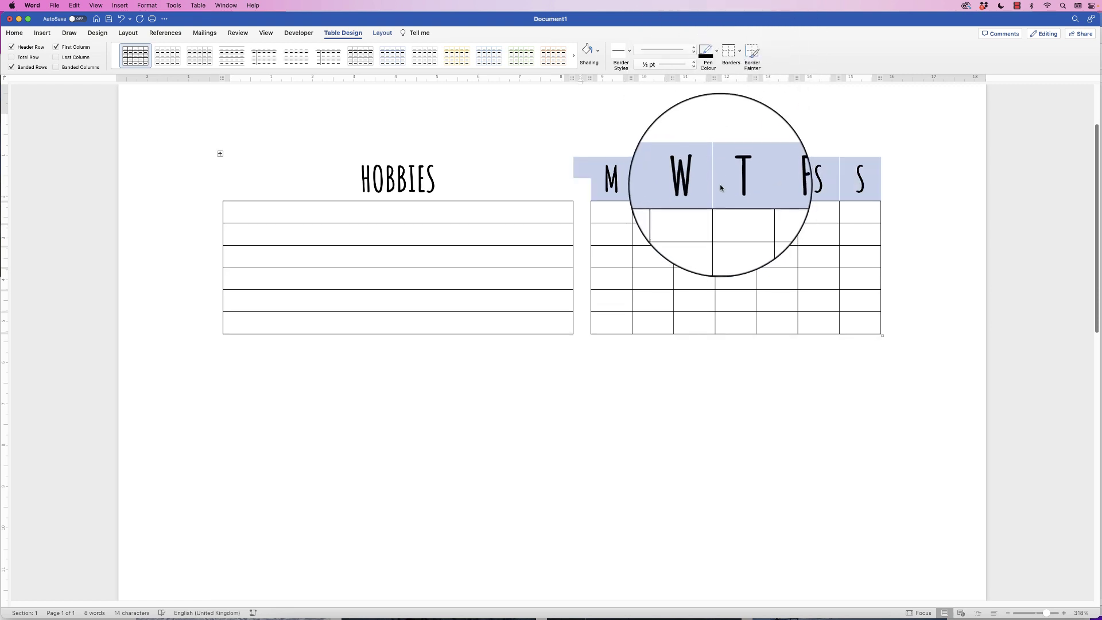
Step: Set the empty data rows to a height of 1 cm
{"action": "left_click", "coordinate": [625, 222]}
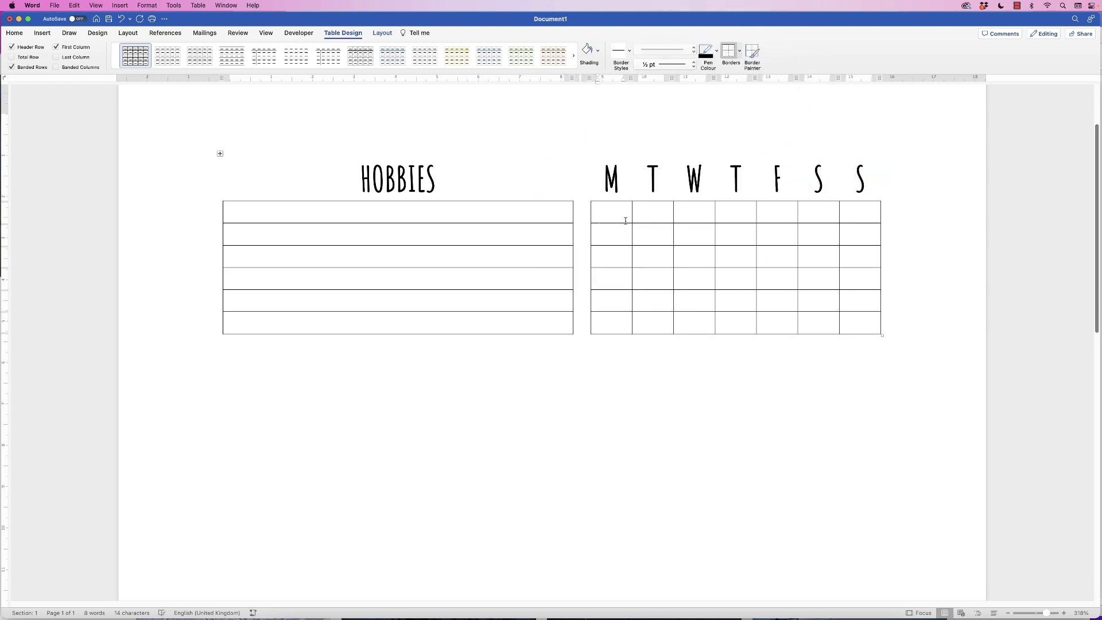
{"action": "left_click_drag", "start_coordinate": [1046, 613], "coordinate": [1037, 613]}
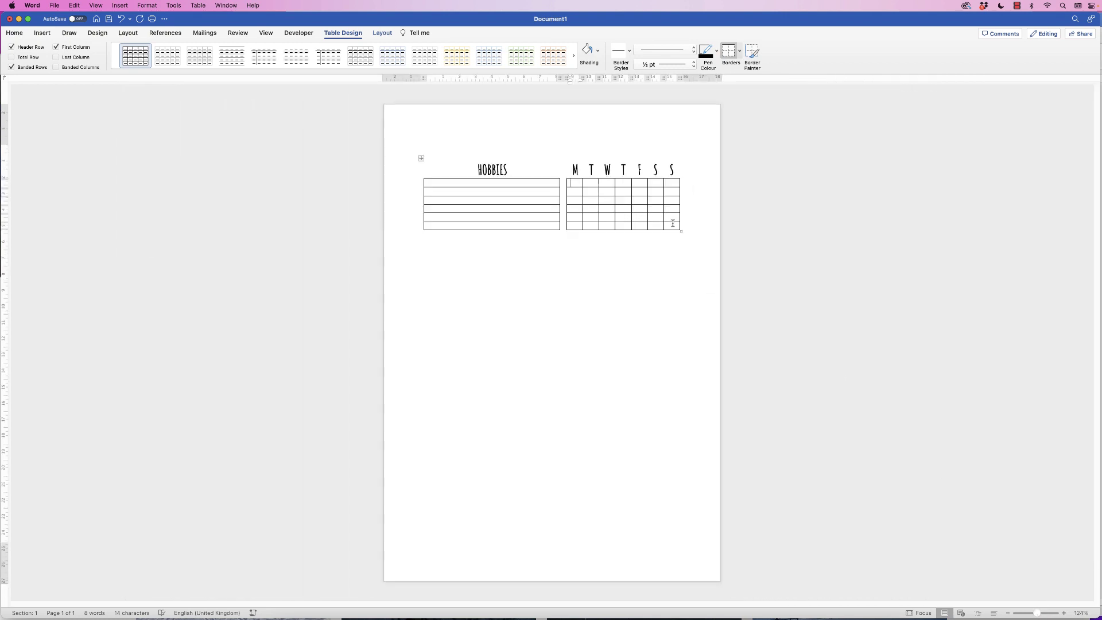
{"action": "left_click_drag", "start_coordinate": [671, 225], "coordinate": [491, 188]}
{"action": "left_click", "coordinate": [383, 33]}
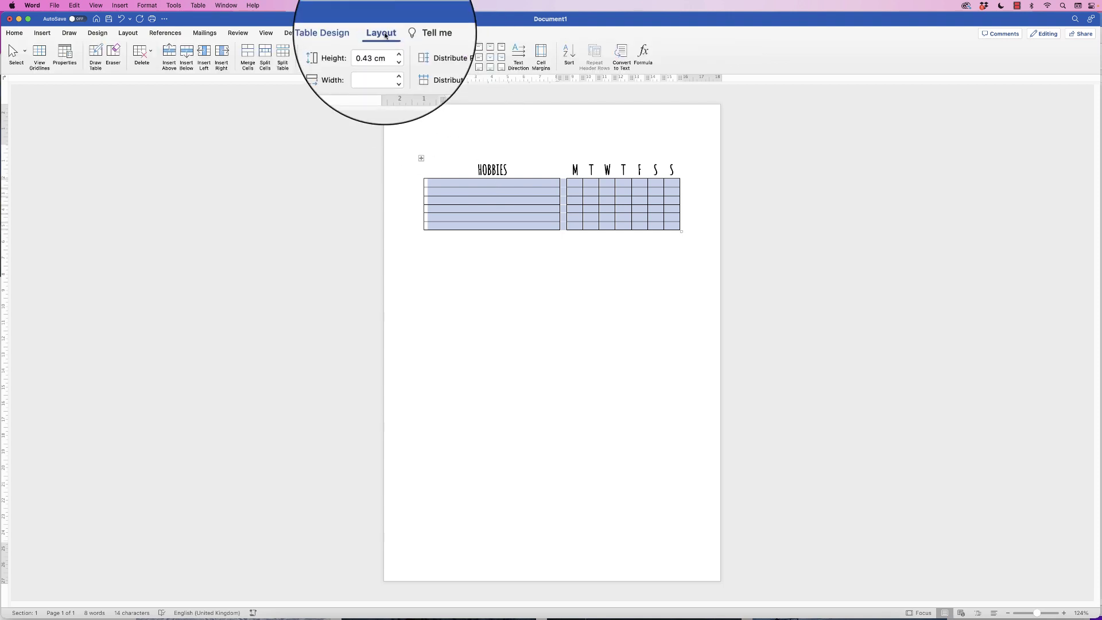
{"action": "left_click", "coordinate": [367, 50]}
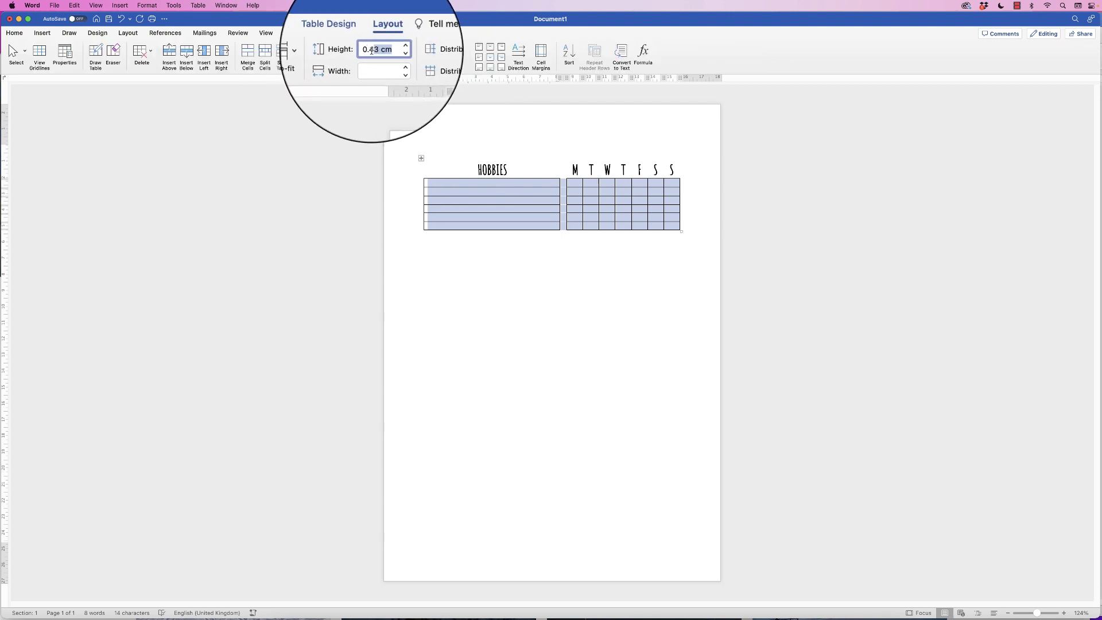
{"action": "type", "text": "1"}
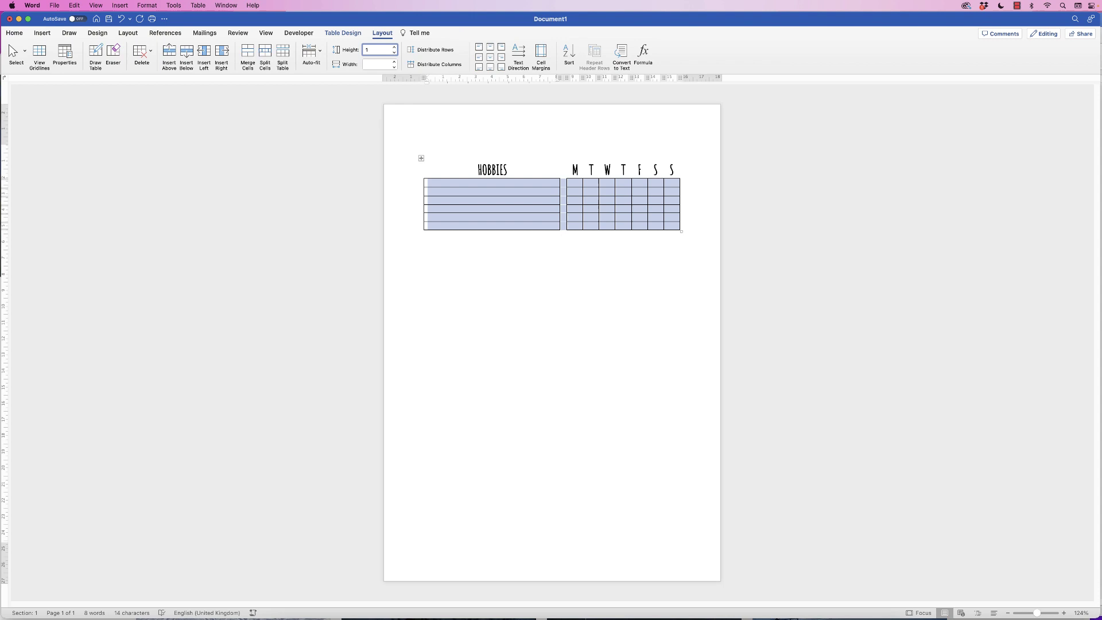
{"action": "key", "text": "Return"}
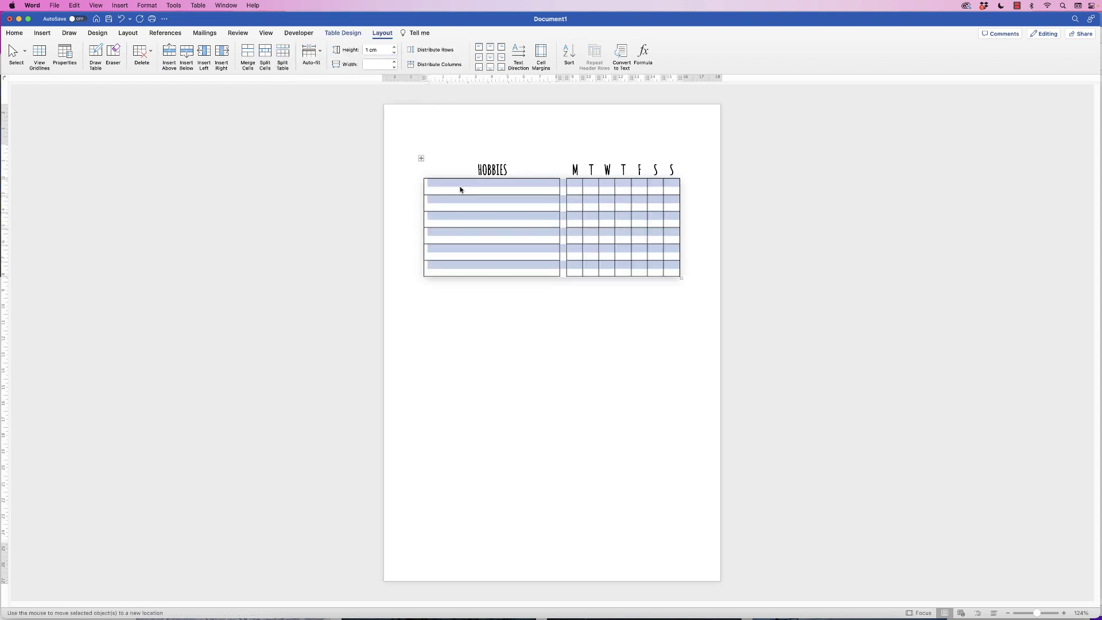
{"action": "left_click", "coordinate": [462, 189]}
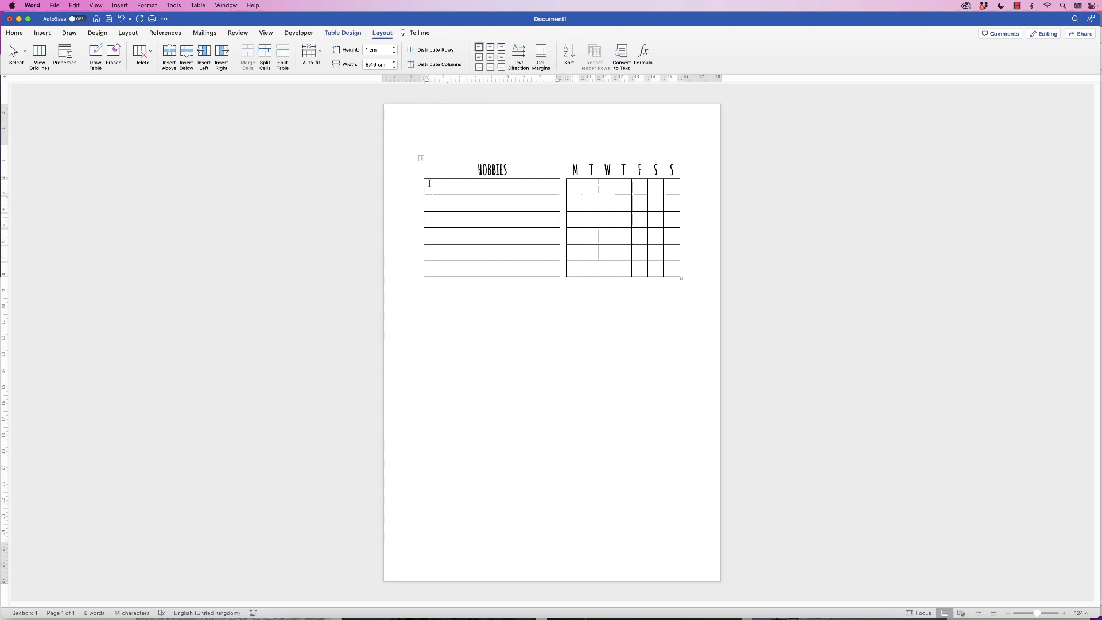
{"action": "type", "text": "SDFSD"}
{"action": "key", "text": "BackSpace"}
{"action": "key", "text": "BackSpace"}
Step: Align the data rows' contents to the bottom left
{"action": "left_click_drag", "start_coordinate": [672, 269], "coordinate": [517, 186]}
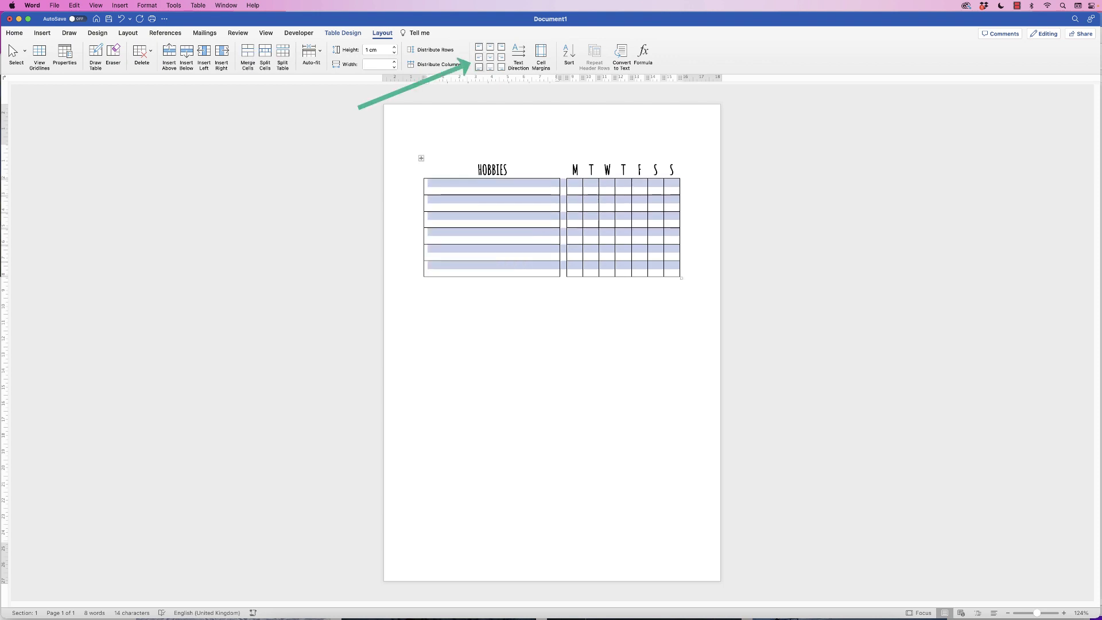
{"action": "left_click", "coordinate": [479, 68]}
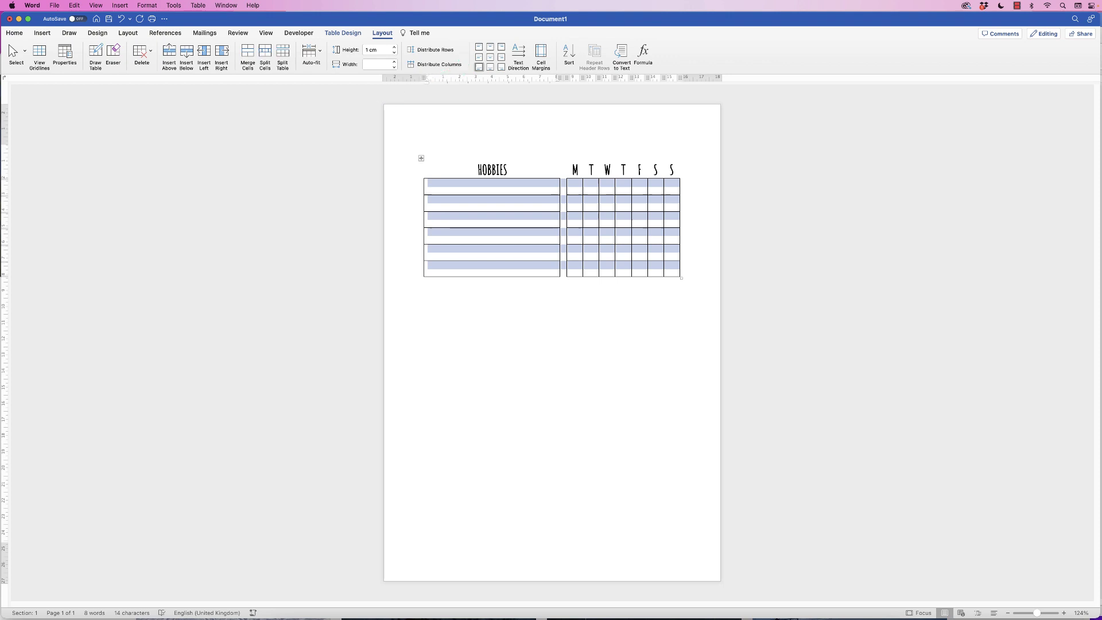
{"action": "left_click", "coordinate": [432, 190]}
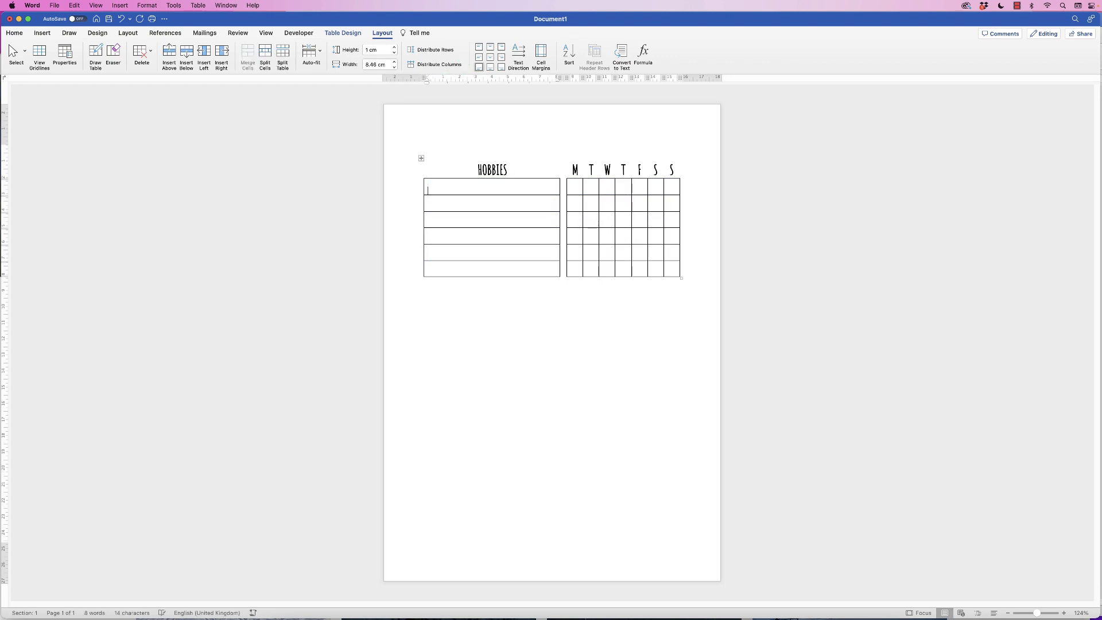
{"action": "type", "text": "RTERTER"}
{"action": "key", "text": "BackSpace"}
{"action": "key", "text": "BackSpace"}
{"action": "key", "text": "BackSpace"}
{"action": "key", "text": "BackSpace"}
{"action": "key", "text": "BackSpace"}
{"action": "key", "text": "BackSpace"}
{"action": "key", "text": "BackSpace"}
Step: Copy the whole document and paste a duplicate of the tables below the first
{"action": "left_click", "coordinate": [448, 288]}
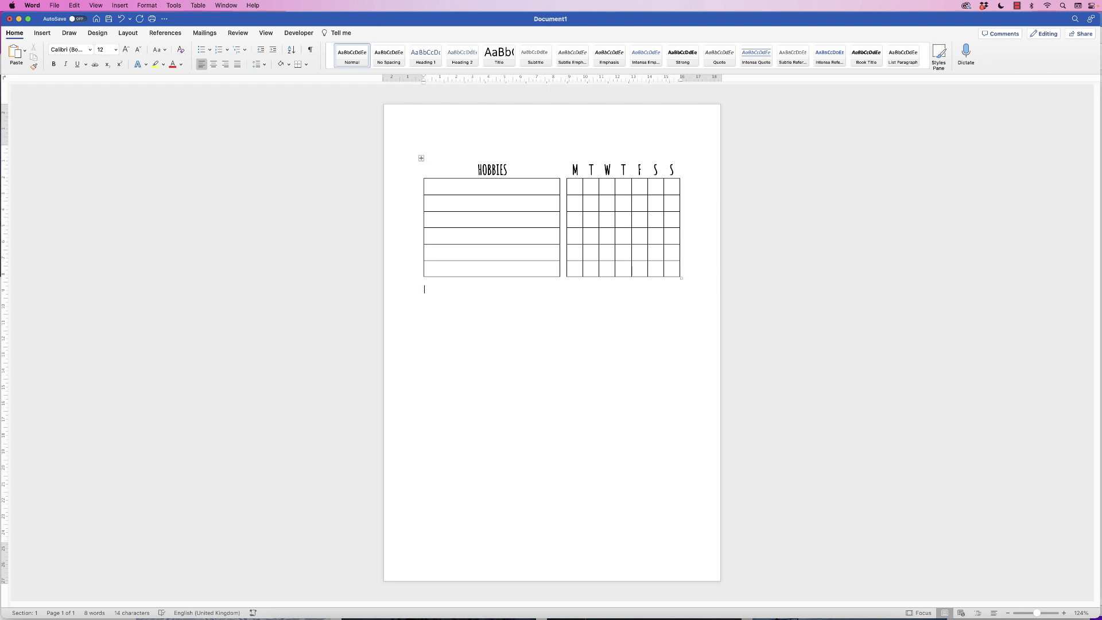
{"action": "key", "text": "super+a"}
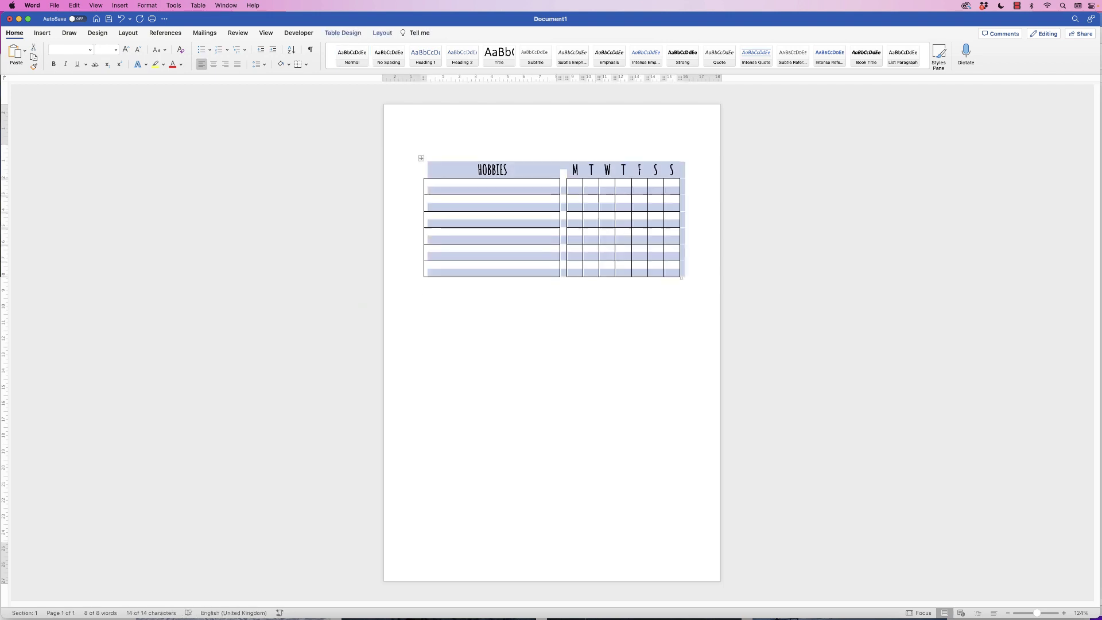
{"action": "key", "text": "super+c"}
{"action": "left_click", "coordinate": [425, 289]}
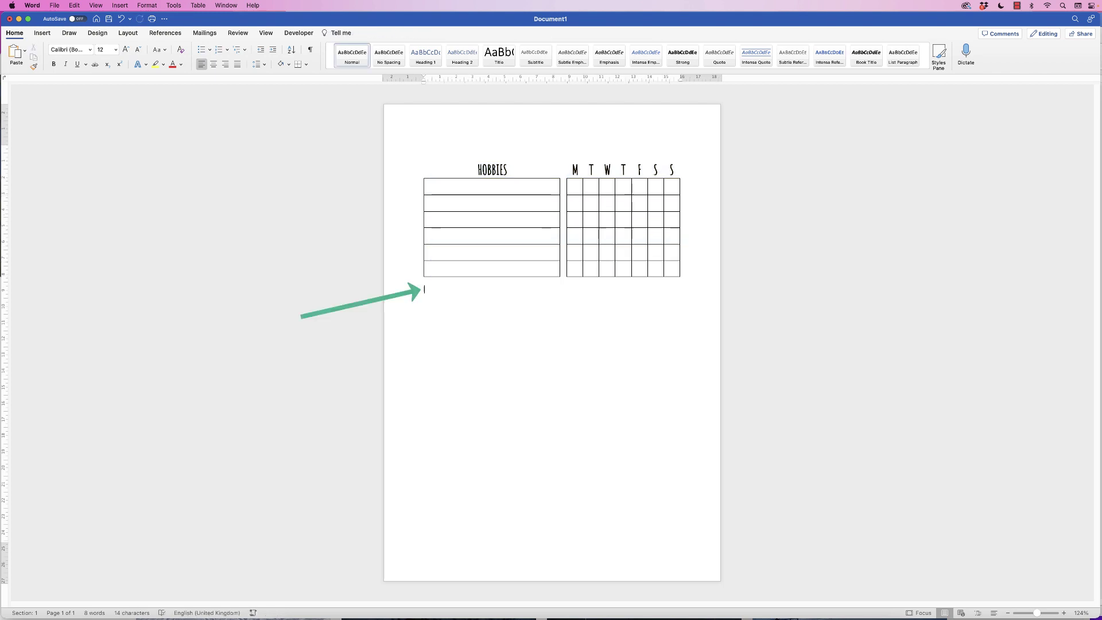
{"action": "key", "text": "super+v"}
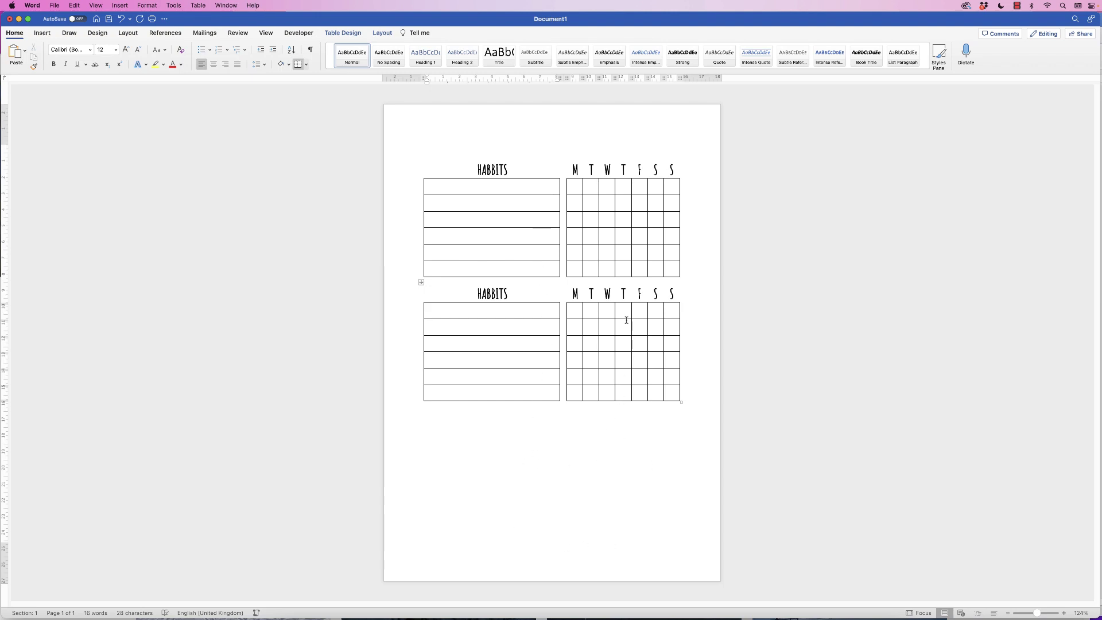
{"action": "left_click", "coordinate": [630, 469]}
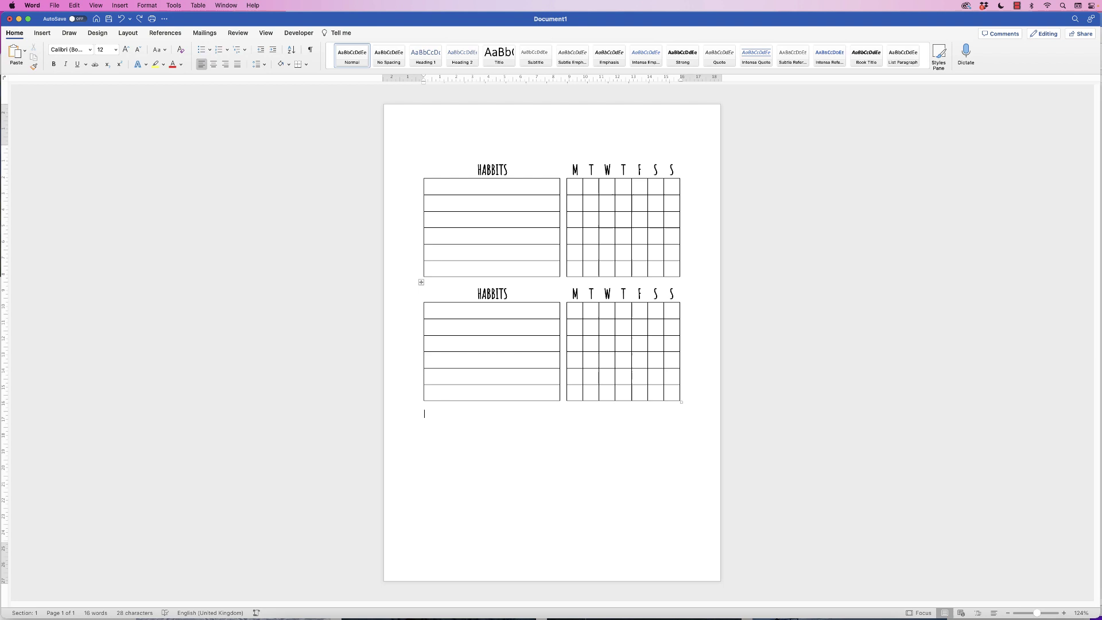
Step: Draw a text box in the lower part of the page, below the two tables
{"action": "left_click", "coordinate": [43, 33]}
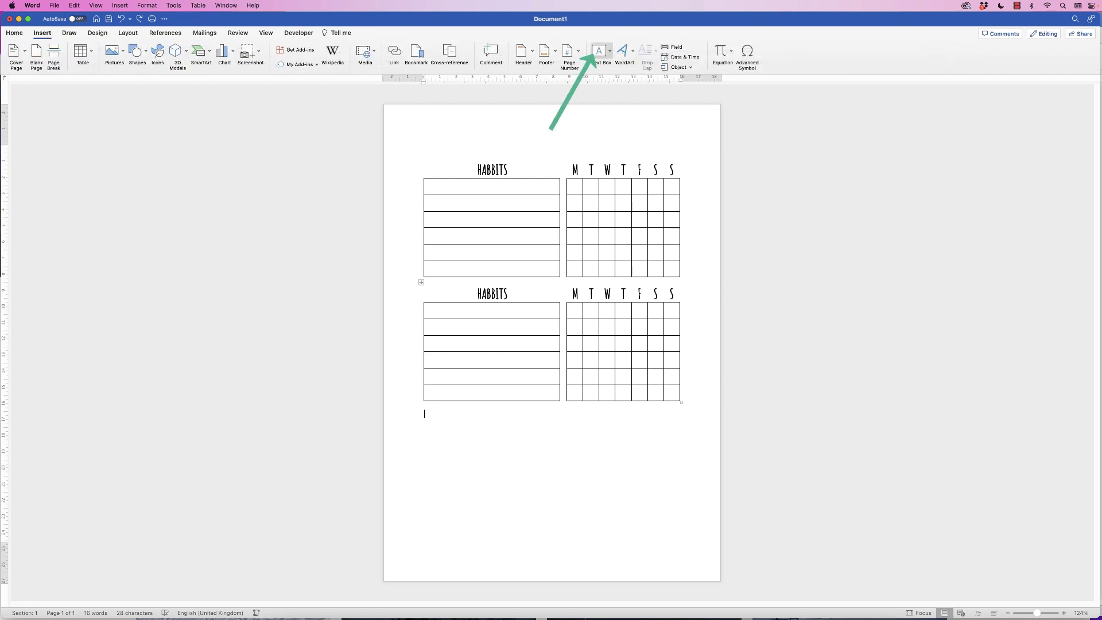
{"action": "left_click", "coordinate": [601, 51]}
{"action": "left_click", "coordinate": [631, 66]}
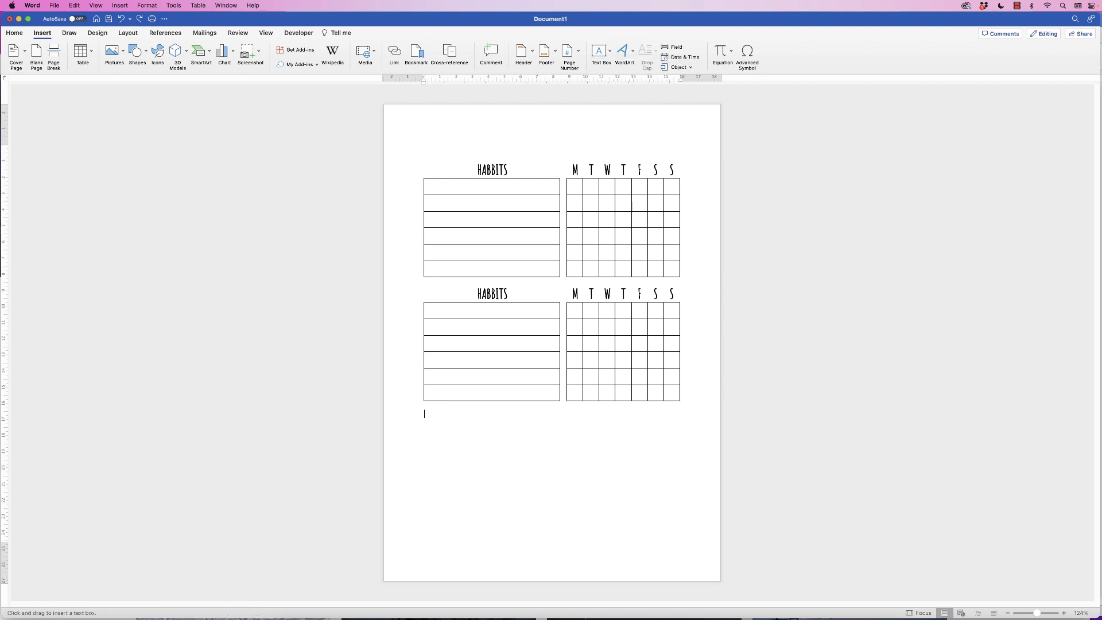
{"action": "left_click_drag", "start_coordinate": [479, 426], "coordinate": [694, 553]}
Step: Resize the text box to about 11.01 cm wide by 6.98 cm tall
{"action": "left_click_drag", "start_coordinate": [479, 490], "coordinate": [520, 490]}
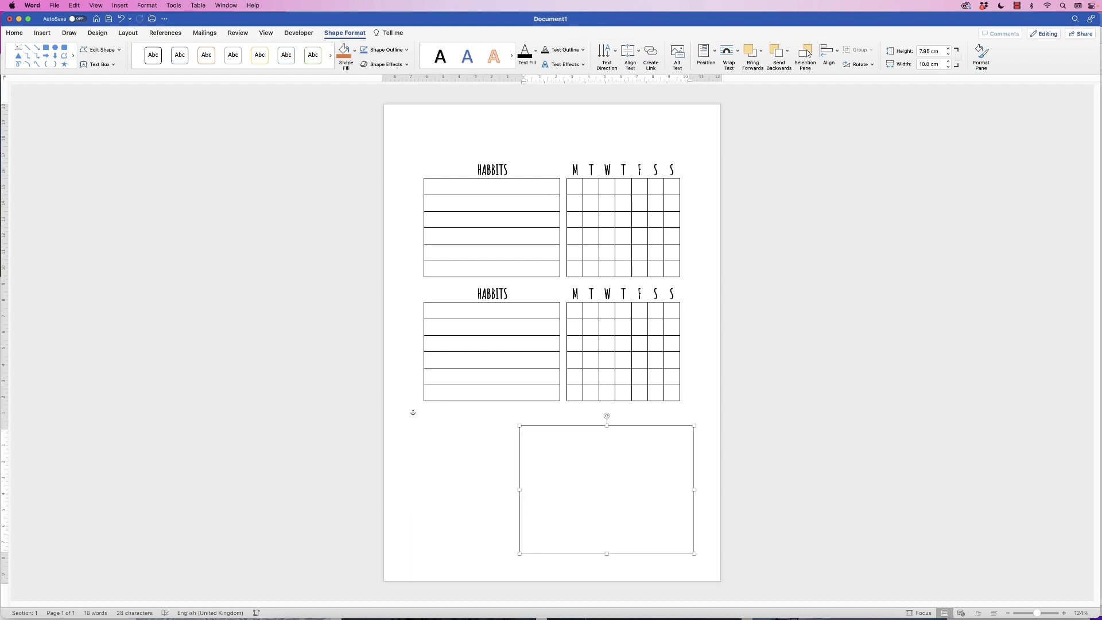
{"action": "left_click_drag", "start_coordinate": [694, 490], "coordinate": [680, 490]}
{"action": "left_click_drag", "start_coordinate": [601, 554], "coordinate": [601, 538]}
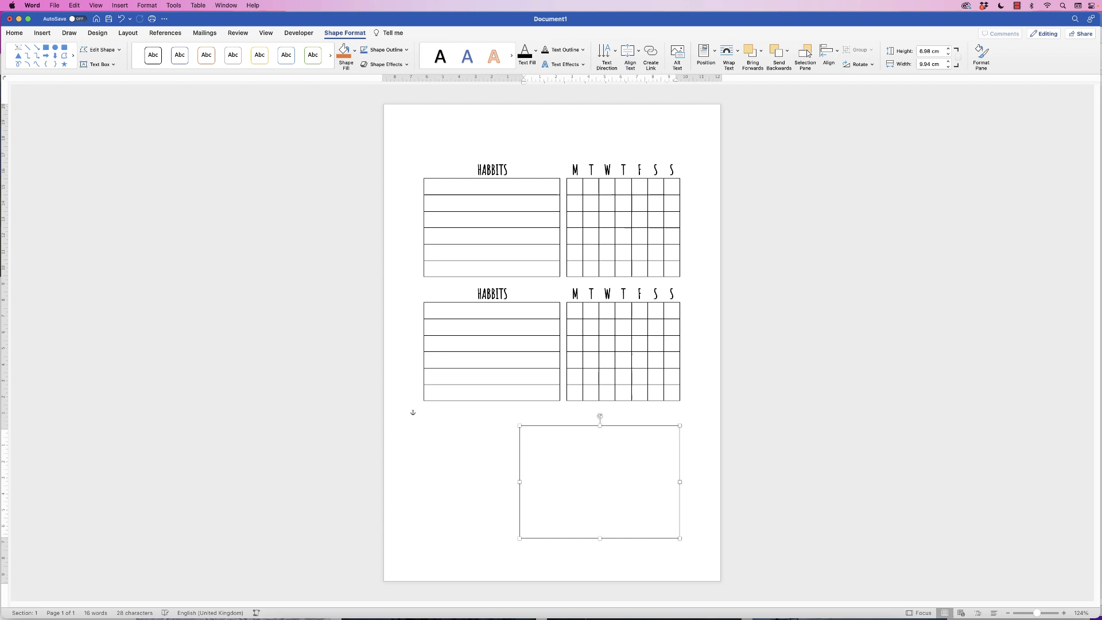
{"action": "left_click_drag", "start_coordinate": [520, 482], "coordinate": [503, 482]}
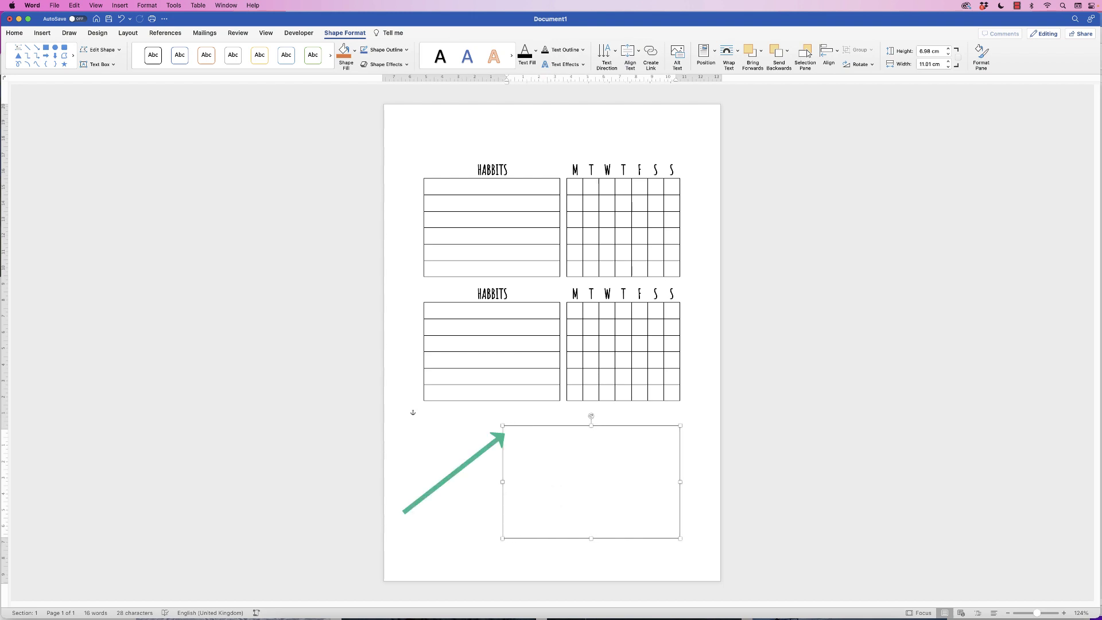
Step: Insert a one-column, five-row table inside the text box
{"action": "left_click", "coordinate": [42, 33]}
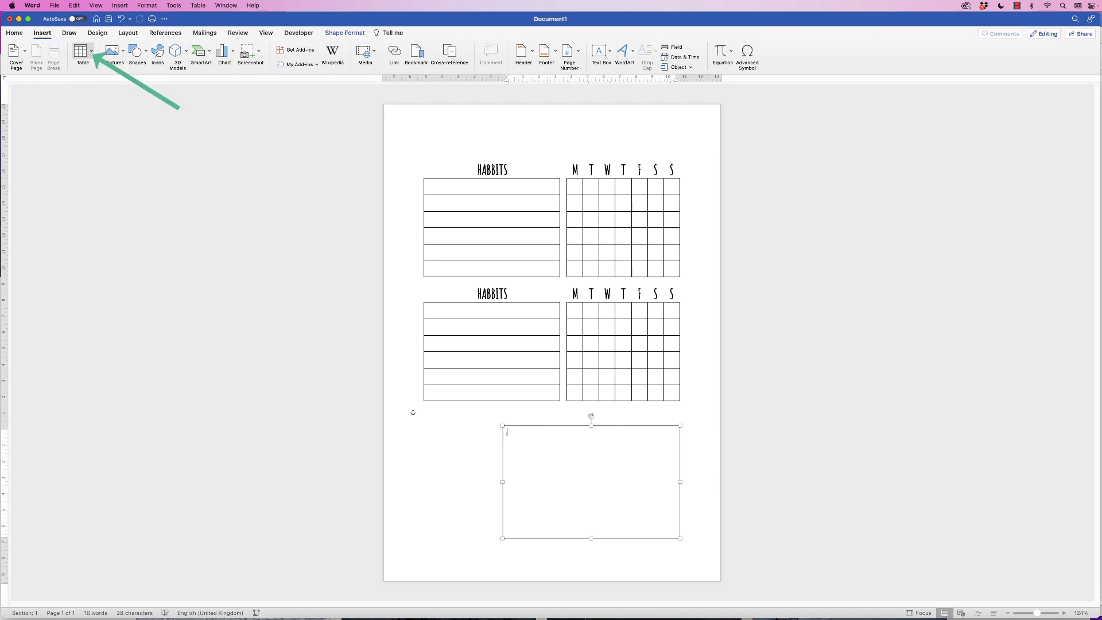
{"action": "left_click", "coordinate": [81, 51]}
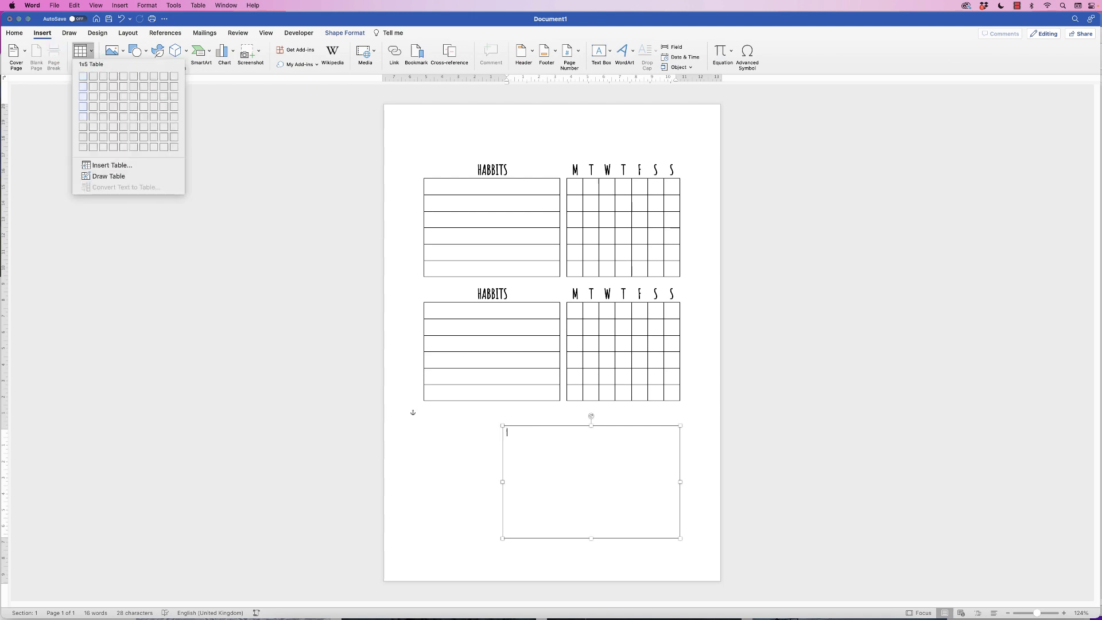
{"action": "left_click", "coordinate": [84, 116]}
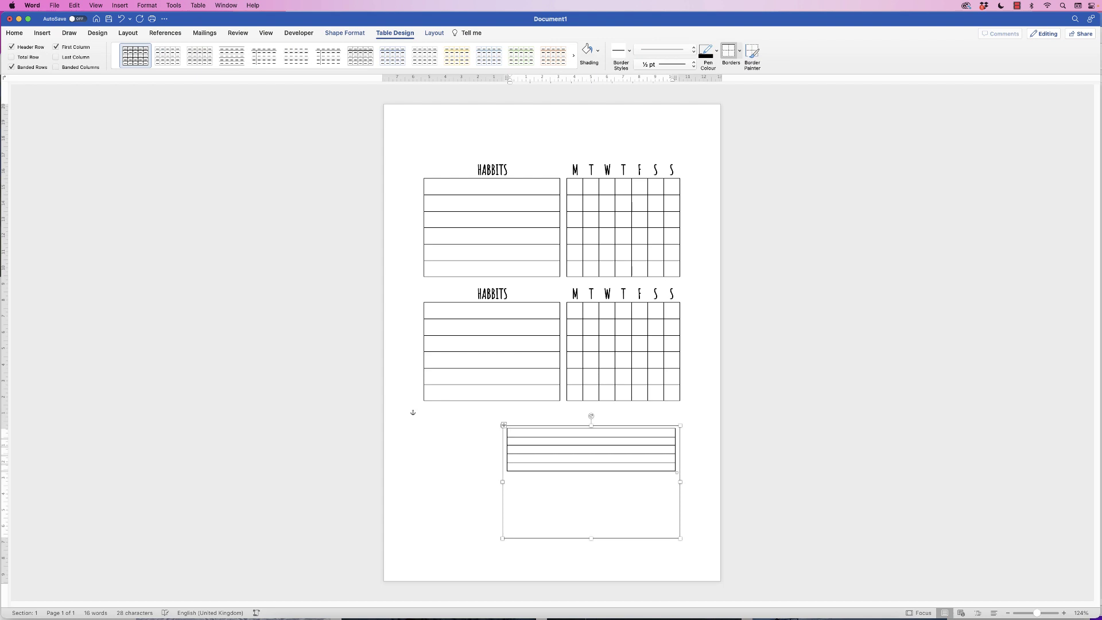
Step: Nudge the notes box slightly up and right, then select all five table rows
{"action": "left_click", "coordinate": [425, 414]}
{"action": "left_click", "coordinate": [504, 503]}
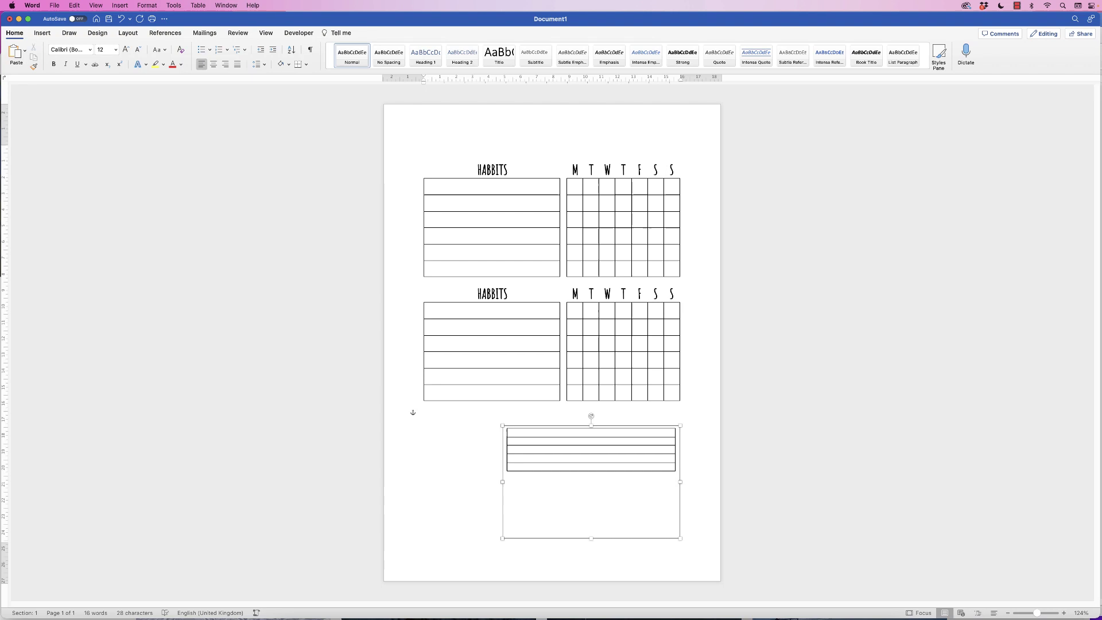
{"action": "mouse_move", "coordinate": [511, 500]}
{"action": "left_mouse_down"}
{"action": "mouse_move", "coordinate": [452, 500]}
{"action": "mouse_move", "coordinate": [491, 480]}
{"action": "mouse_move", "coordinate": [511, 505]}
{"action": "mouse_move", "coordinate": [518, 495]}
{"action": "left_mouse_up"}
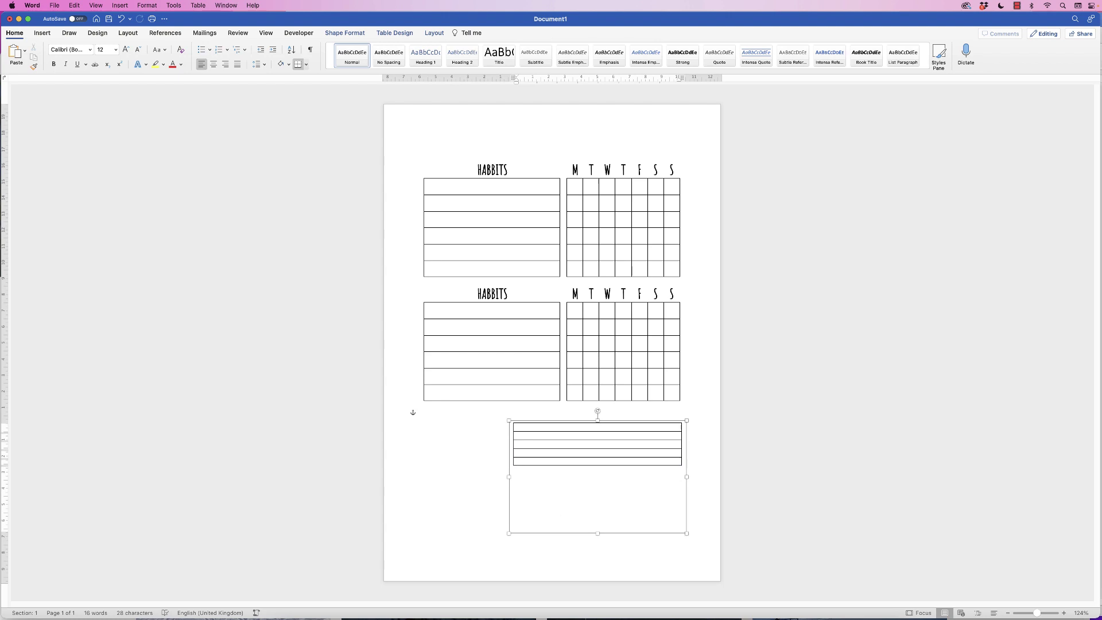
{"action": "left_click_drag", "start_coordinate": [597, 461], "coordinate": [597, 427]}
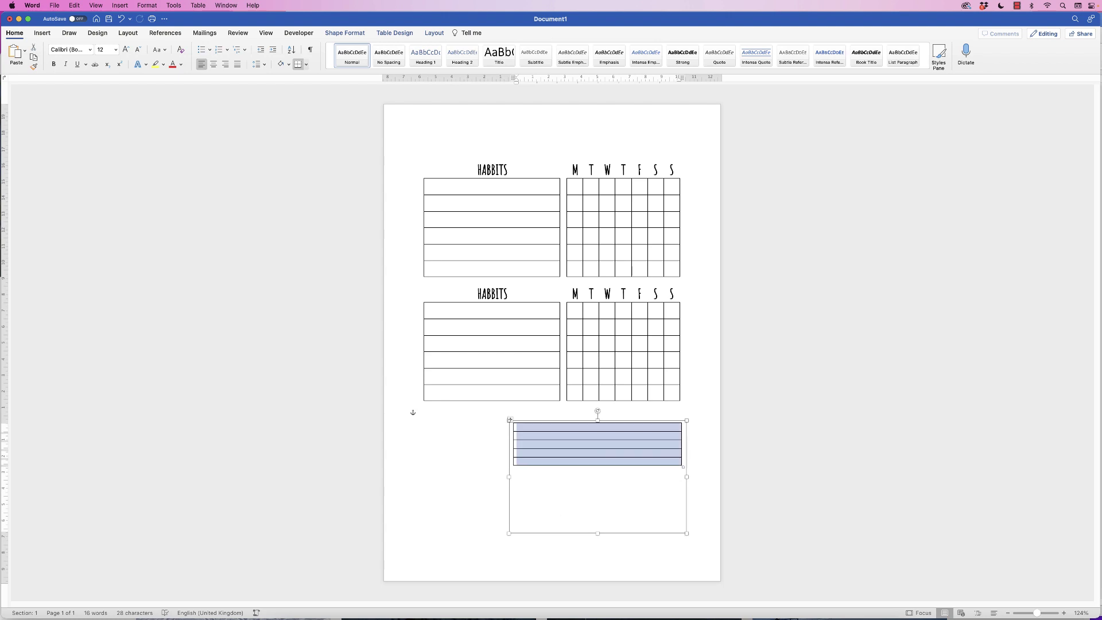
{"action": "left_click", "coordinate": [395, 33]}
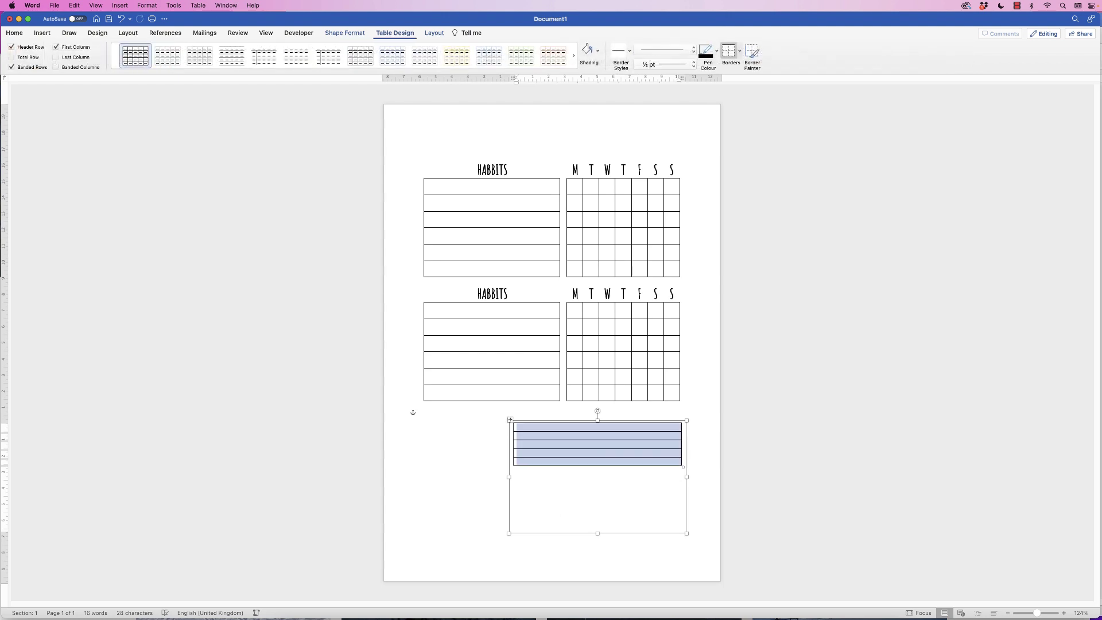
{"action": "left_click", "coordinate": [434, 33]}
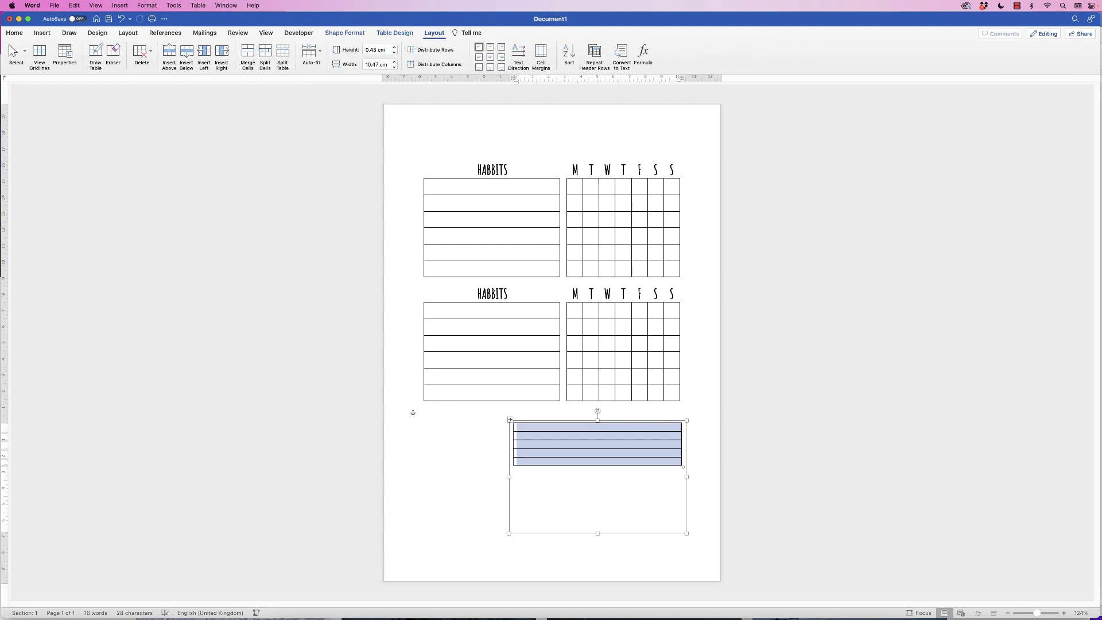
Step: Give the notes table rows a 1 cm height and Align Bottom Left alignment
{"action": "left_click", "coordinate": [376, 50]}
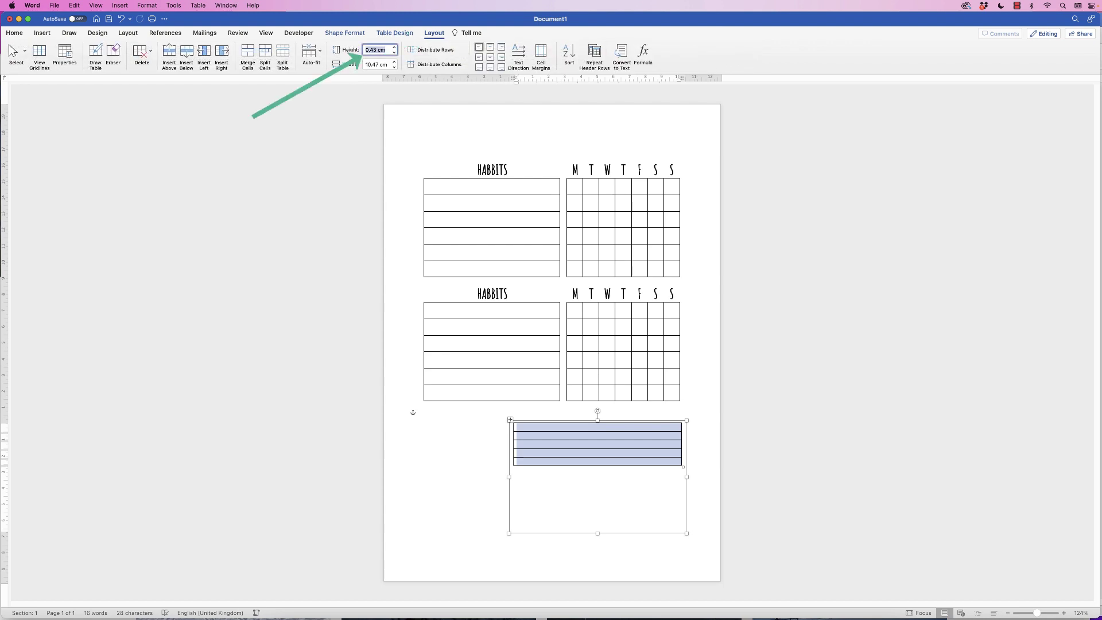
{"action": "type", "text": "1"}
{"action": "key", "text": "Return"}
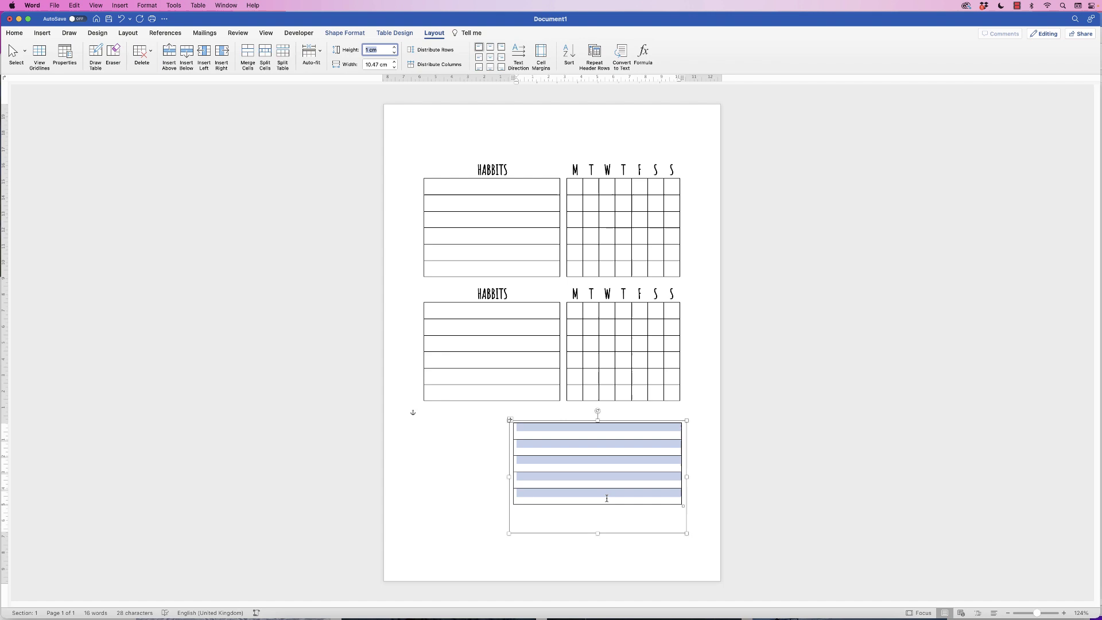
{"action": "left_click", "coordinate": [479, 67]}
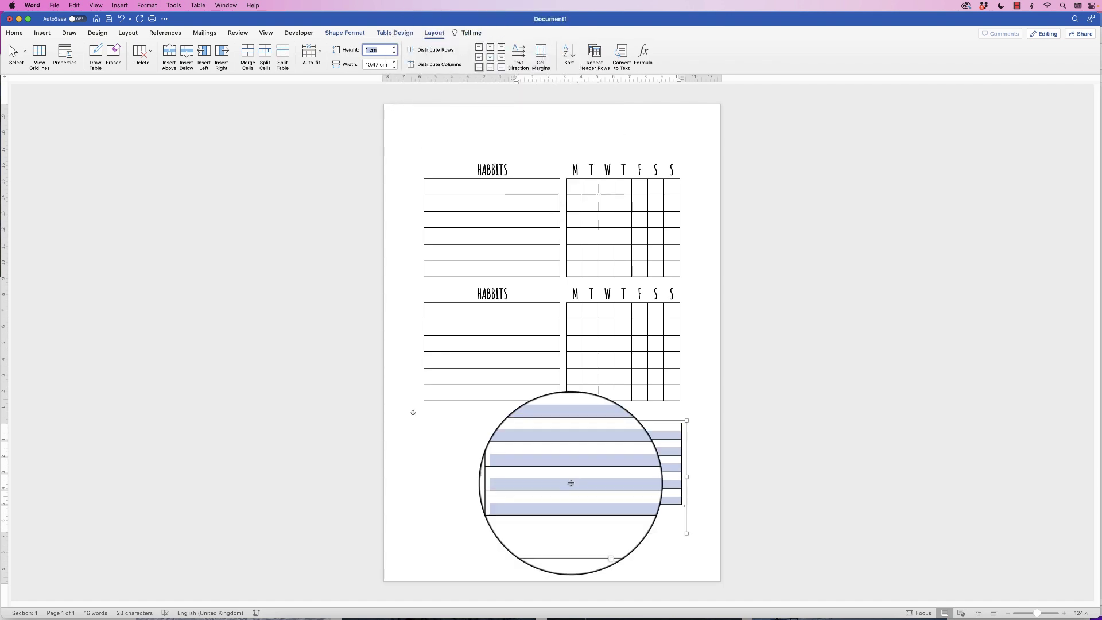
Step: Set the notes box to No Outline and move it slightly lower on the page
{"action": "left_click", "coordinate": [511, 528]}
{"action": "left_click", "coordinate": [509, 534]}
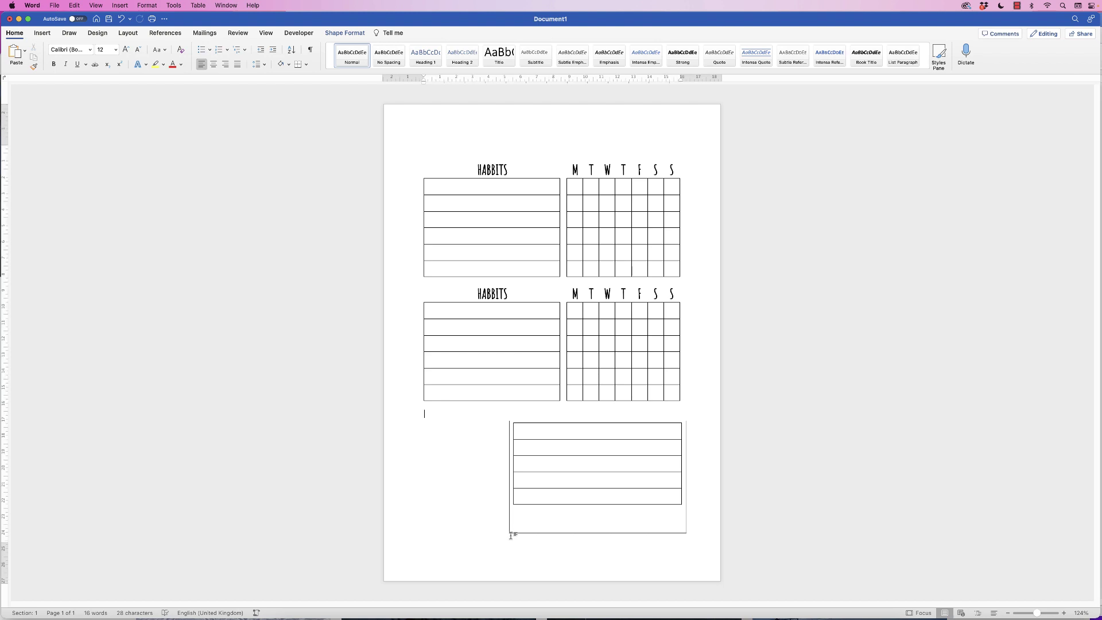
{"action": "left_click", "coordinate": [550, 533]}
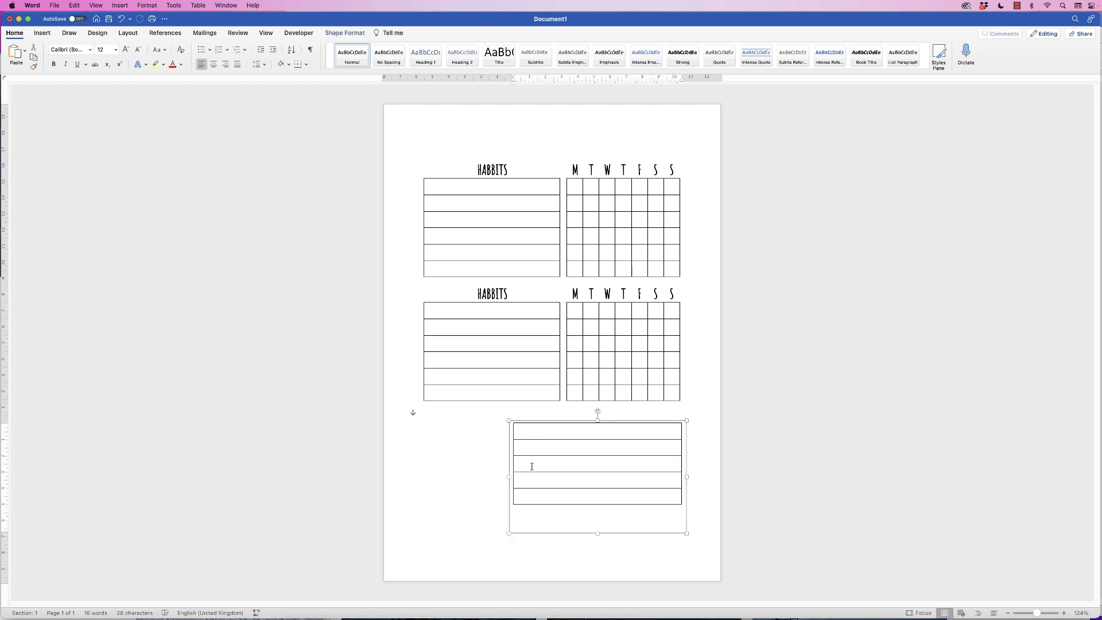
{"action": "left_click", "coordinate": [344, 33]}
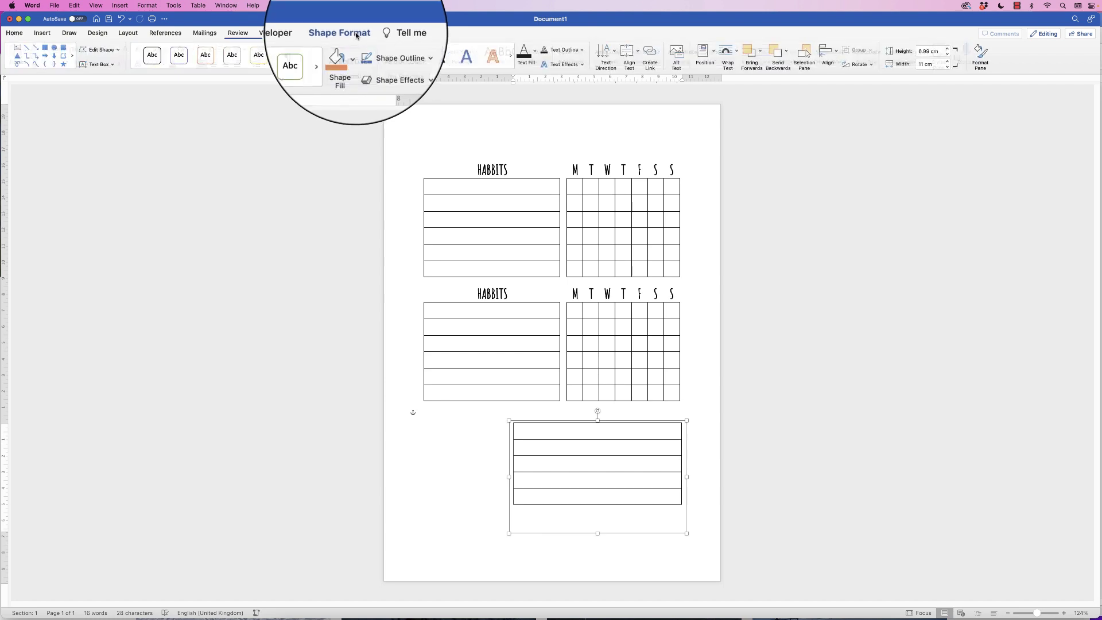
{"action": "left_click", "coordinate": [407, 52]}
{"action": "left_click", "coordinate": [385, 68]}
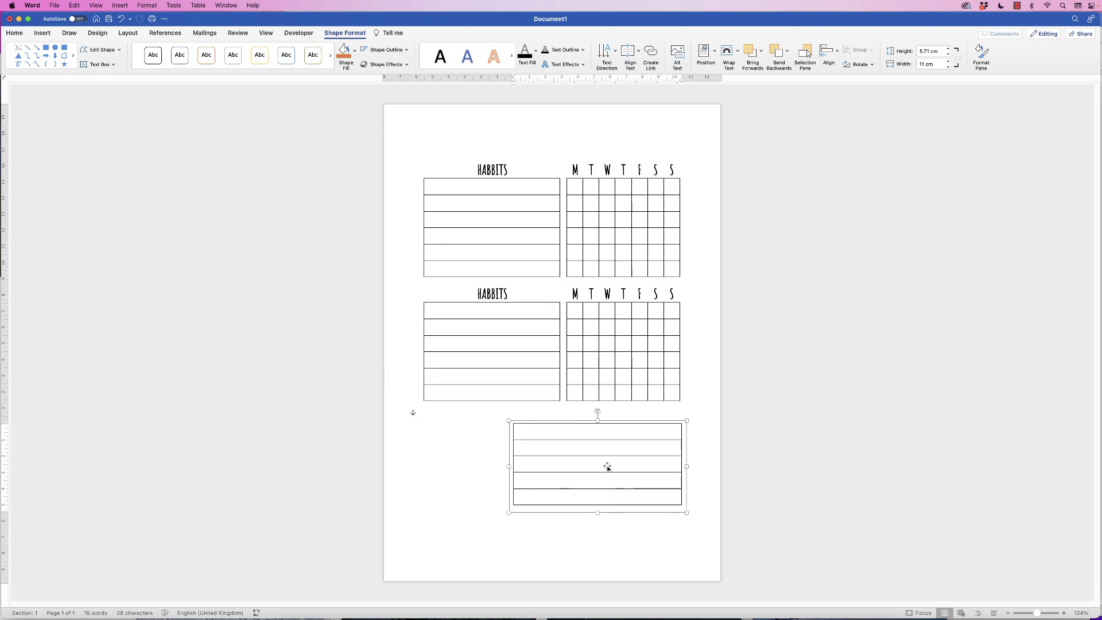
{"action": "left_click_drag", "start_coordinate": [608, 467], "coordinate": [604, 482]}
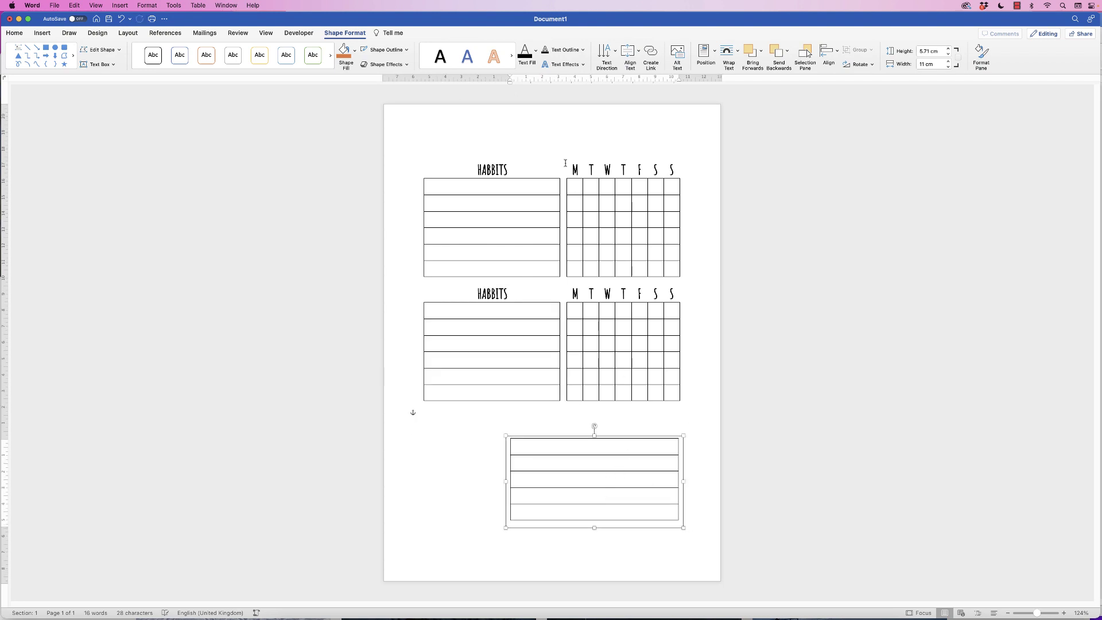
{"action": "left_click", "coordinate": [530, 142]}
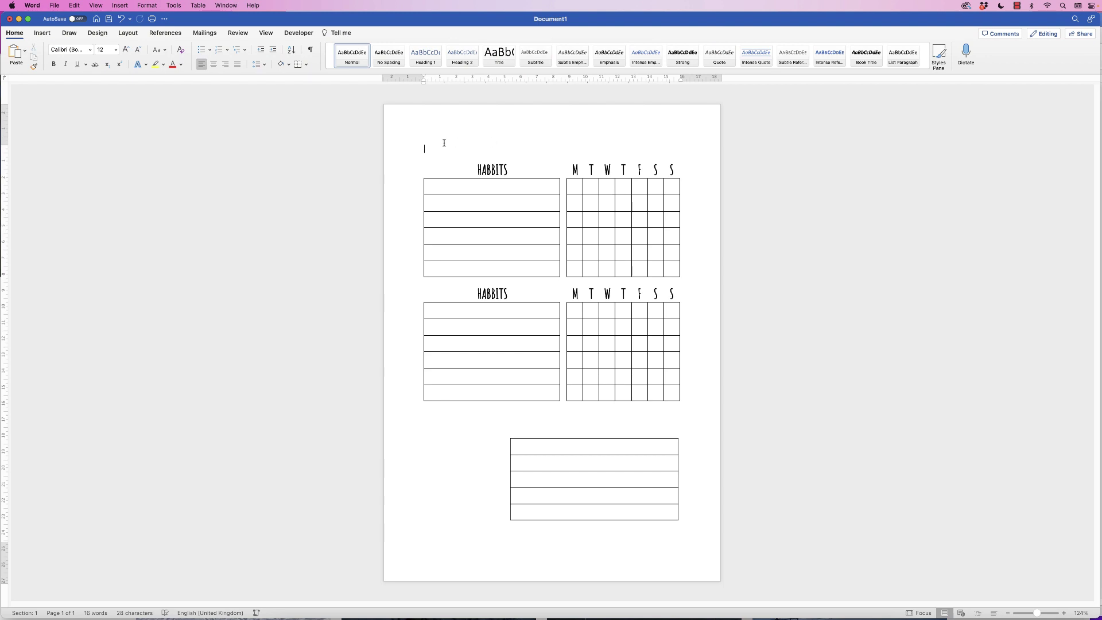
Step: Add blank lines at the top and type a centred 'WEEKLY HABBIT PLANNER' title
{"action": "key", "text": "Return"}
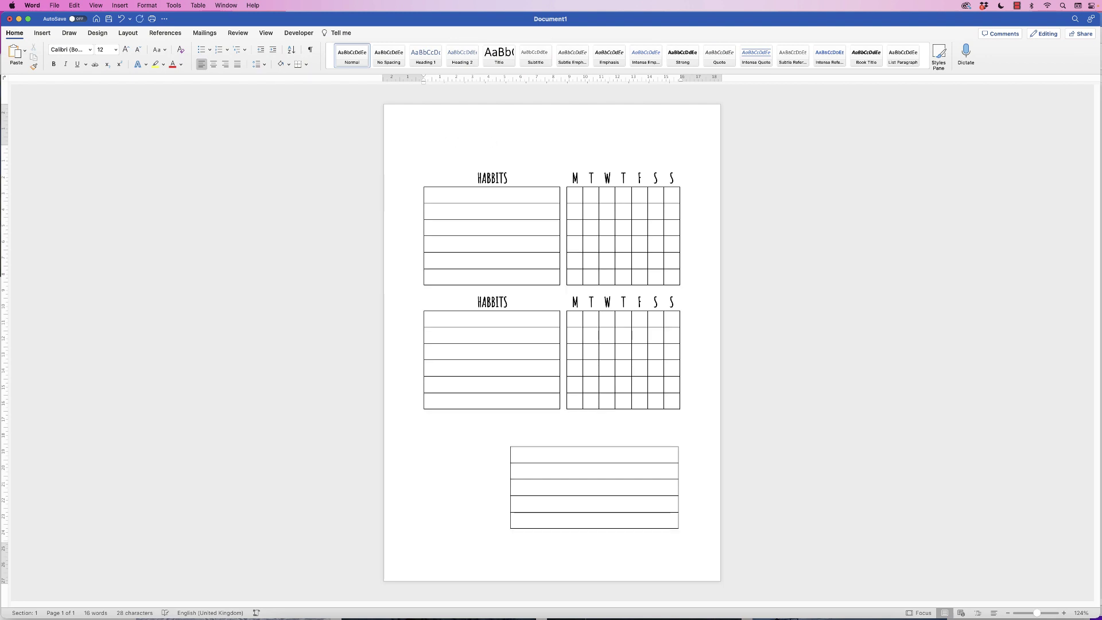
{"action": "key", "text": "Return"}
{"action": "key", "text": "Return"}
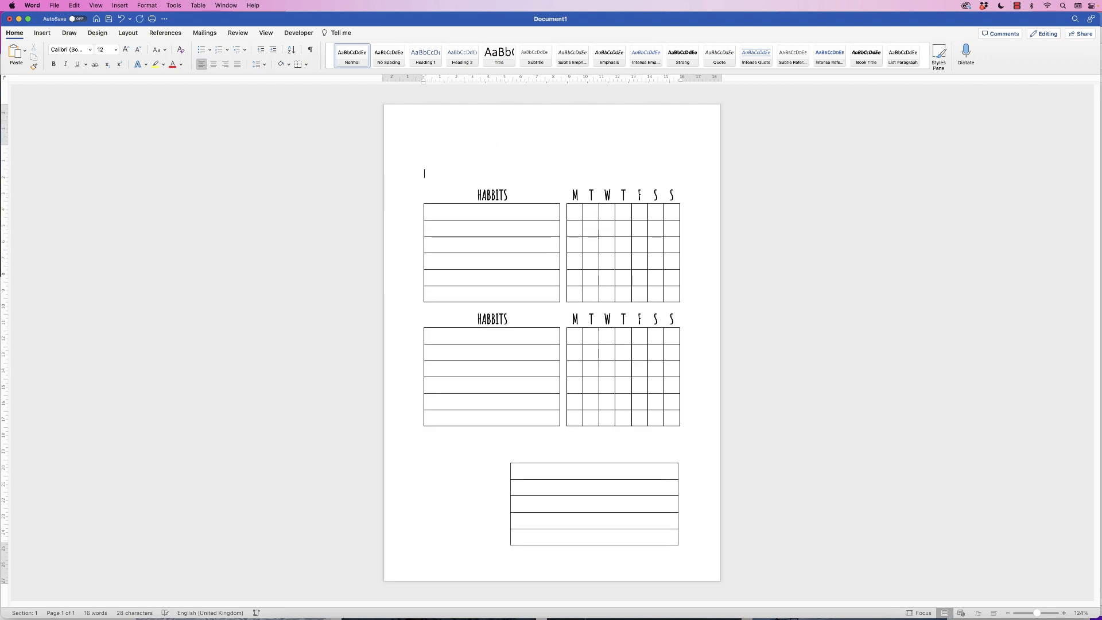
{"action": "key", "text": "Return"}
{"action": "left_click_drag", "start_coordinate": [612, 499], "coordinate": [616, 495]}
{"action": "left_click", "coordinate": [423, 166]}
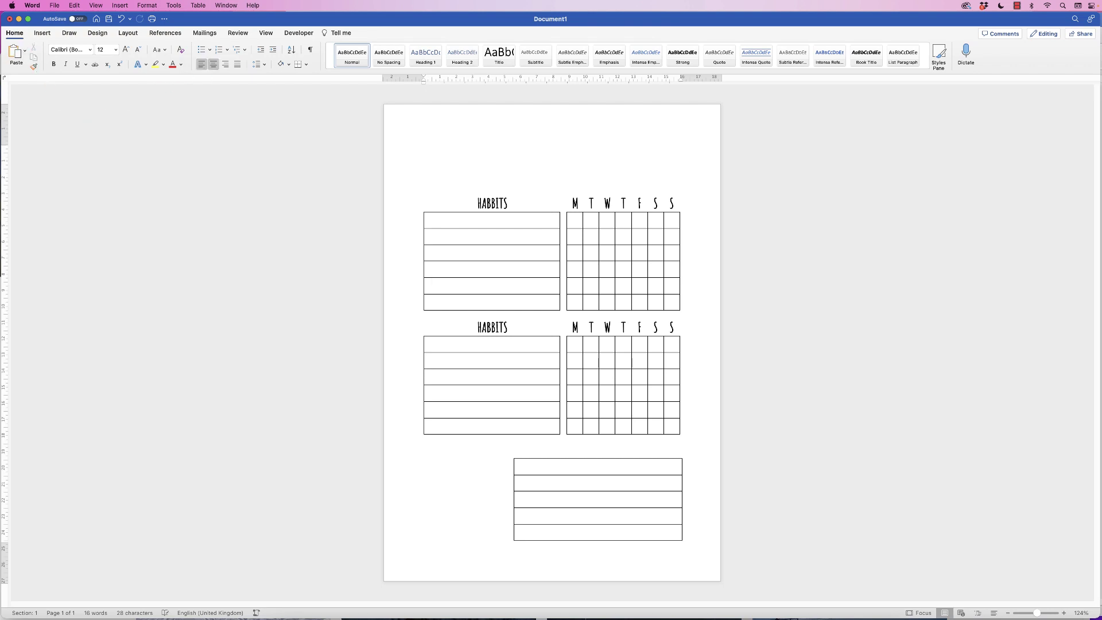
{"action": "left_click", "coordinate": [214, 64]}
{"action": "type", "text": "WEEKLY HABBIT PLANNER"}
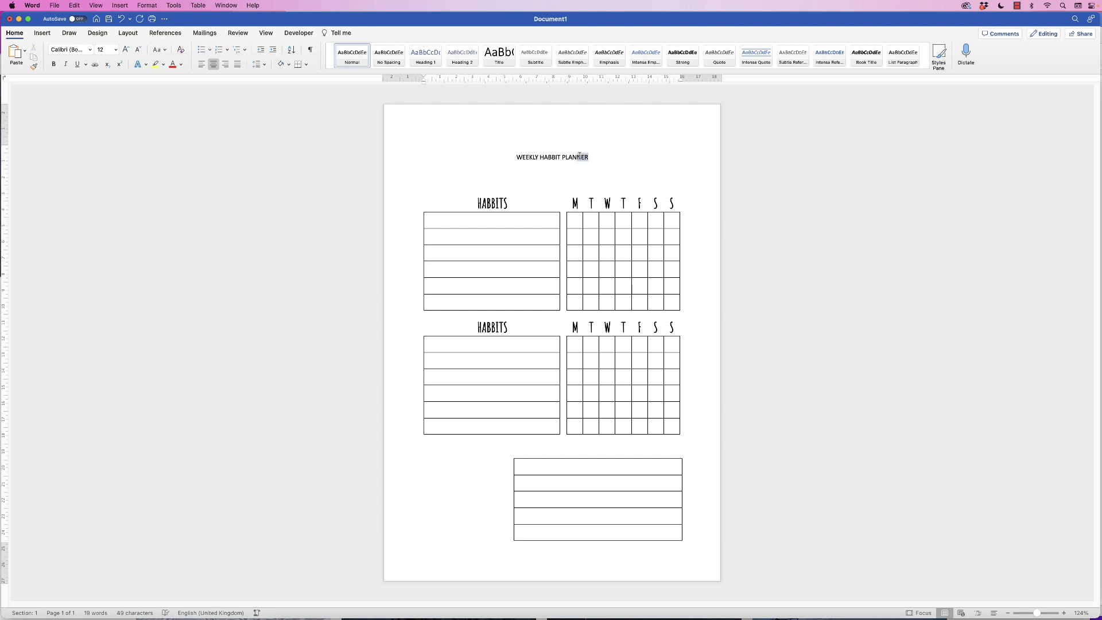
Step: Format the title in Amatic SC, size 48, underlined
{"action": "triple_click", "coordinate": [528, 154]}
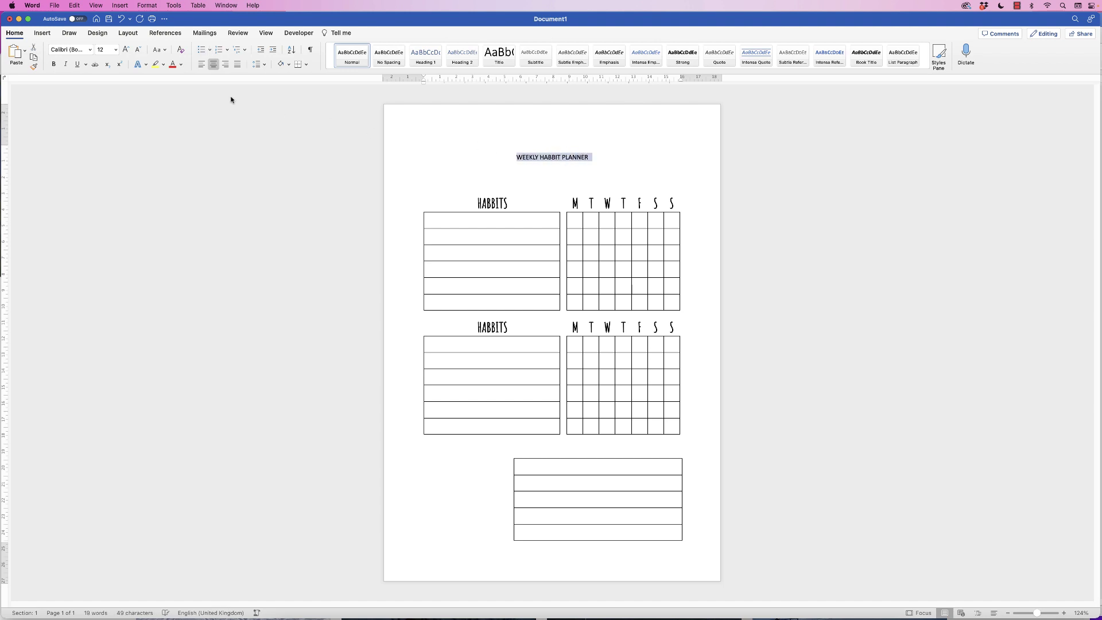
{"action": "left_click", "coordinate": [90, 49]}
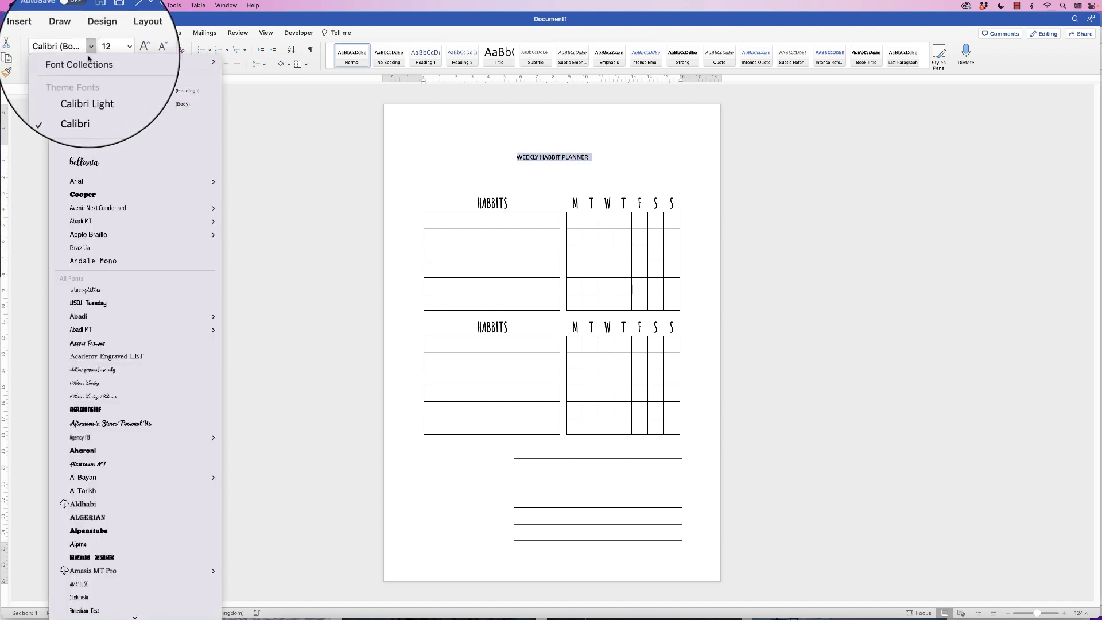
{"action": "left_click", "coordinate": [101, 130]}
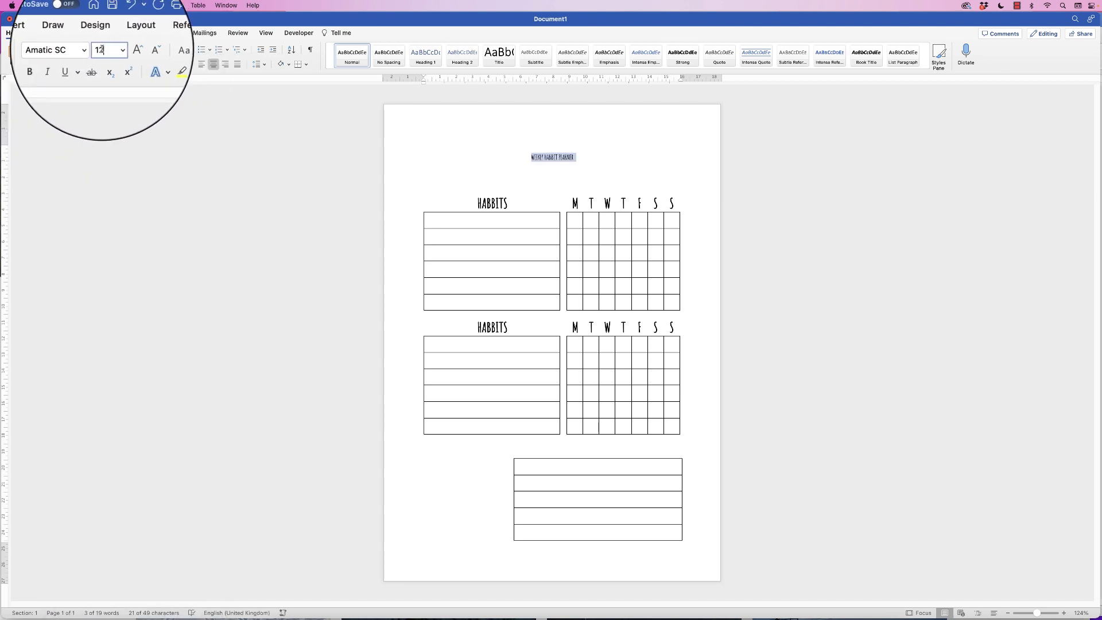
{"action": "left_click", "coordinate": [103, 51]}
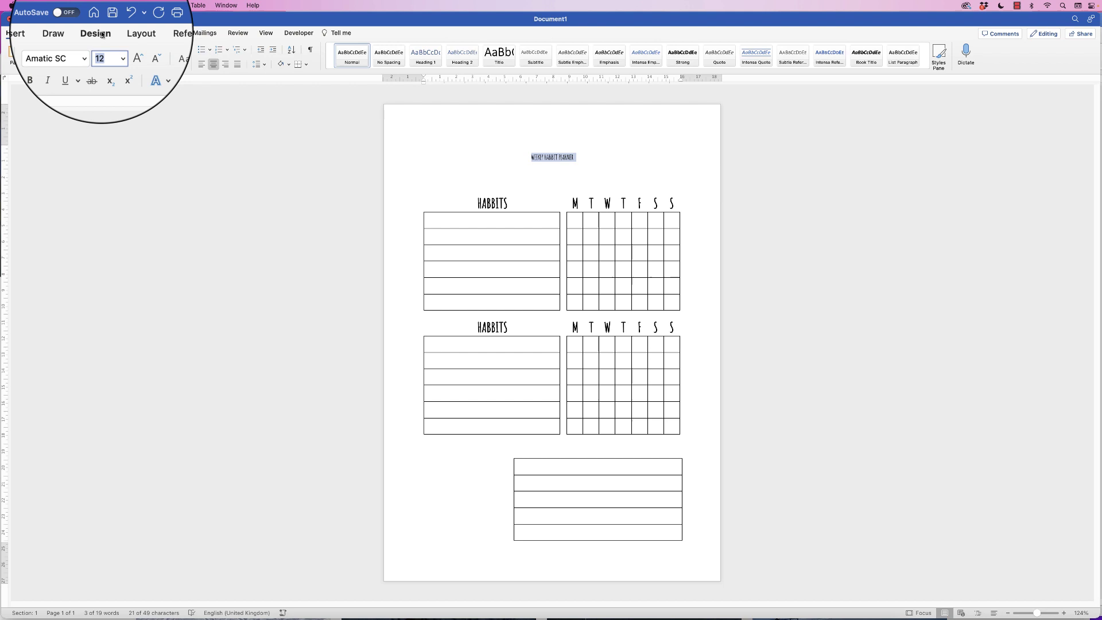
{"action": "type", "text": "48"}
{"action": "key", "text": "Return"}
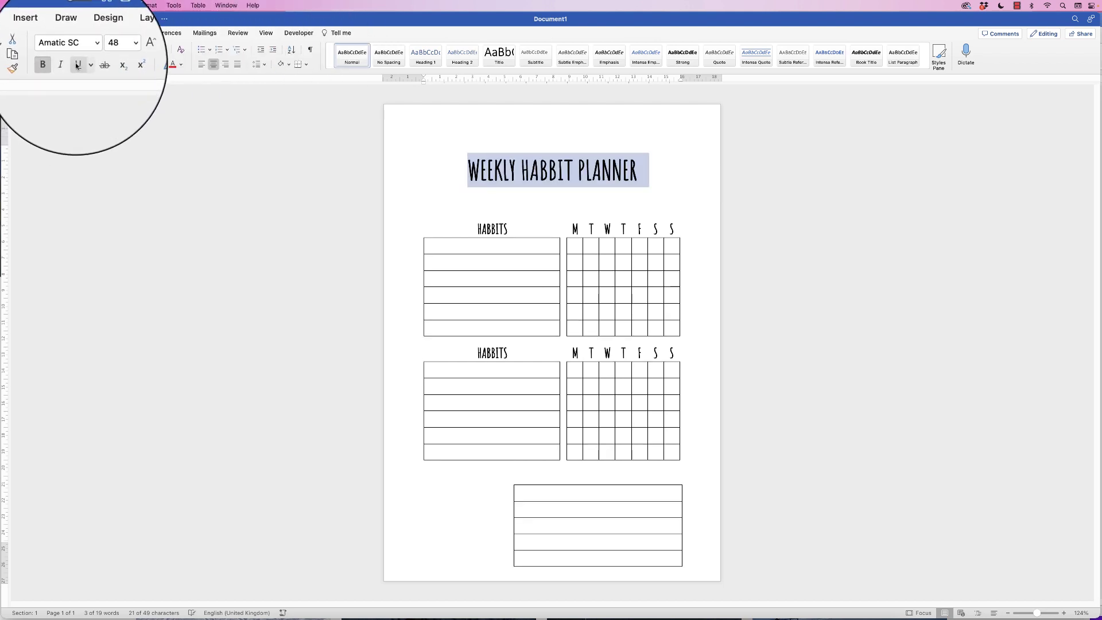
{"action": "left_click", "coordinate": [78, 64]}
{"action": "left_click", "coordinate": [446, 207]}
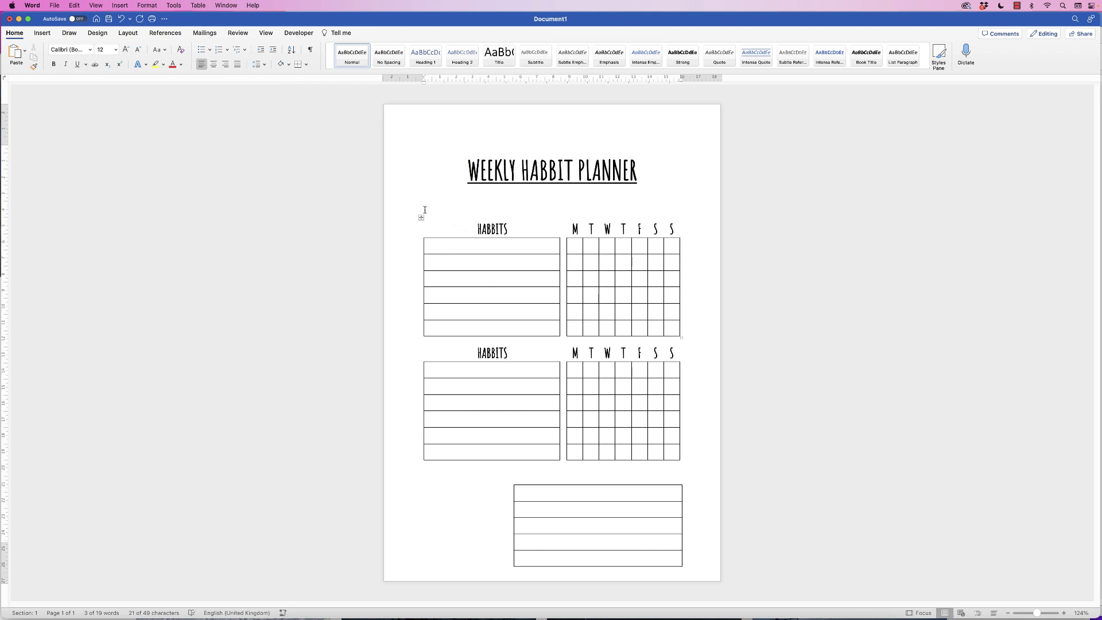
Step: Delete the extra blank lines and drag the top margin up on the vertical ruler
{"action": "key", "text": "BackSpace"}
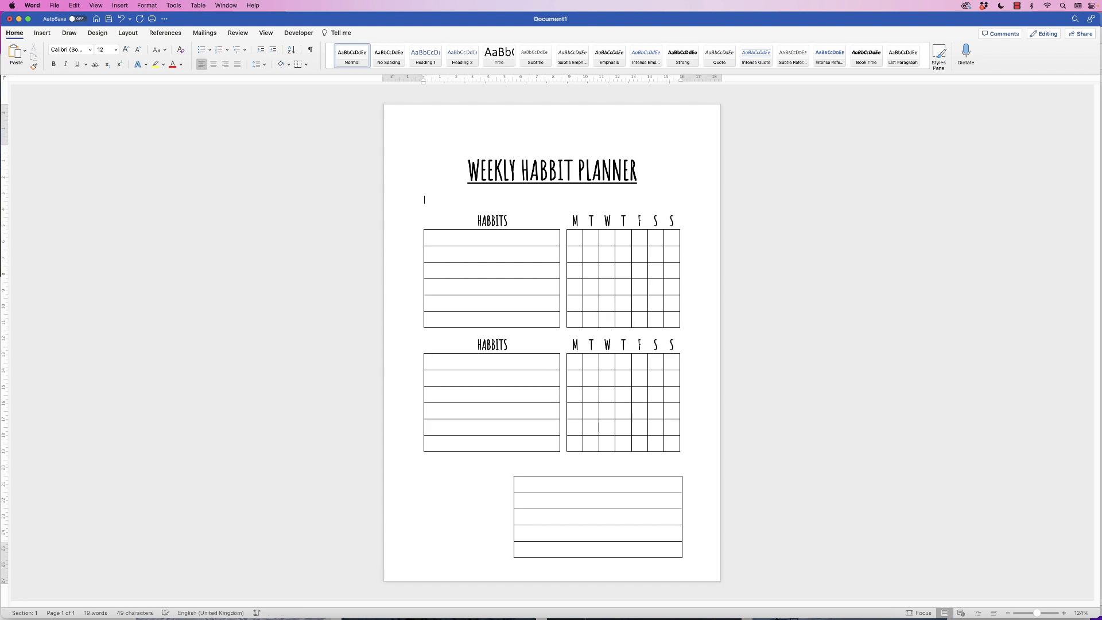
{"action": "key", "text": "BackSpace"}
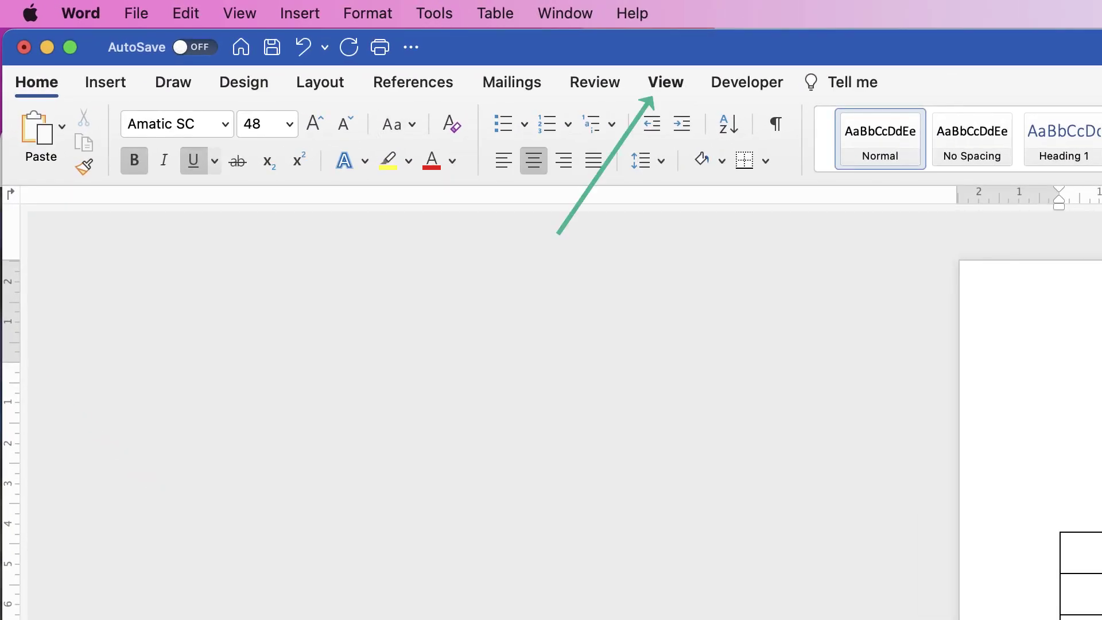
{"action": "left_click", "coordinate": [666, 82]}
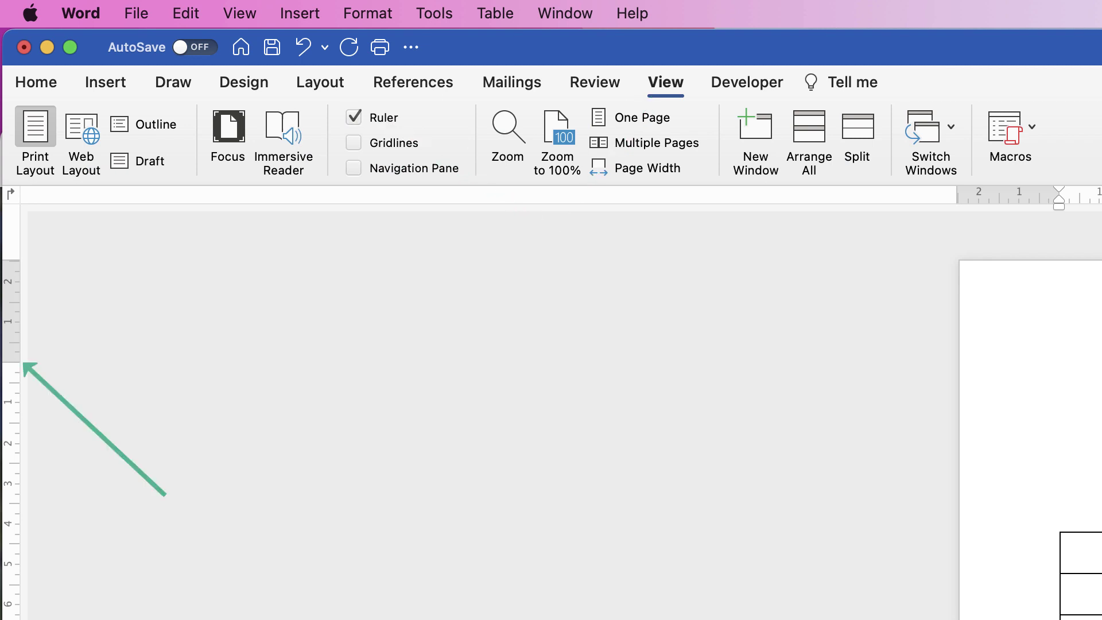
{"action": "left_click_drag", "start_coordinate": [11, 362], "coordinate": [11, 362]}
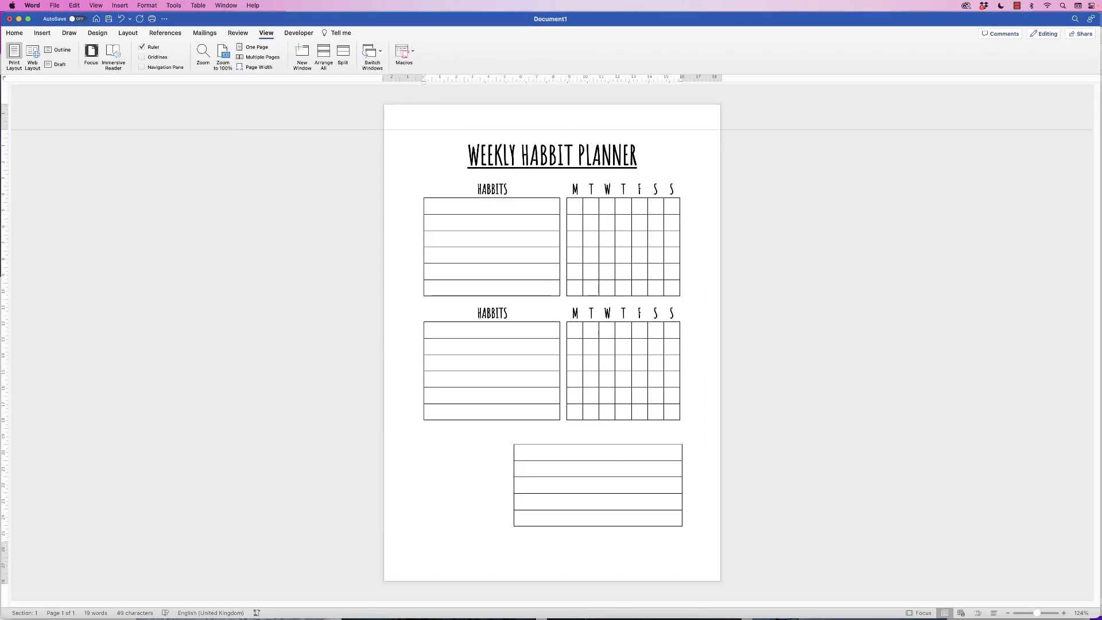
{"action": "left_click_drag", "start_coordinate": [4, 130], "coordinate": [4, 125]}
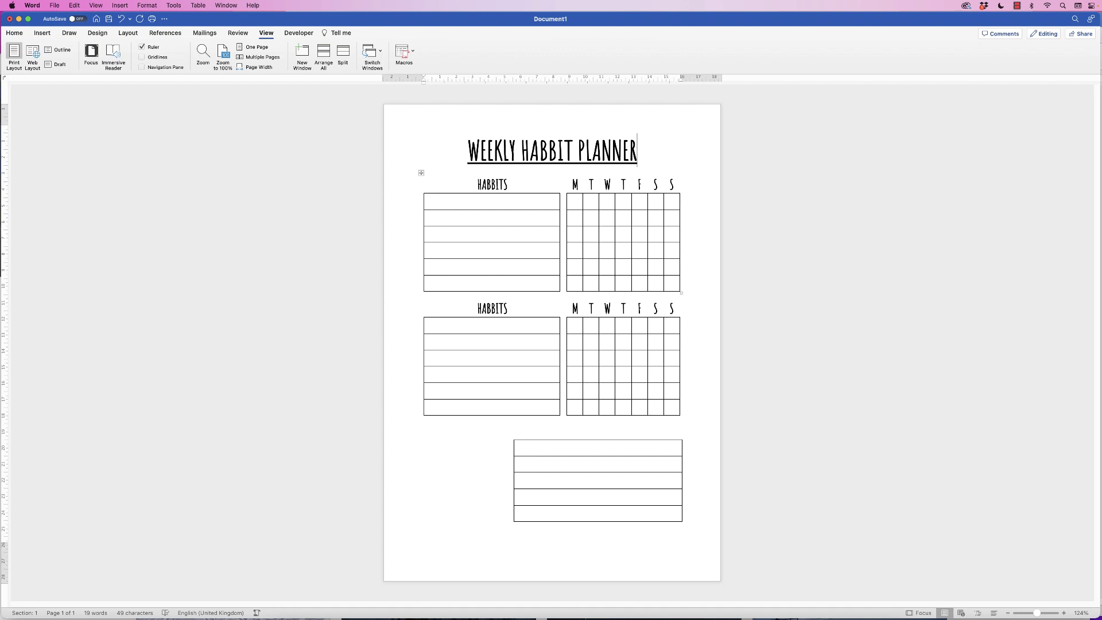
Step: Add blank lines below the title and set them to 9 pt
{"action": "key", "text": "Return"}
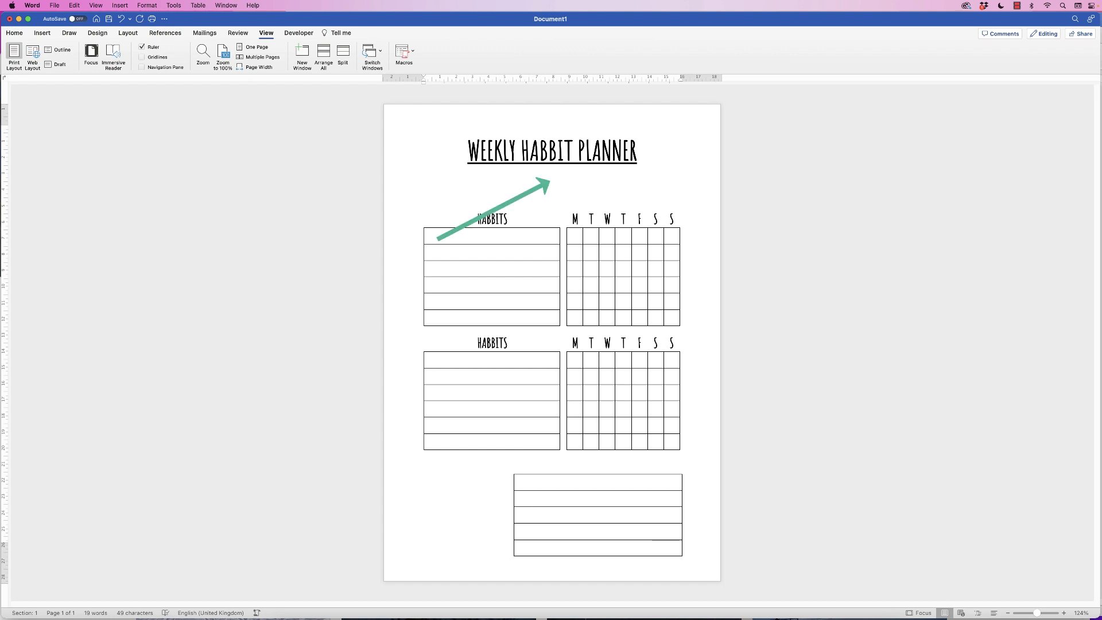
{"action": "double_click", "coordinate": [42, 32]}
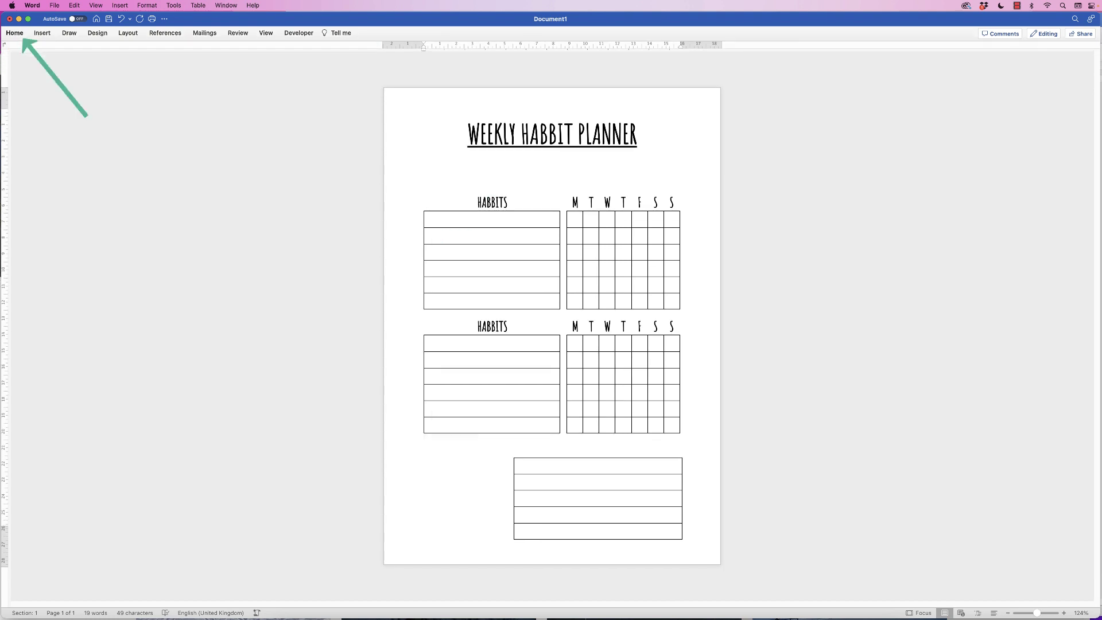
{"action": "left_click", "coordinate": [14, 33]}
{"action": "left_click", "coordinate": [115, 49]}
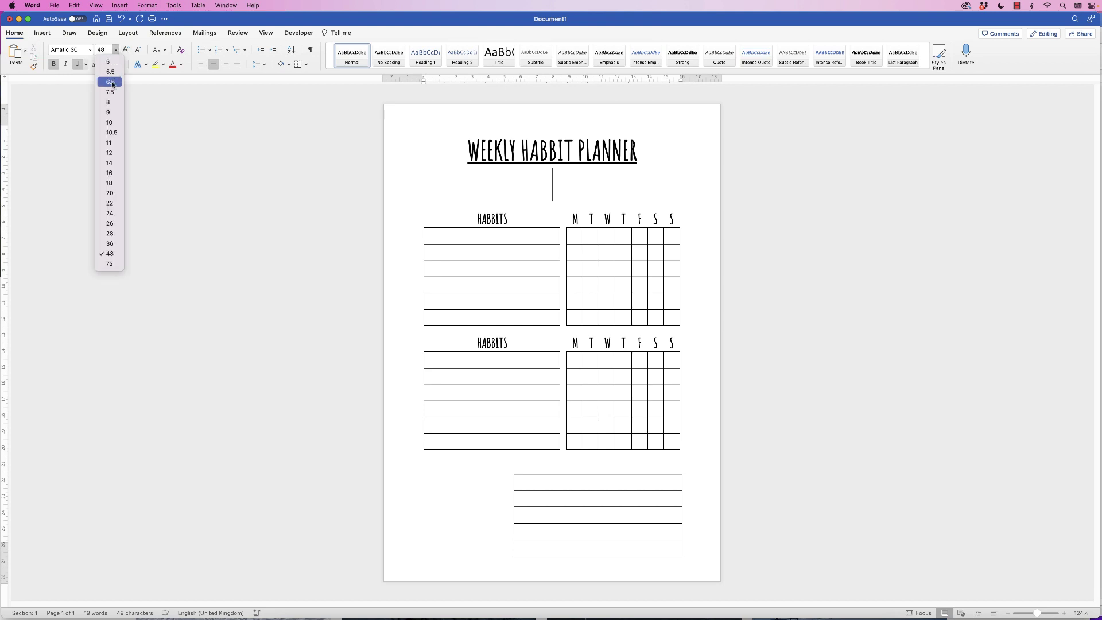
{"action": "left_click", "coordinate": [107, 115]}
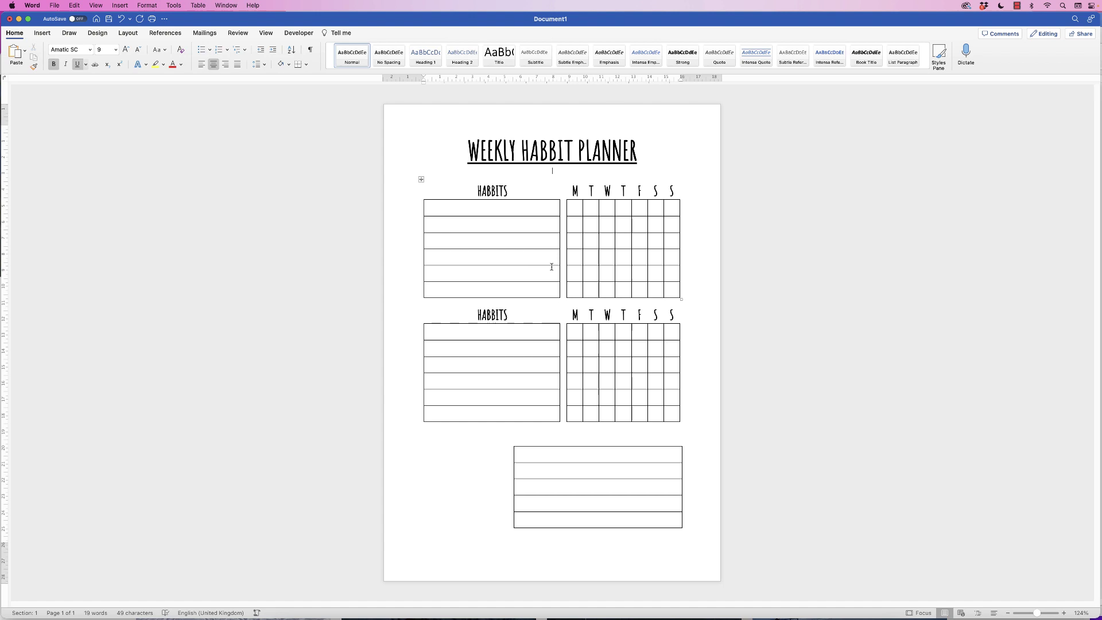
{"action": "key", "text": "Return"}
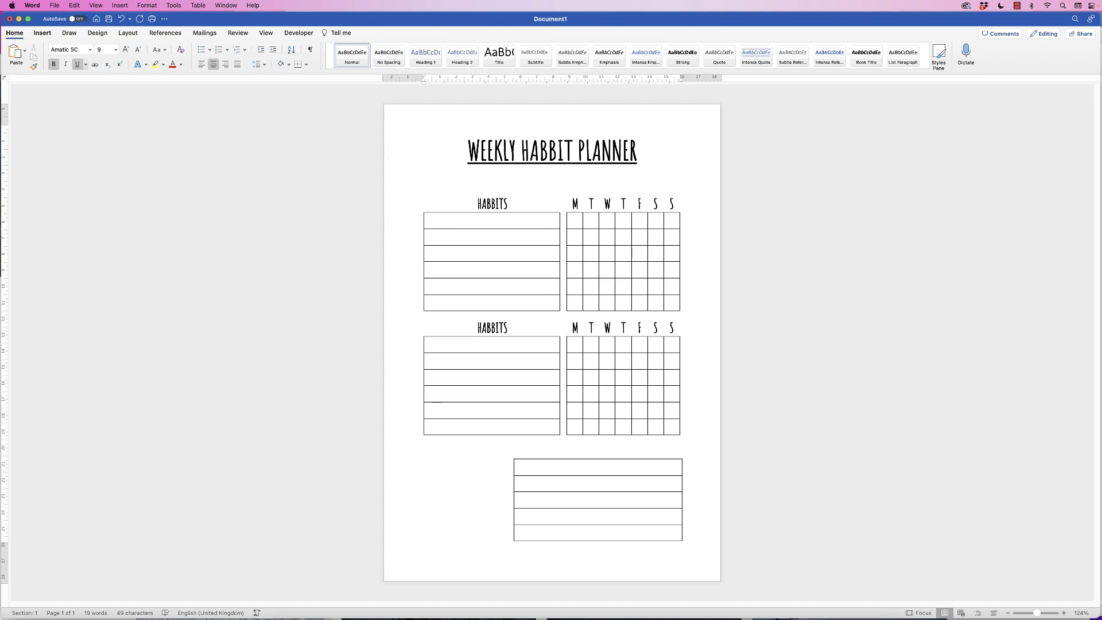
Step: Draw a freeform blob shape to the left of the notes box
{"action": "left_click", "coordinate": [41, 33]}
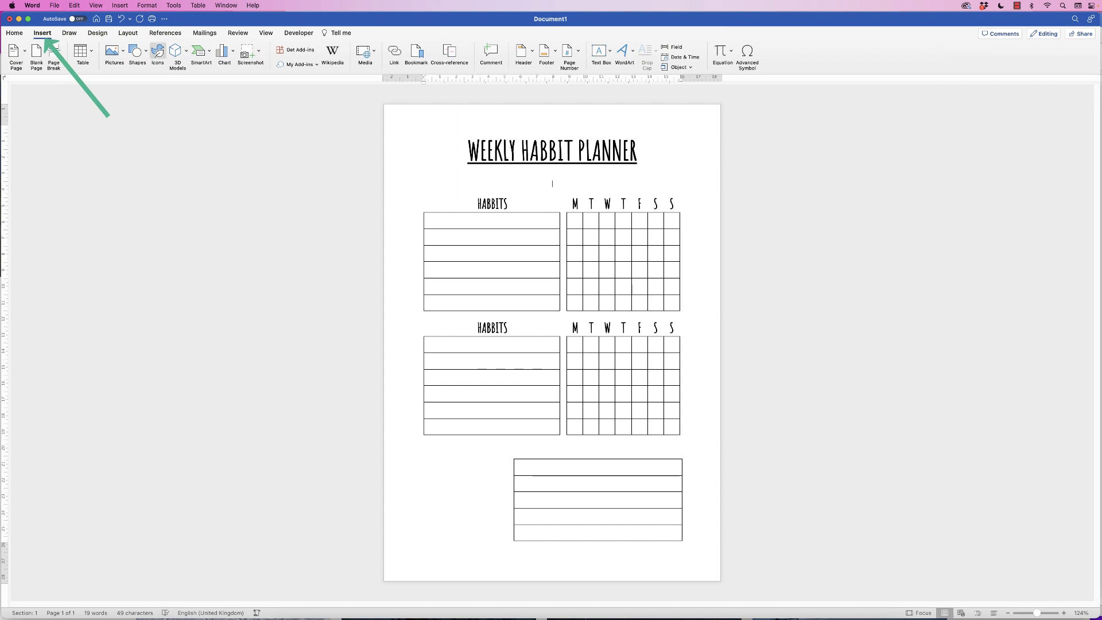
{"action": "left_click", "coordinate": [137, 52]}
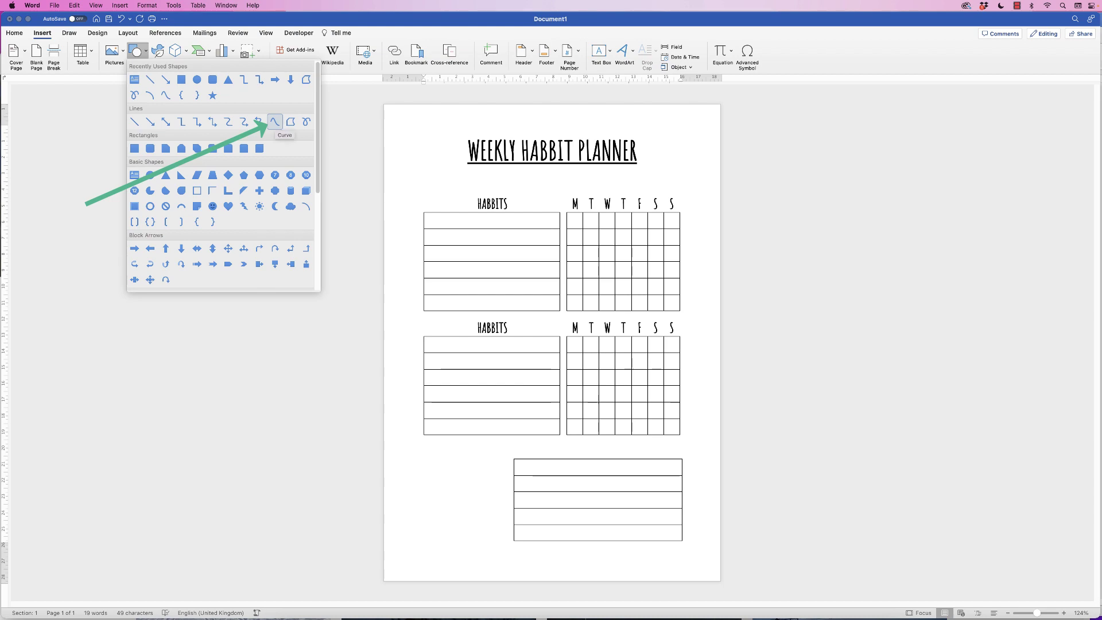
{"action": "left_click", "coordinate": [275, 122]}
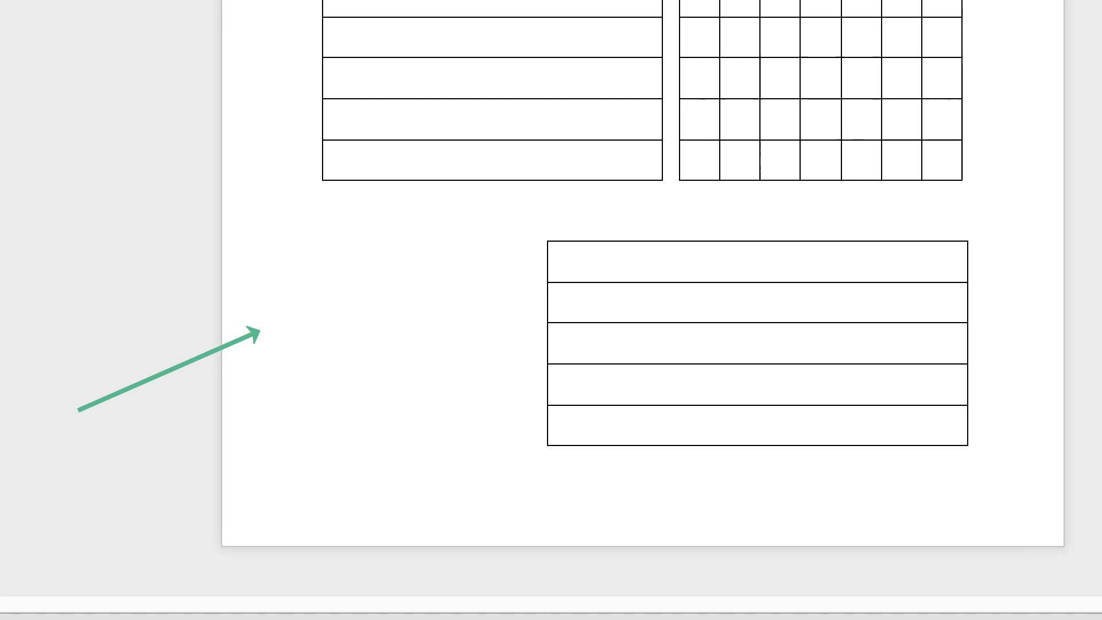
{"action": "left_click", "coordinate": [266, 327]}
{"action": "left_click", "coordinate": [416, 243]}
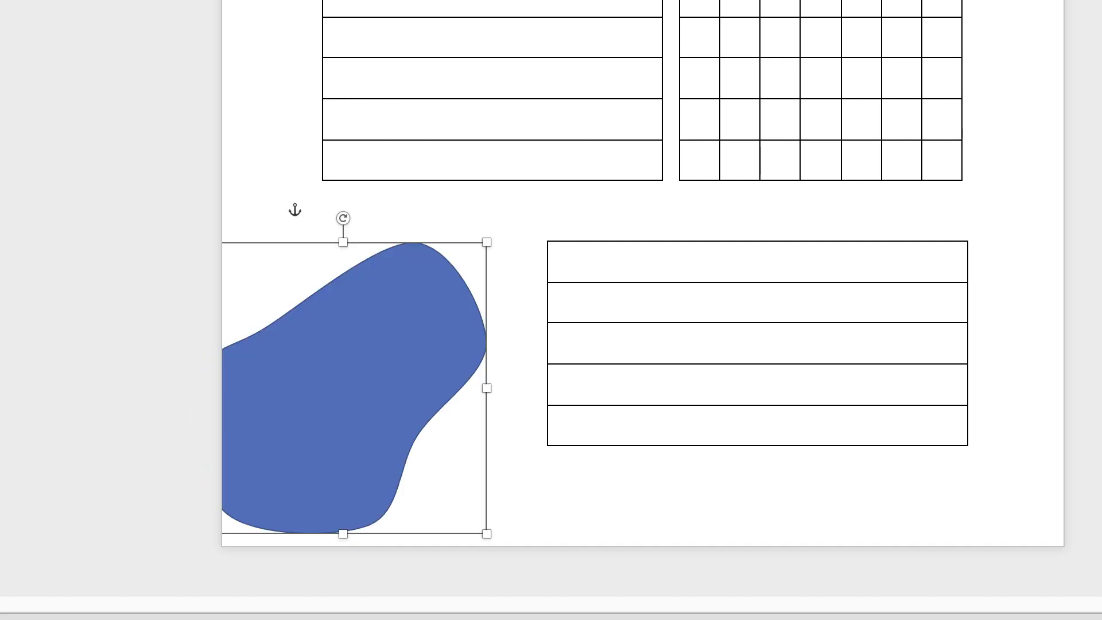
Step: Tilt and resize the blue blob to about 8.7 cm and tuck it into the bottom-left corner
{"action": "left_click_drag", "start_coordinate": [361, 398], "coordinate": [422, 362]}
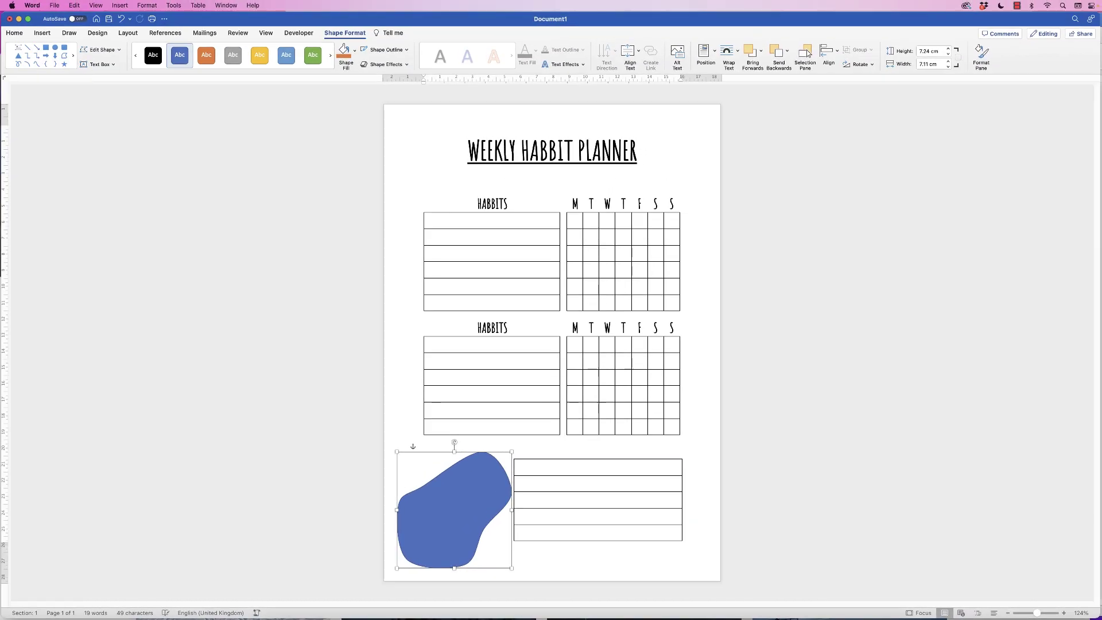
{"action": "left_click_drag", "start_coordinate": [454, 442], "coordinate": [478, 573]}
{"action": "left_click_drag", "start_coordinate": [487, 435], "coordinate": [503, 400]}
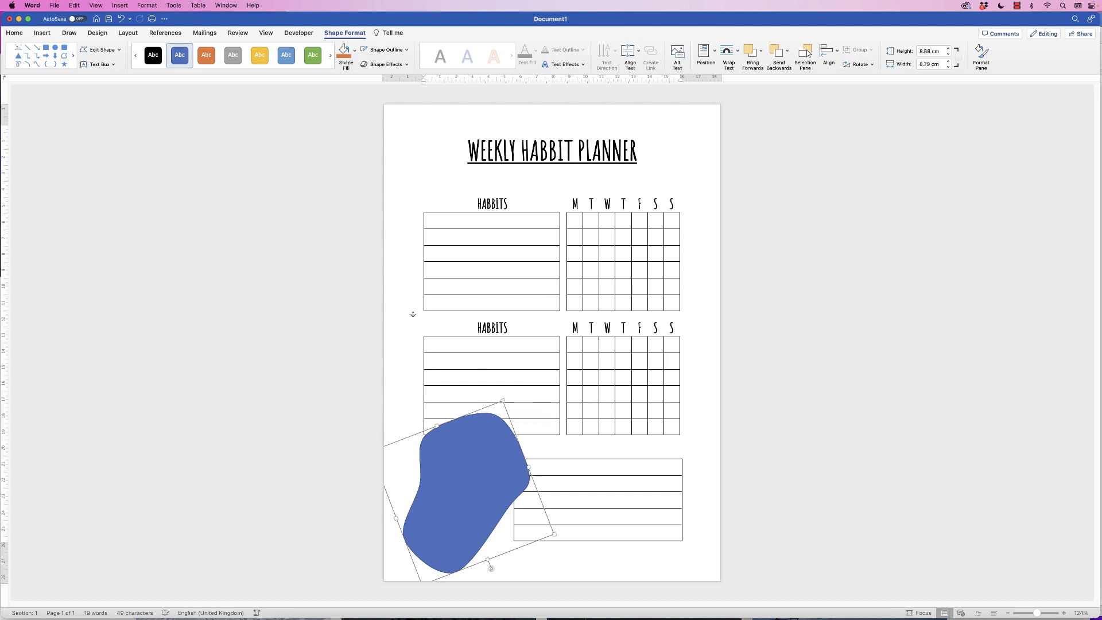
{"action": "left_click_drag", "start_coordinate": [488, 559], "coordinate": [476, 528]}
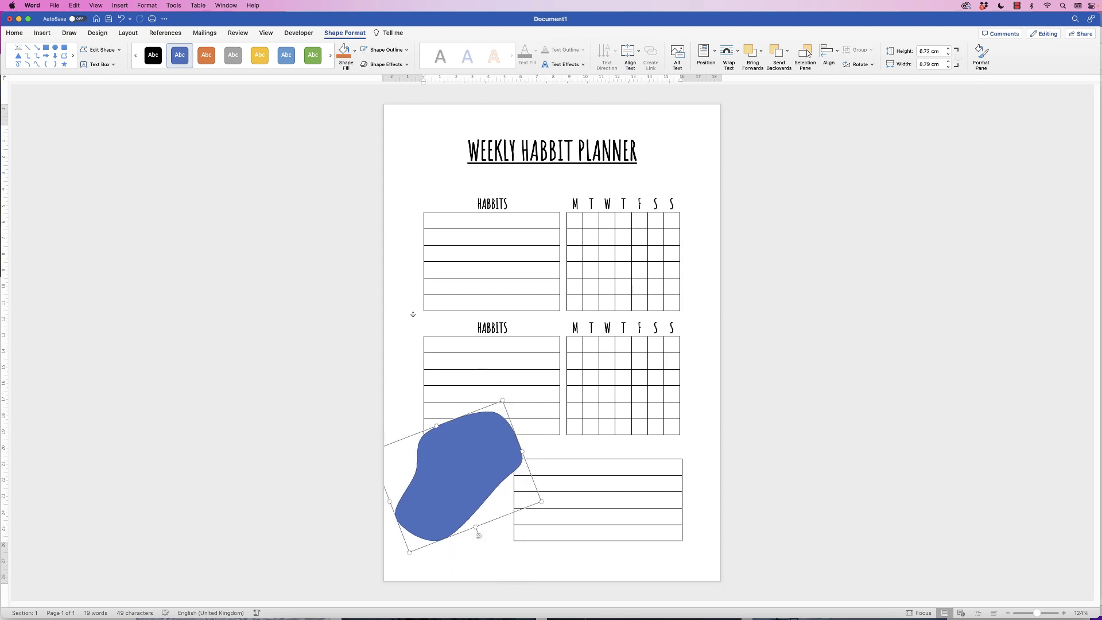
{"action": "left_click_drag", "start_coordinate": [476, 478], "coordinate": [454, 541]}
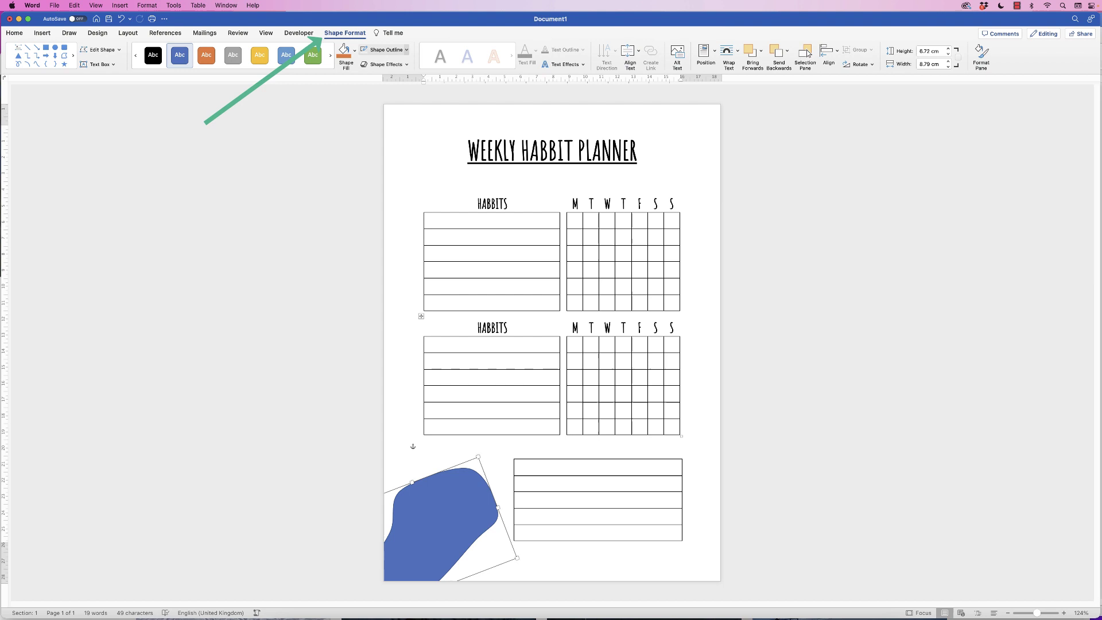
Step: Set the blob to No Outline and give it a custom dusky pink fill from More Fill Colours
{"action": "left_click", "coordinate": [406, 50]}
{"action": "left_click", "coordinate": [404, 66]}
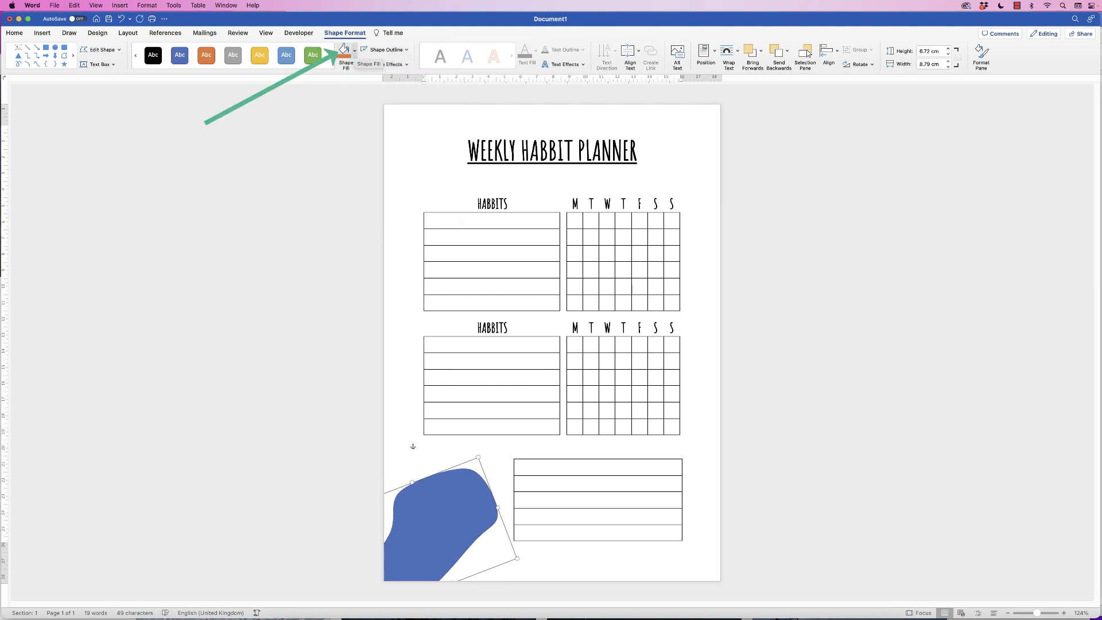
{"action": "left_click", "coordinate": [355, 50]}
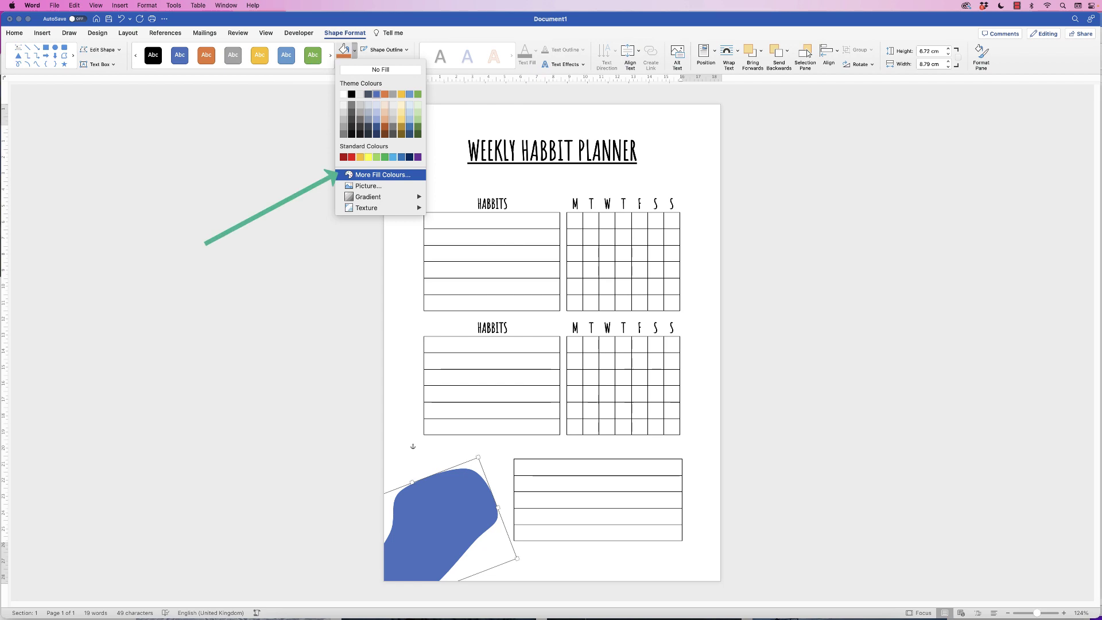
{"action": "left_click", "coordinate": [380, 175]}
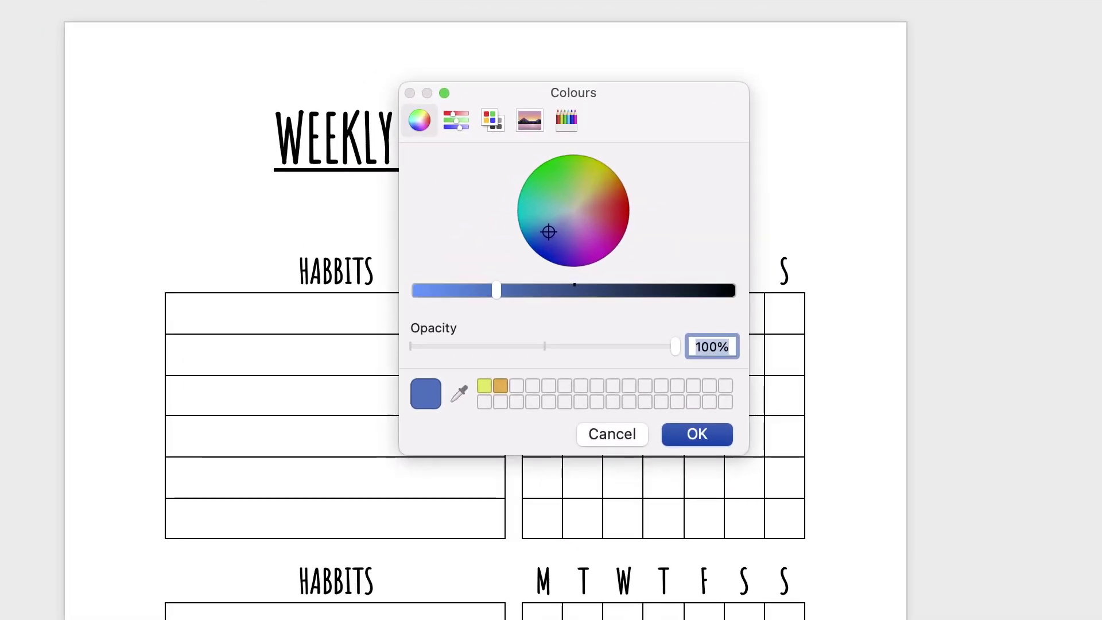
{"action": "left_click_drag", "start_coordinate": [578, 188], "coordinate": [582, 186]}
{"action": "left_click_drag", "start_coordinate": [558, 227], "coordinate": [590, 214]}
{"action": "left_click", "coordinate": [485, 290]}
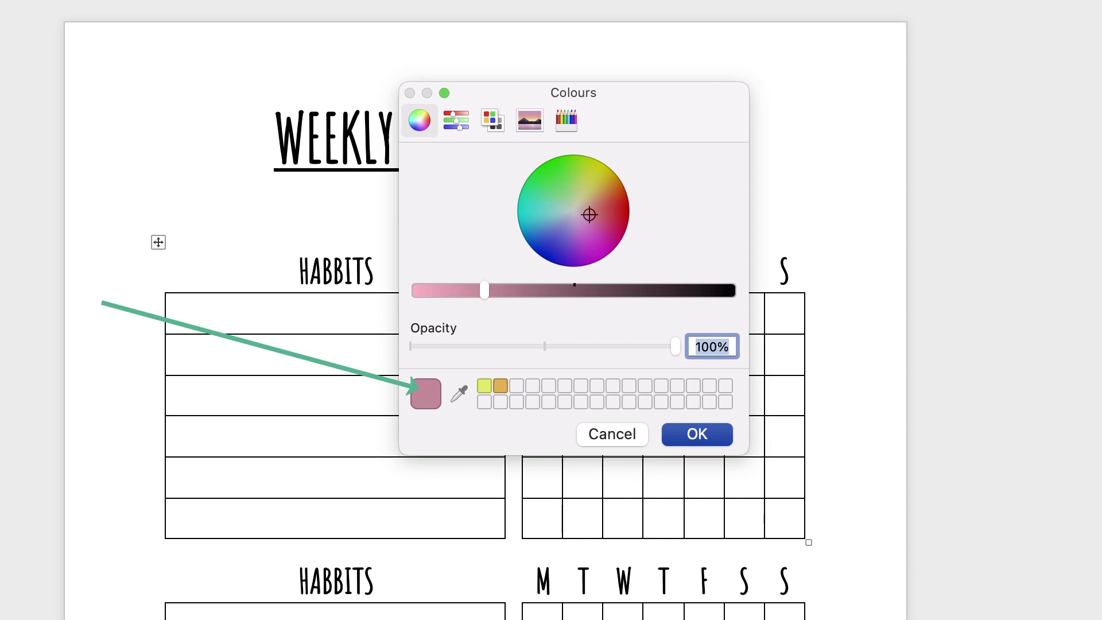
{"action": "mouse_move", "coordinate": [590, 214]}
{"action": "left_mouse_down"}
{"action": "mouse_move", "coordinate": [608, 196]}
{"action": "mouse_move", "coordinate": [556, 177]}
{"action": "mouse_move", "coordinate": [556, 241]}
{"action": "mouse_move", "coordinate": [586, 240]}
{"action": "mouse_move", "coordinate": [587, 213]}
{"action": "left_mouse_up"}
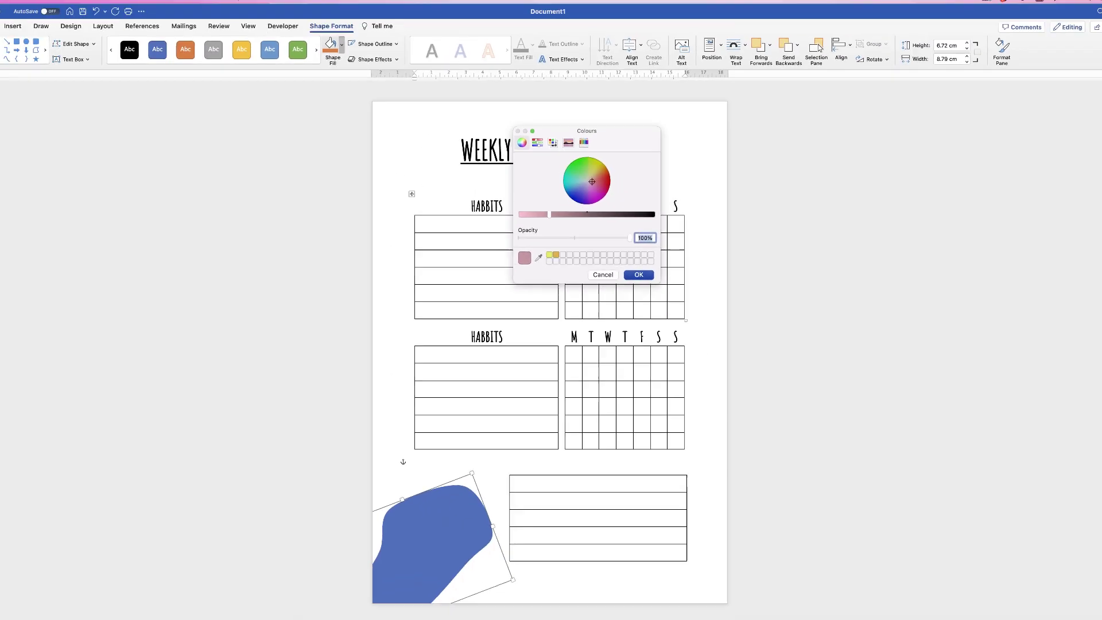
{"action": "left_click", "coordinate": [698, 435]}
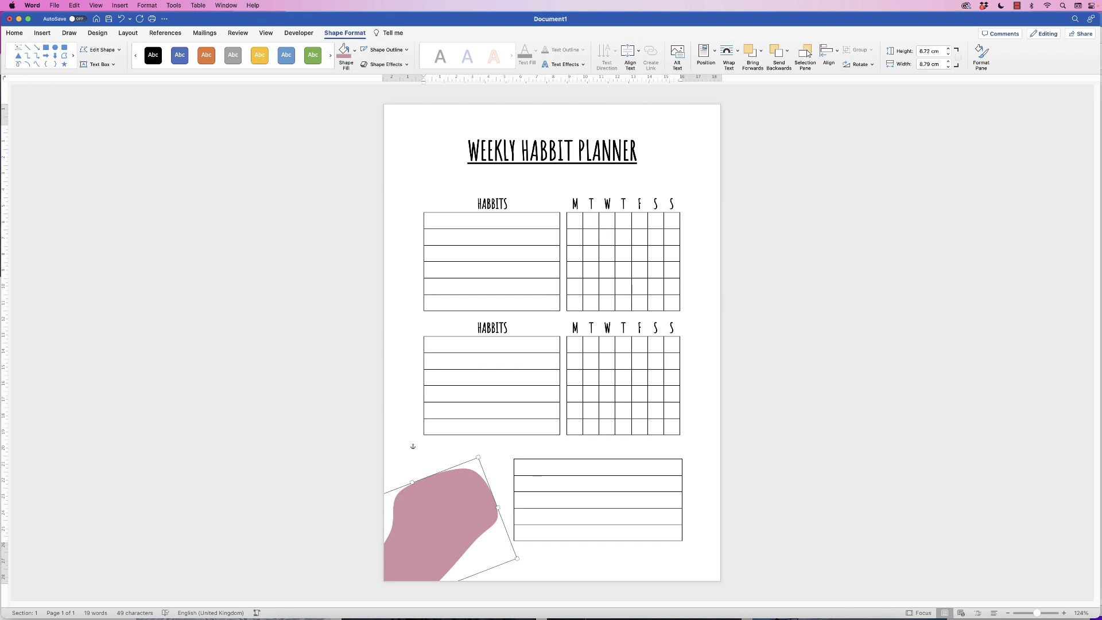
Step: Copy the pink blob over the top weekday grid and drag its edit points into a new outline
{"action": "left_click_drag", "start_coordinate": [454, 523], "coordinate": [657, 216]}
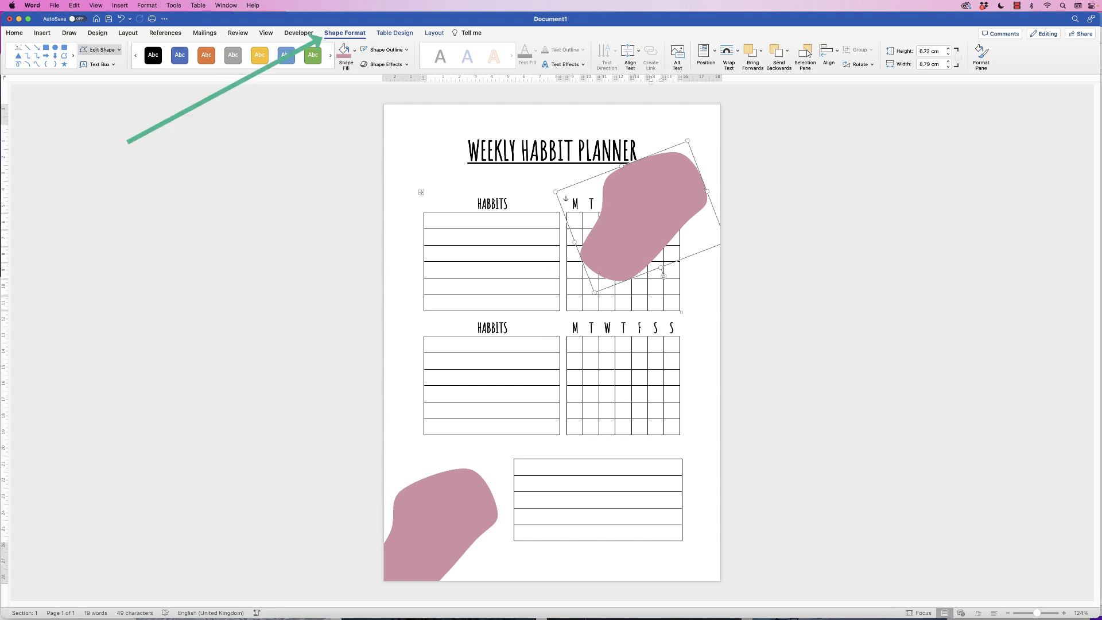
{"action": "left_click", "coordinate": [103, 50]}
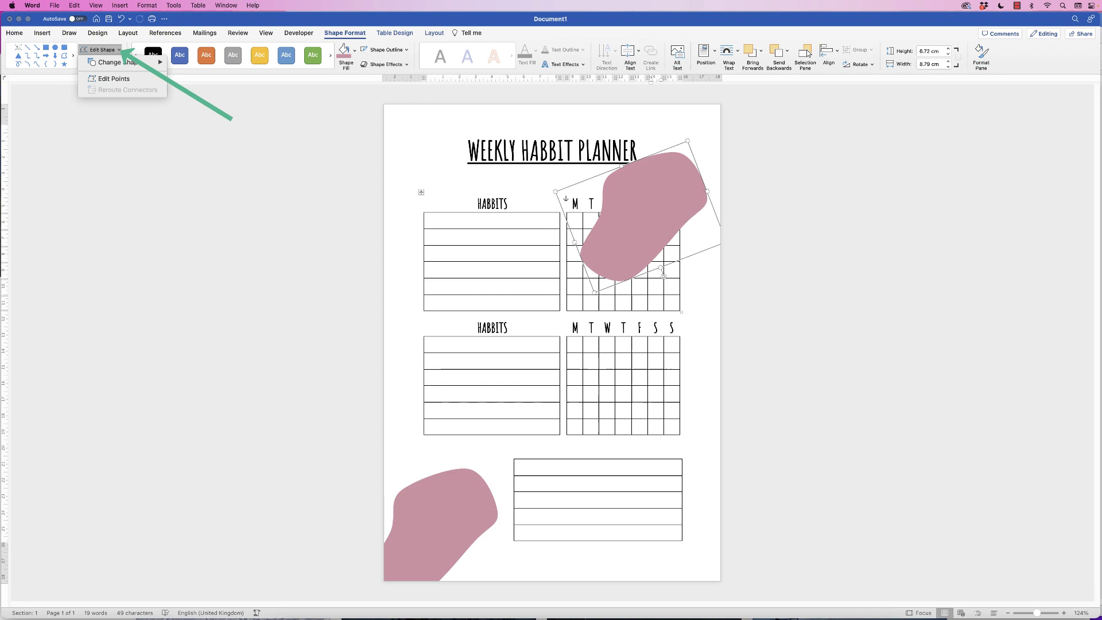
{"action": "left_click", "coordinate": [113, 79]}
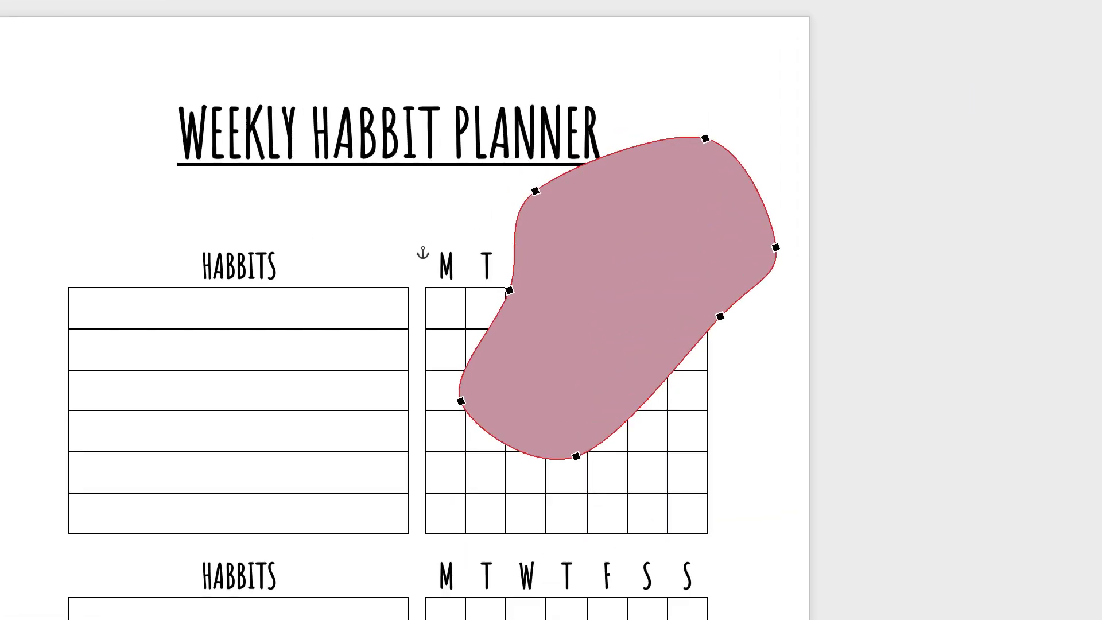
{"action": "mouse_move", "coordinate": [706, 138]}
{"action": "left_mouse_down"}
{"action": "mouse_move", "coordinate": [723, 94]}
{"action": "mouse_move", "coordinate": [716, 120]}
{"action": "left_mouse_up"}
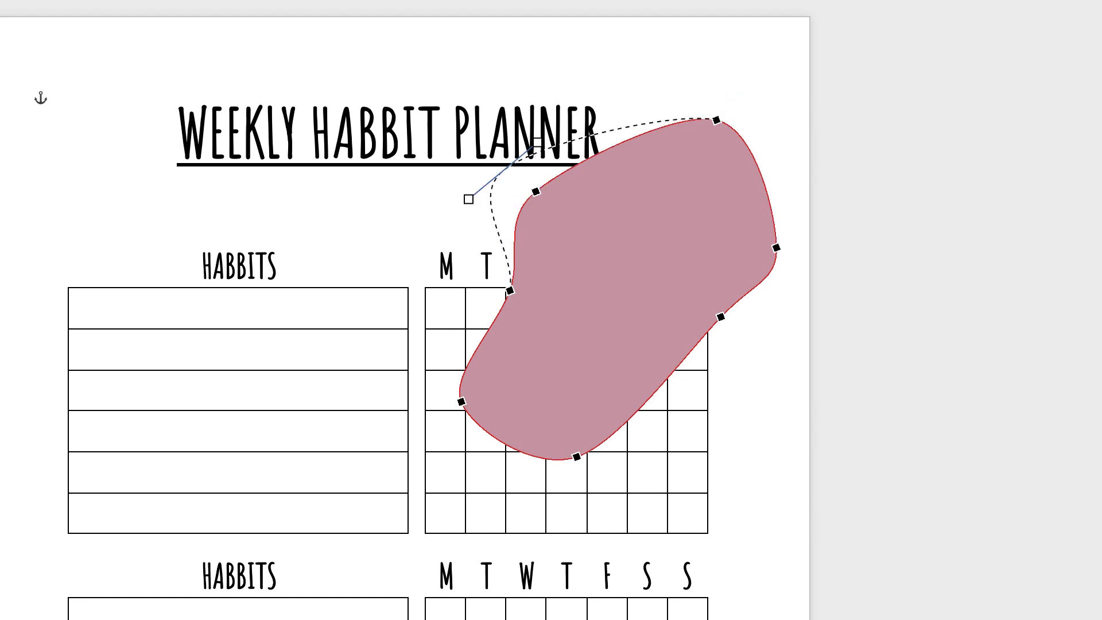
{"action": "left_click_drag", "start_coordinate": [504, 170], "coordinate": [521, 170]}
{"action": "left_click_drag", "start_coordinate": [511, 290], "coordinate": [511, 337]}
{"action": "left_click_drag", "start_coordinate": [461, 401], "coordinate": [486, 465]}
{"action": "left_click_drag", "start_coordinate": [577, 457], "coordinate": [648, 465]}
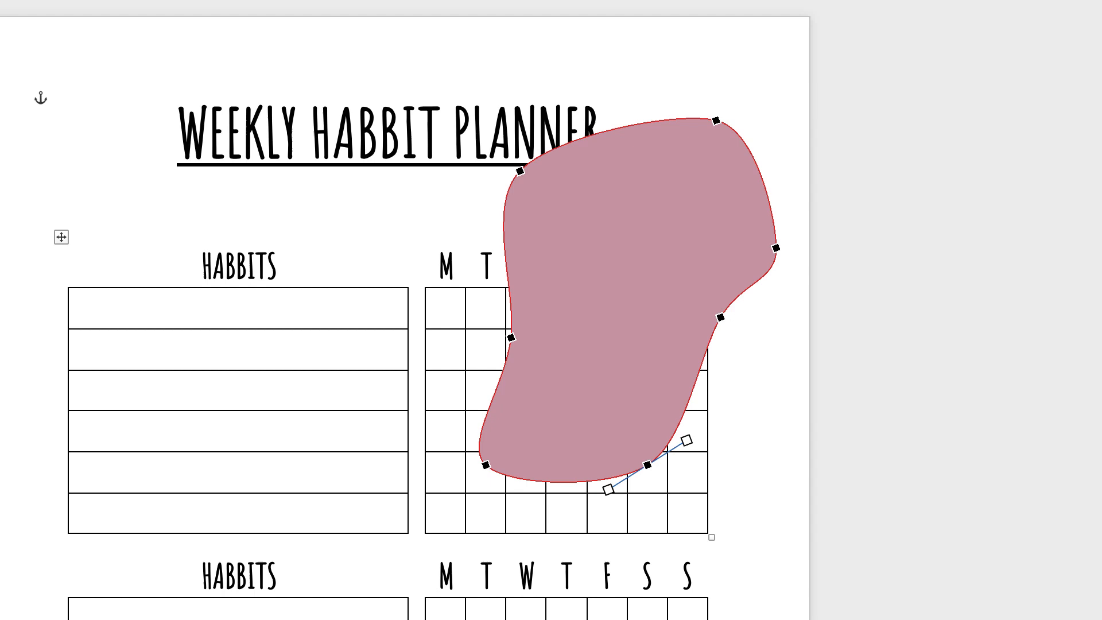
Step: Refine the copy's bottom, right, top and left points, then park it in the top-right corner
{"action": "key", "text": "Delete"}
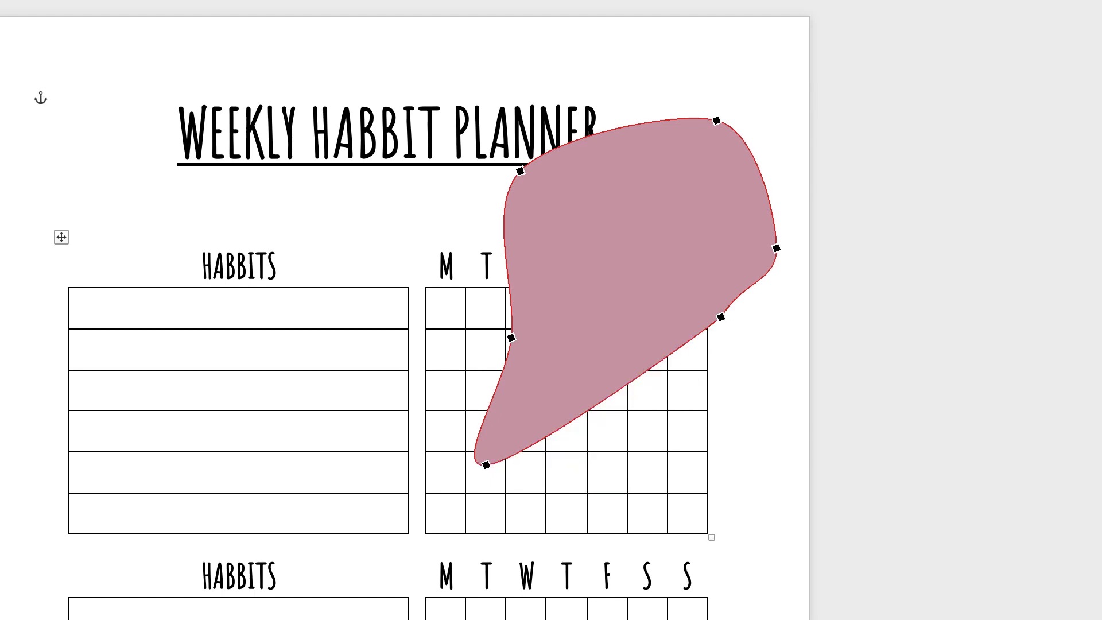
{"action": "key", "text": "ctrl+z"}
{"action": "left_click_drag", "start_coordinate": [647, 465], "coordinate": [639, 426]}
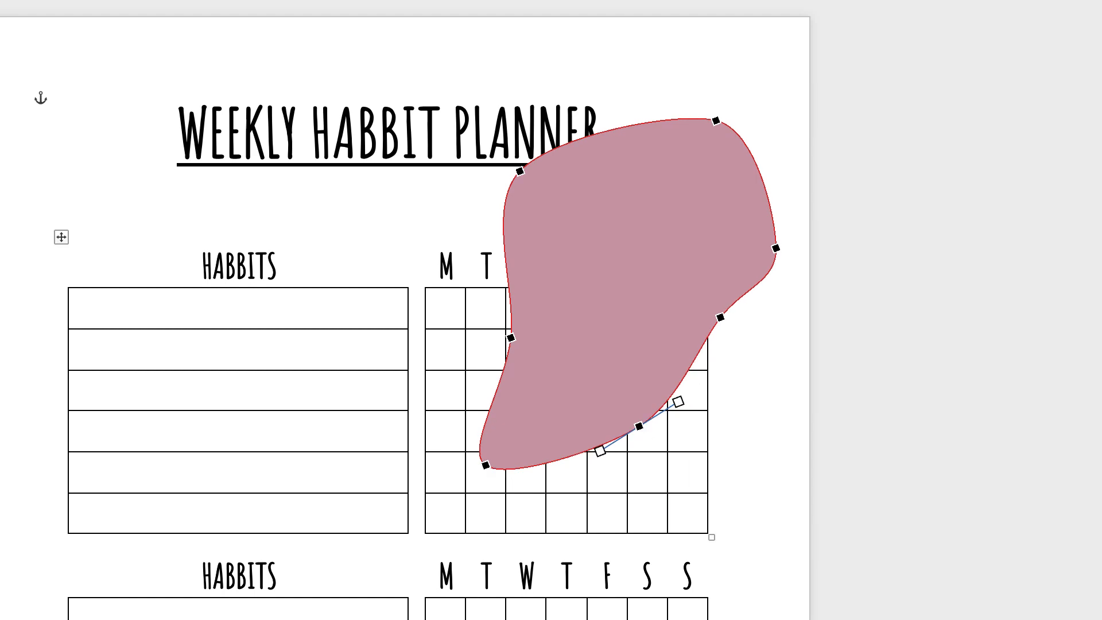
{"action": "left_click_drag", "start_coordinate": [777, 248], "coordinate": [723, 221]}
{"action": "left_click_drag", "start_coordinate": [720, 318], "coordinate": [759, 362]}
{"action": "left_click_drag", "start_coordinate": [716, 120], "coordinate": [733, 55]}
{"action": "left_click", "coordinate": [511, 338]}
{"action": "left_click_drag", "start_coordinate": [511, 337], "coordinate": [461, 375]}
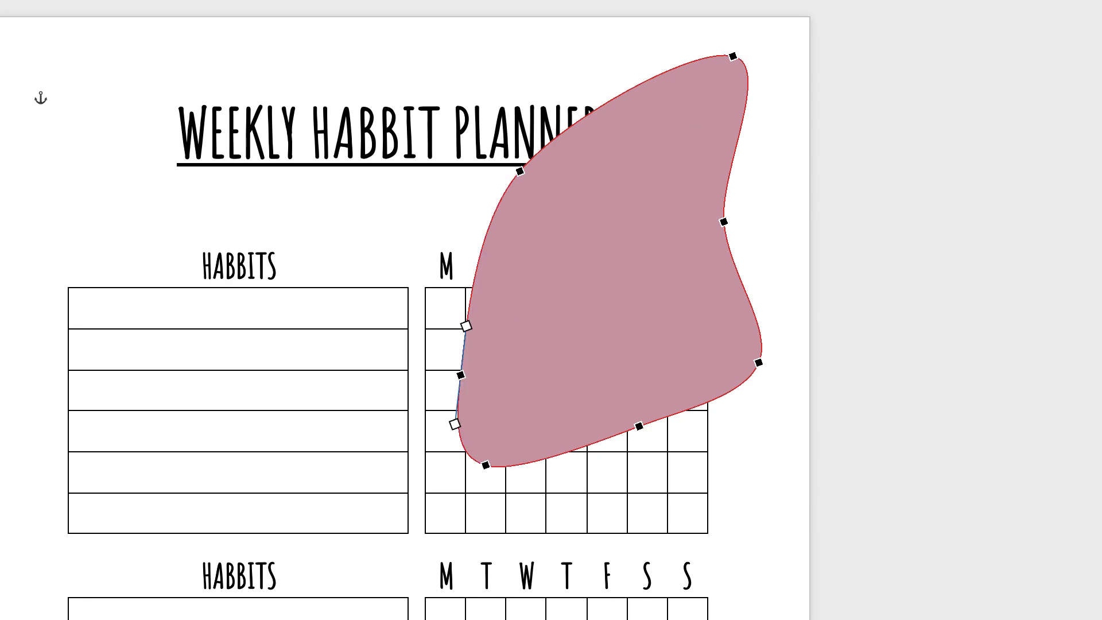
{"action": "left_click", "coordinate": [551, 368]}
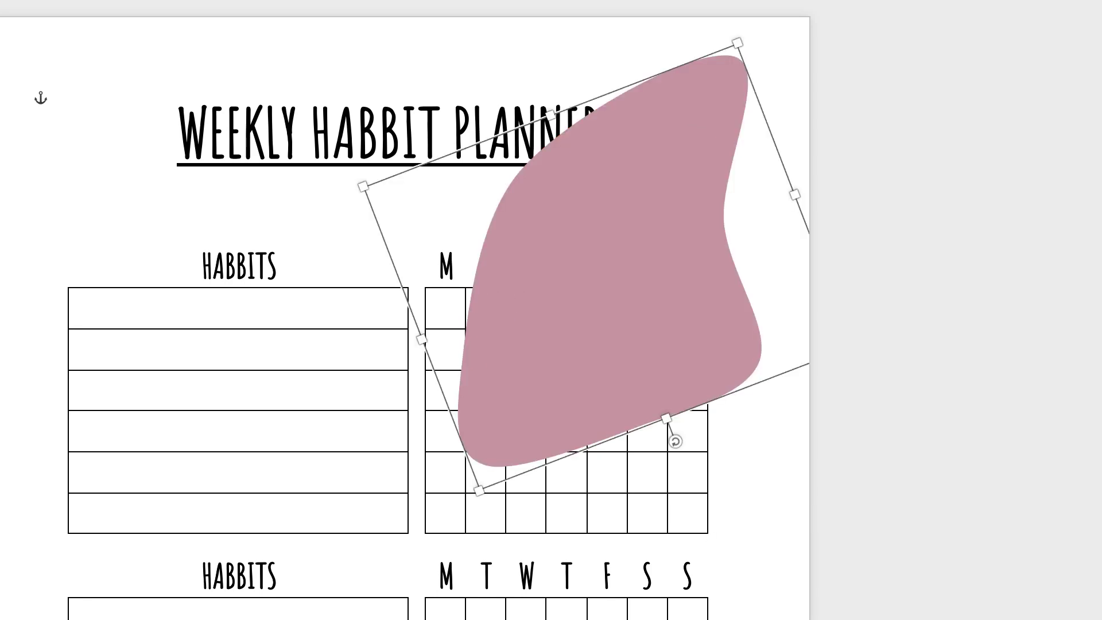
{"action": "left_click_drag", "start_coordinate": [552, 368], "coordinate": [597, 173]}
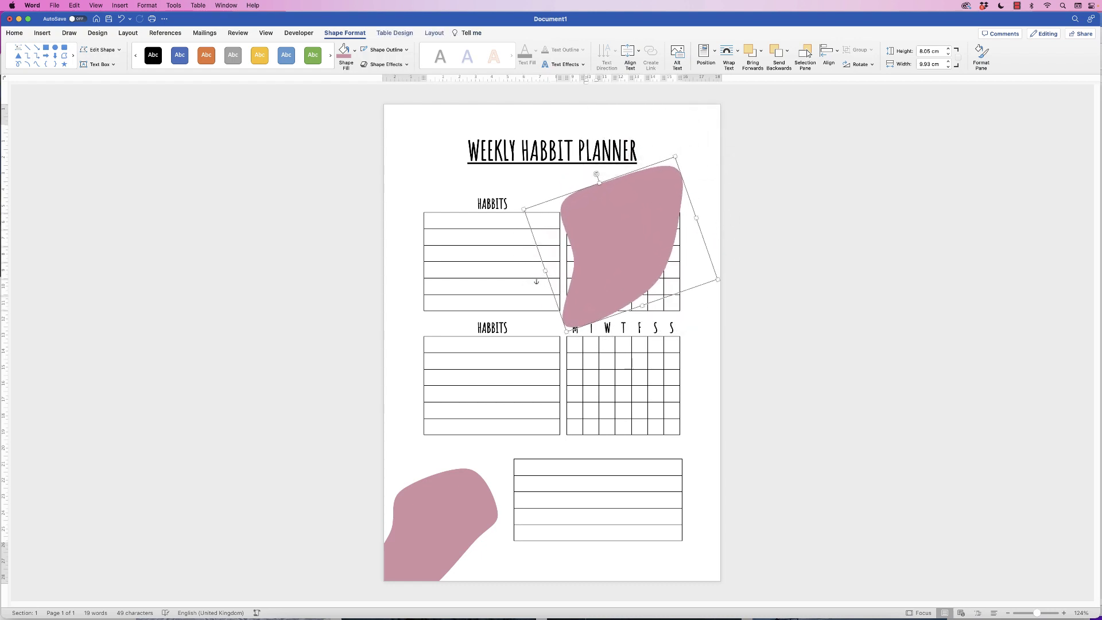
{"action": "left_click_drag", "start_coordinate": [623, 246], "coordinate": [708, 113]}
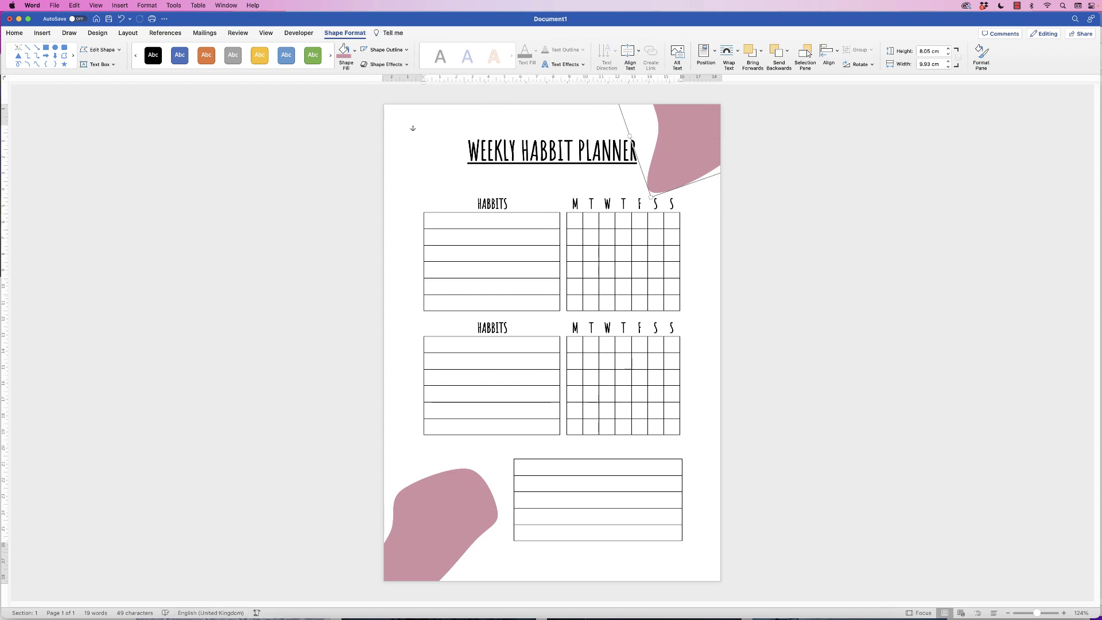
Step: Search Pixabay for 'LEAVES FOLIAGE', limited to black-and-white illustrations
{"action": "left_click", "coordinate": [310, 619]}
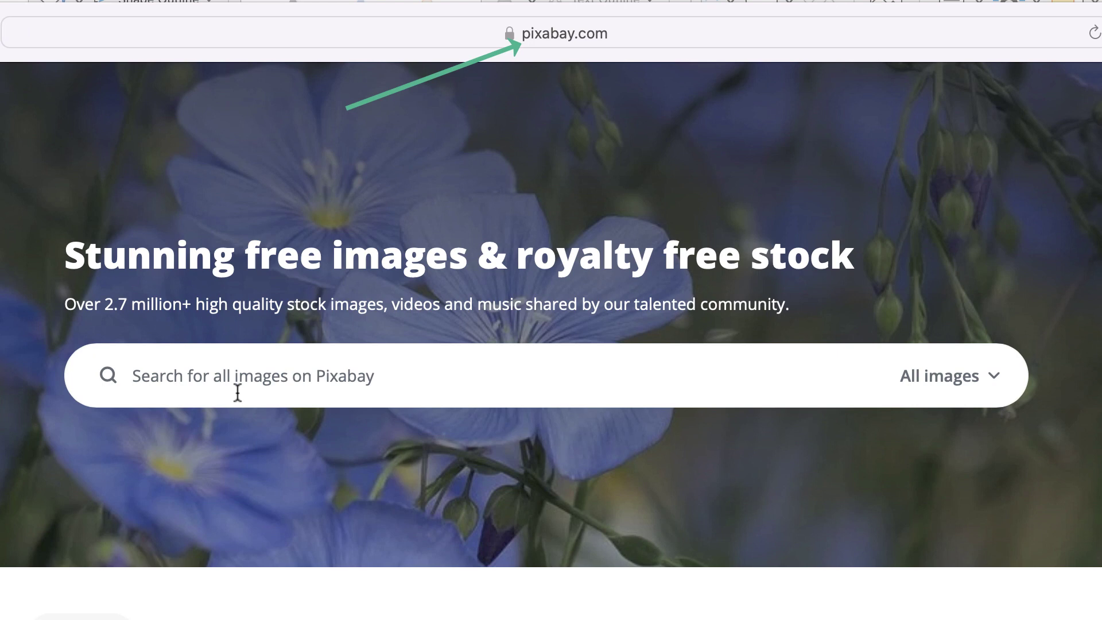
{"action": "left_click", "coordinate": [227, 373]}
{"action": "type", "text": "LEA"}
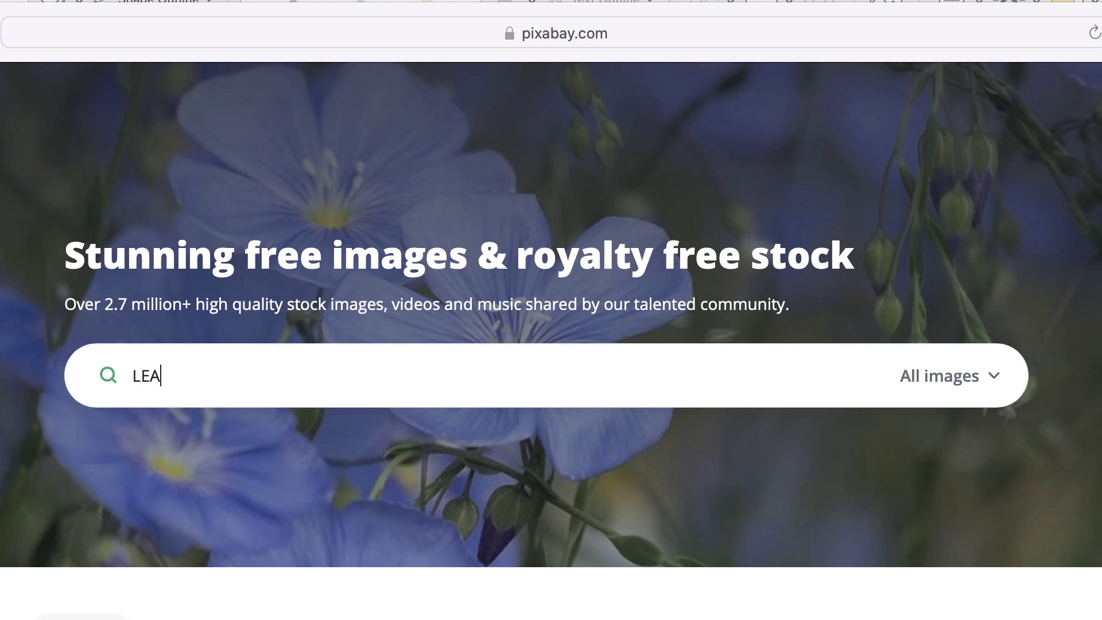
{"action": "type", "text": "VES FOLIAGE"}
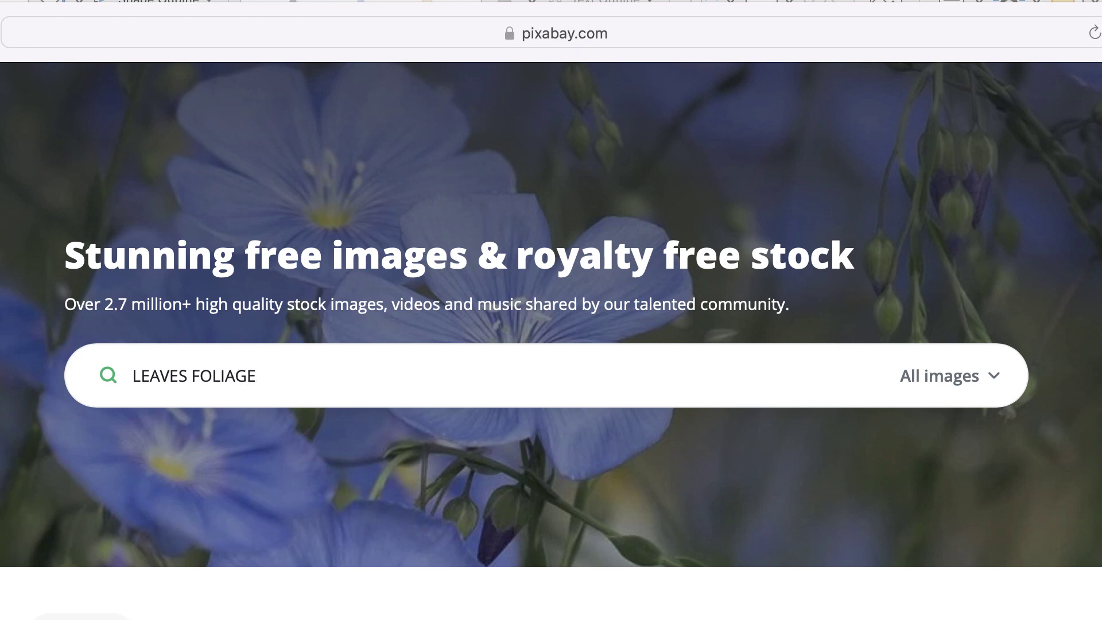
{"action": "left_click", "coordinate": [996, 383]}
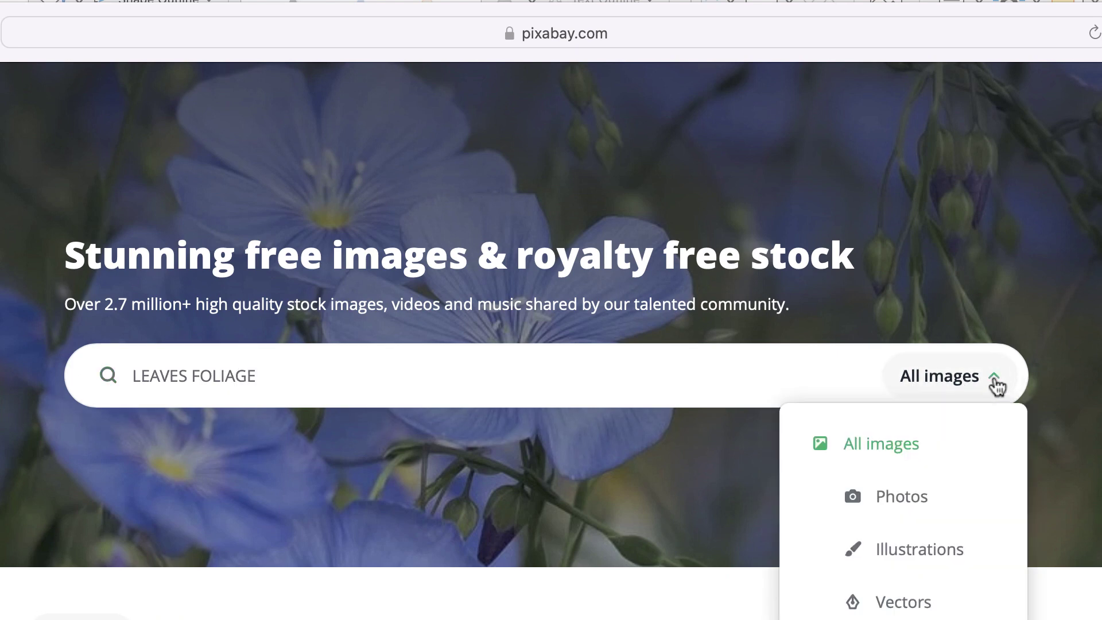
{"action": "left_click", "coordinate": [897, 555]}
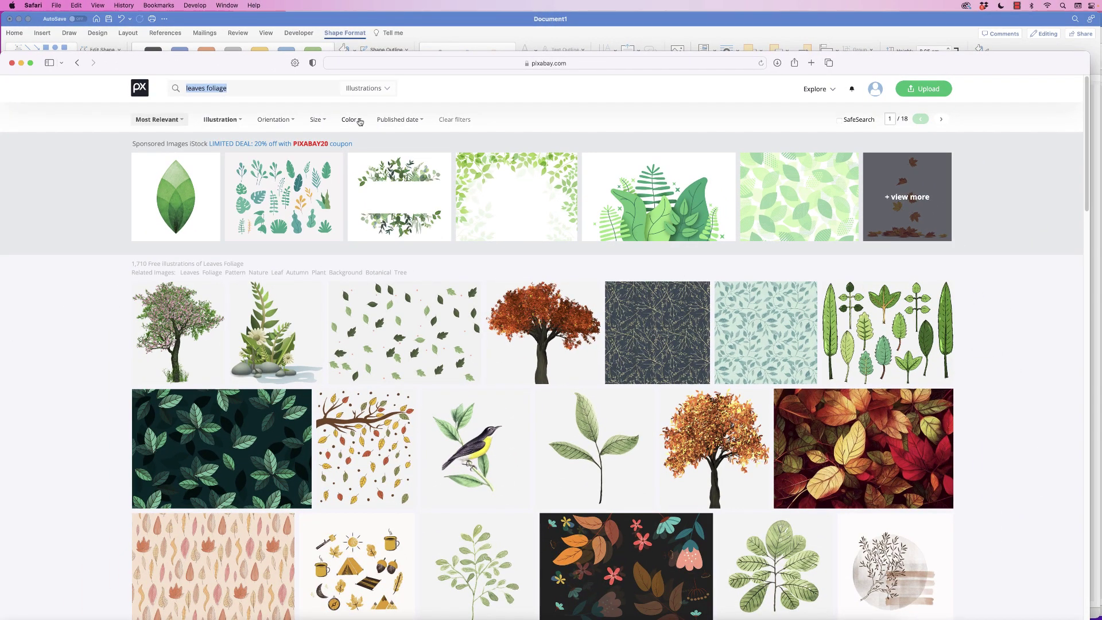
{"action": "left_click", "coordinate": [361, 121]}
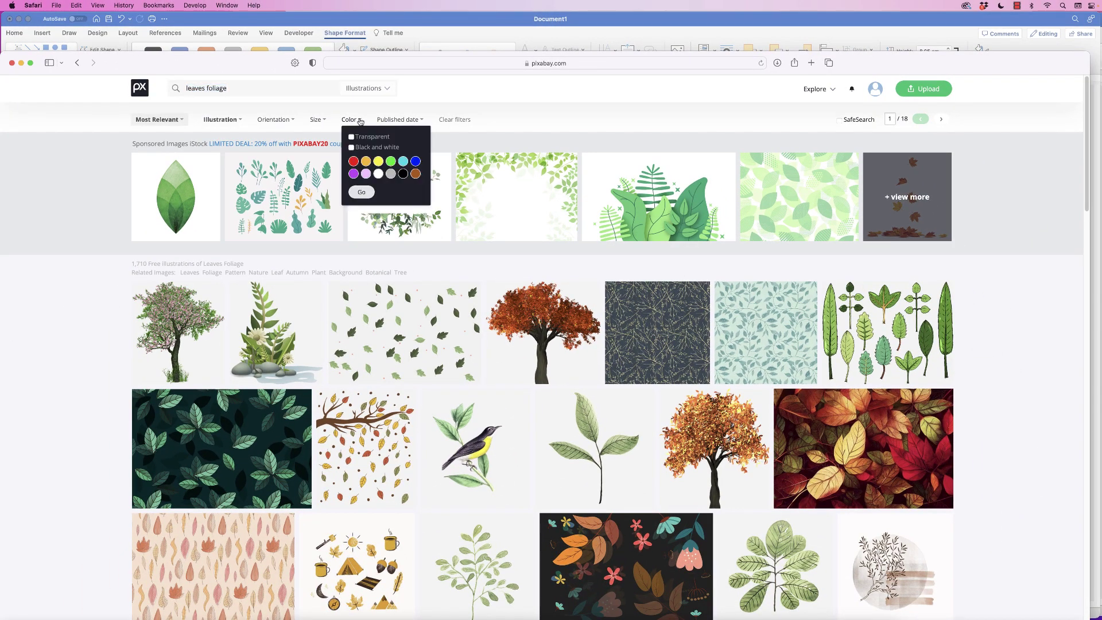
{"action": "left_click", "coordinate": [352, 148]}
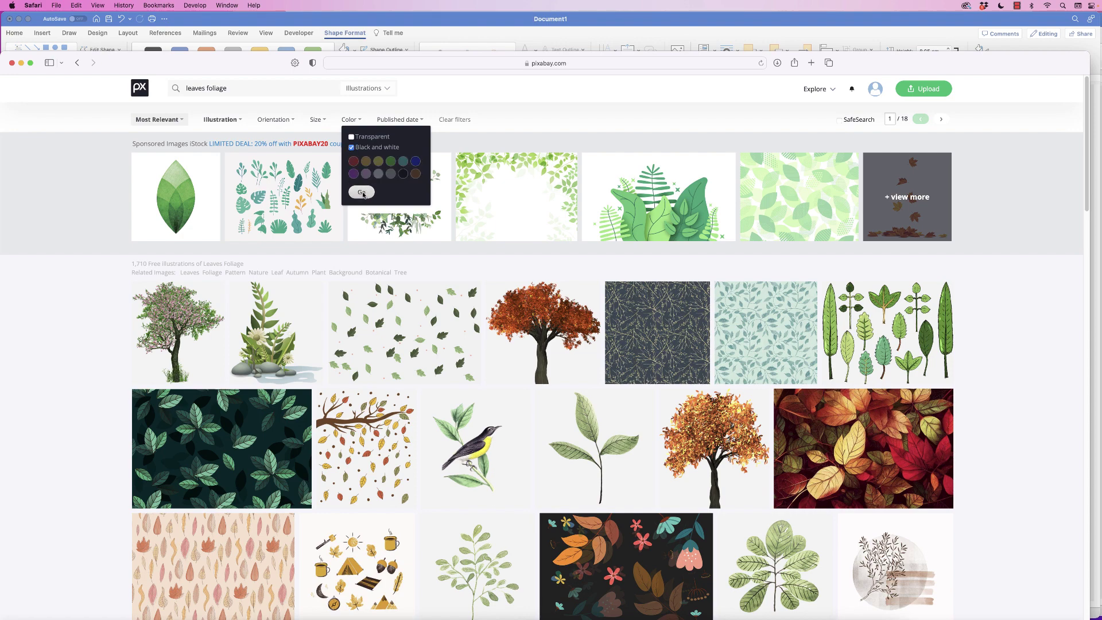
{"action": "left_click", "coordinate": [361, 193]}
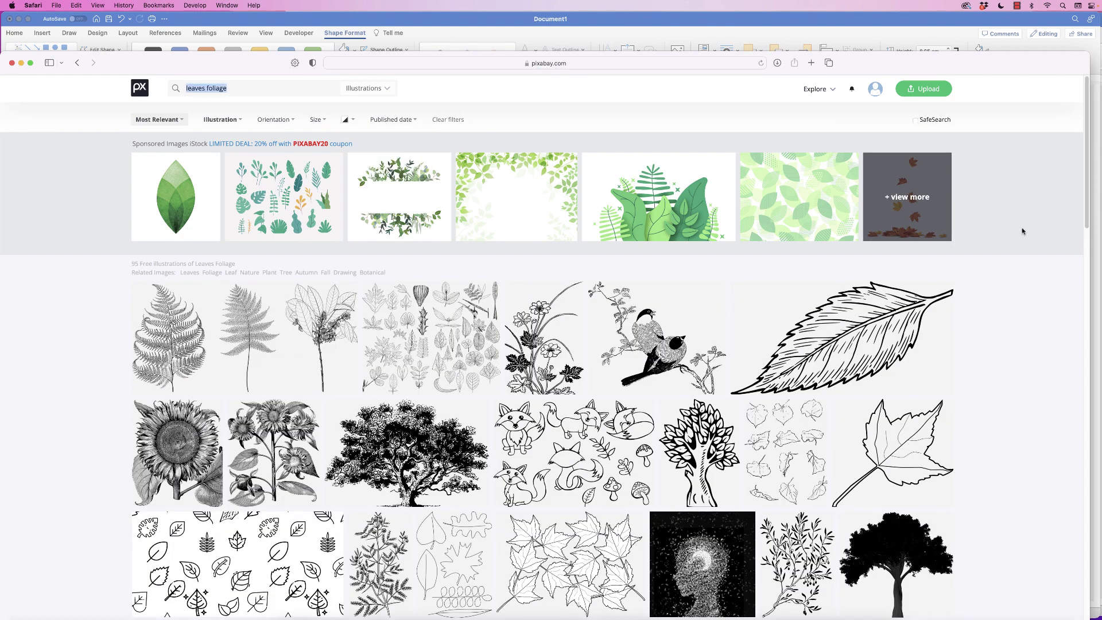
Step: Trim the search to 'leaves' and browse to page 3 of the results
{"action": "left_click_drag", "start_coordinate": [1087, 217], "coordinate": [1036, 512]}
{"action": "key", "text": "BackSpace"}
{"action": "key", "text": "BackSpace"}
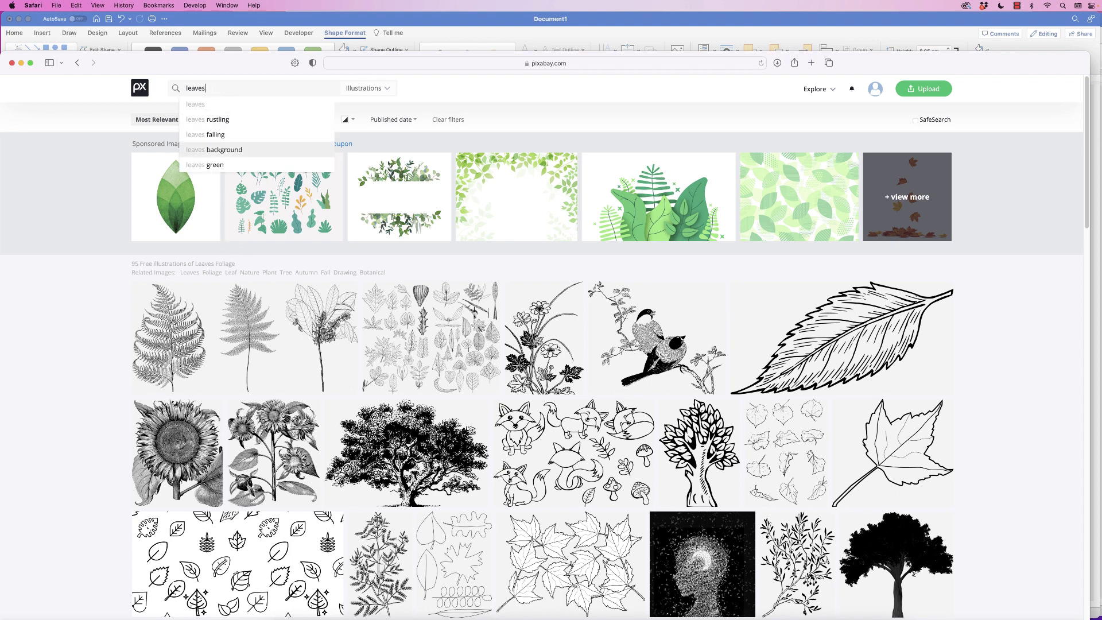
{"action": "key", "text": "Return"}
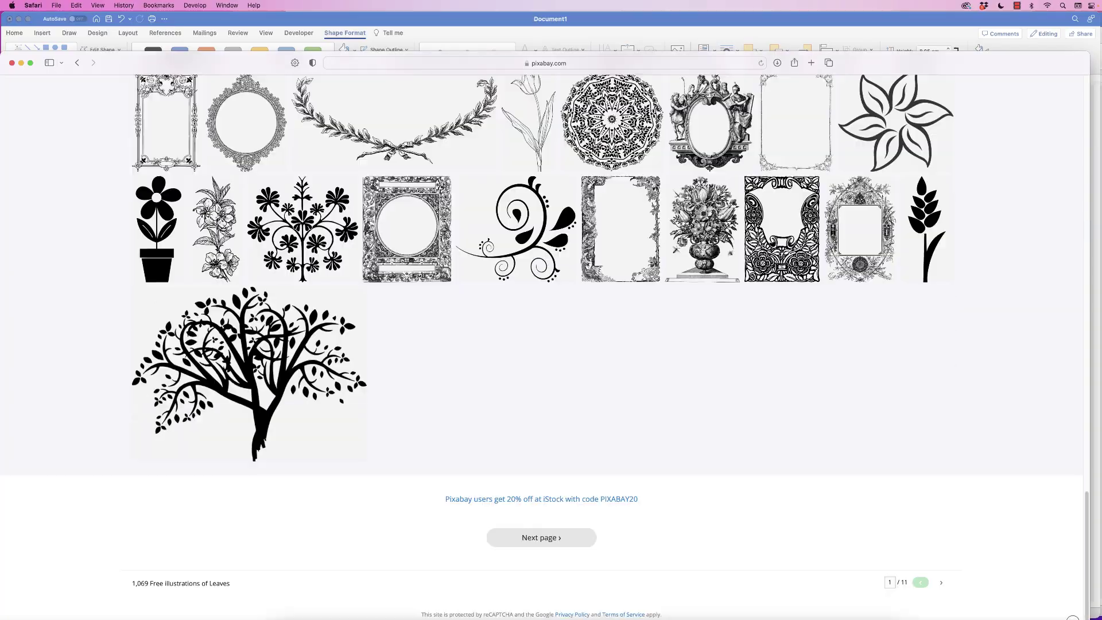
{"action": "left_click", "coordinate": [542, 538]}
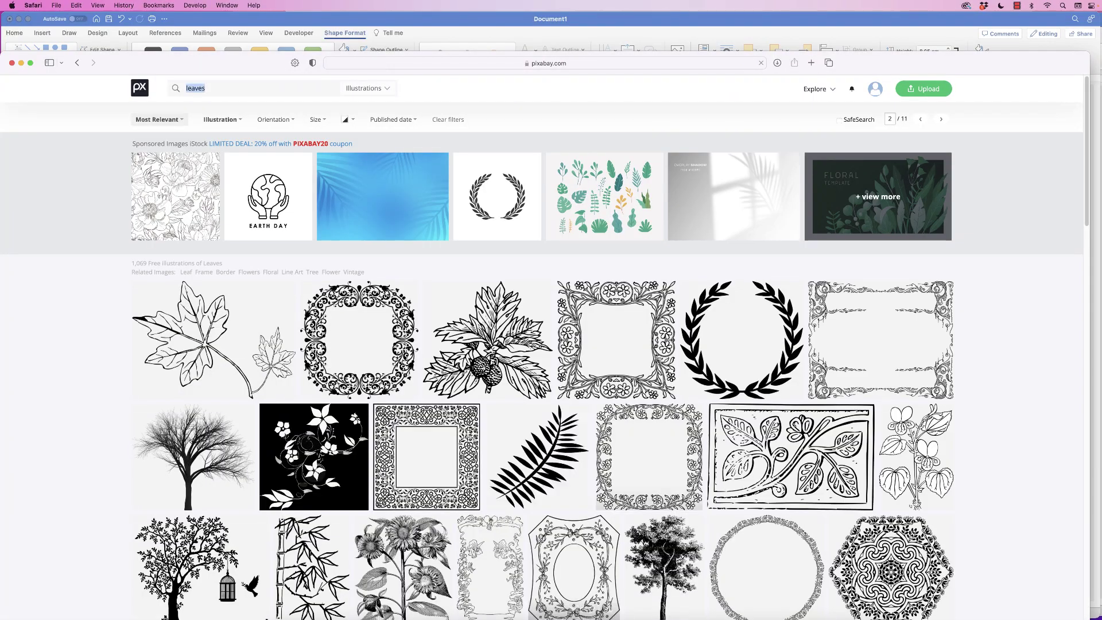
{"action": "scroll", "coordinate": [551, 344], "scroll_direction": "down", "scroll_amount": 20}
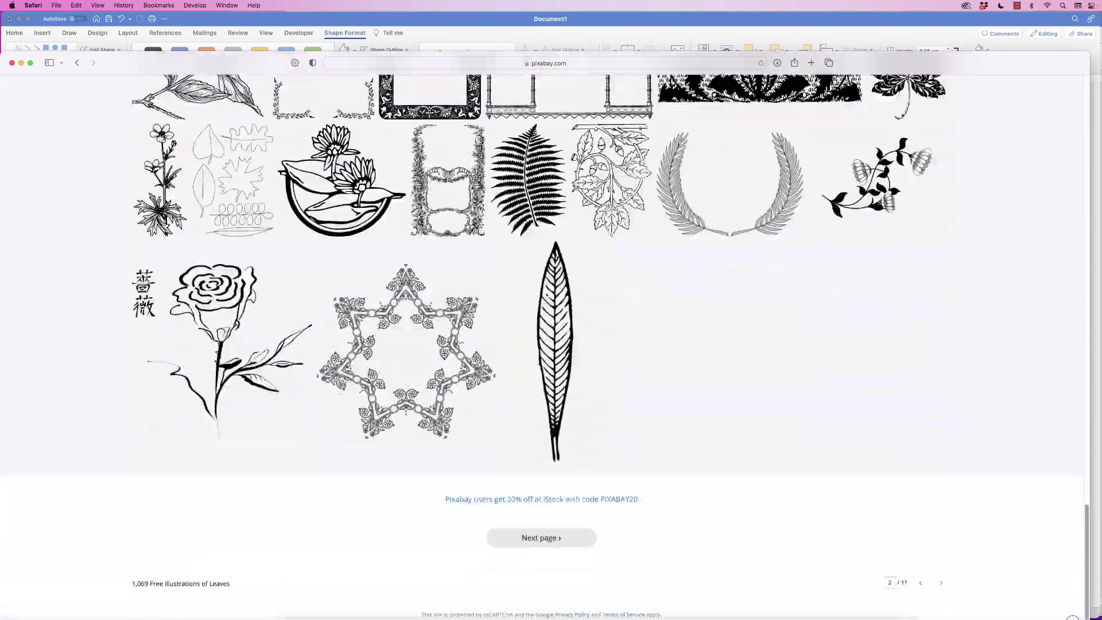
{"action": "left_click", "coordinate": [542, 538]}
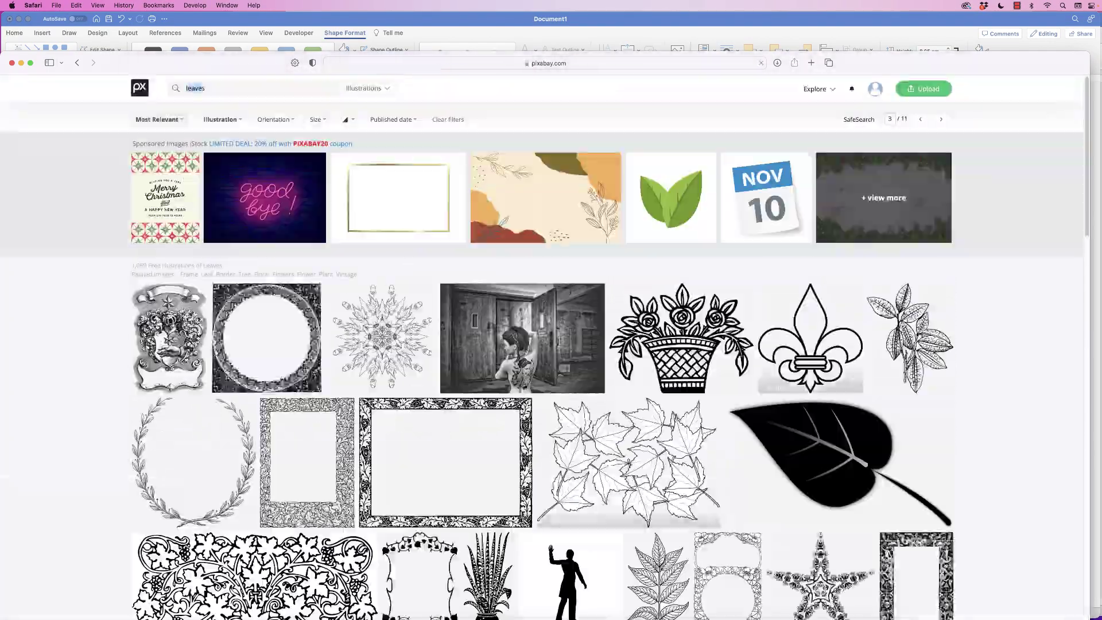
{"action": "scroll", "coordinate": [637, 173], "scroll_direction": "down", "scroll_amount": 15}
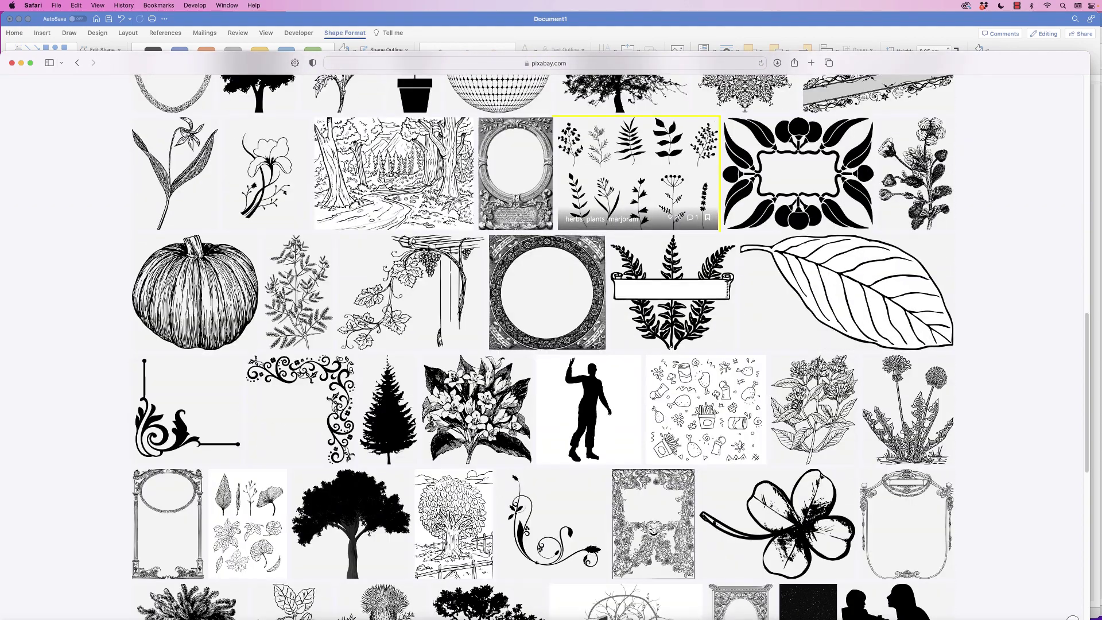
Step: Download the herbs and plants silhouette as a 1920×1350 PNG and return to Word
{"action": "left_click", "coordinate": [636, 172]}
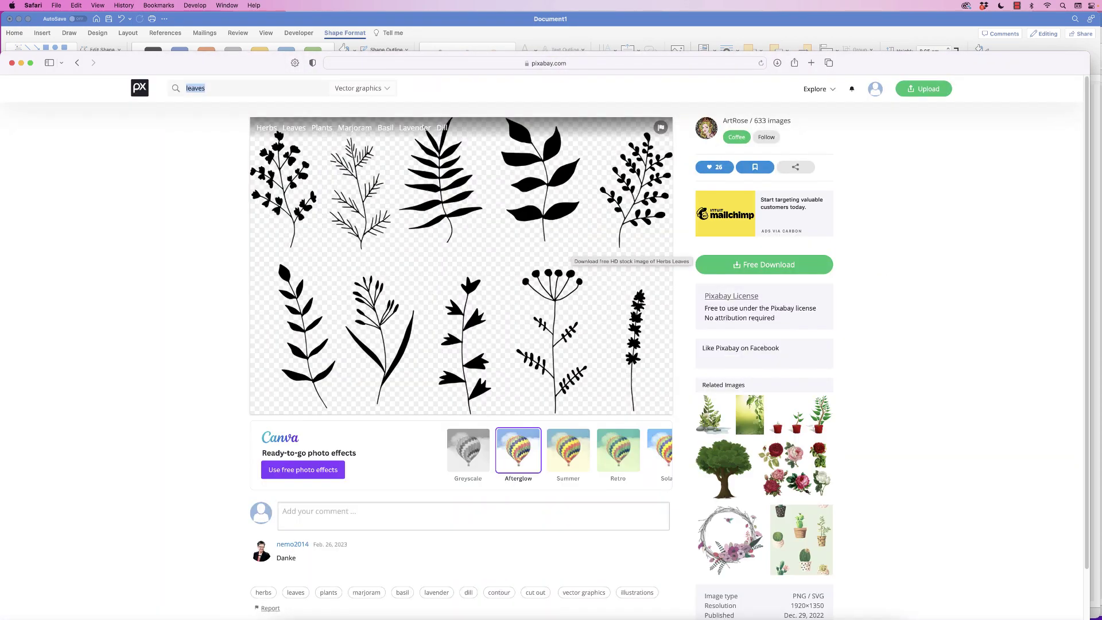
{"action": "left_click", "coordinate": [824, 263]}
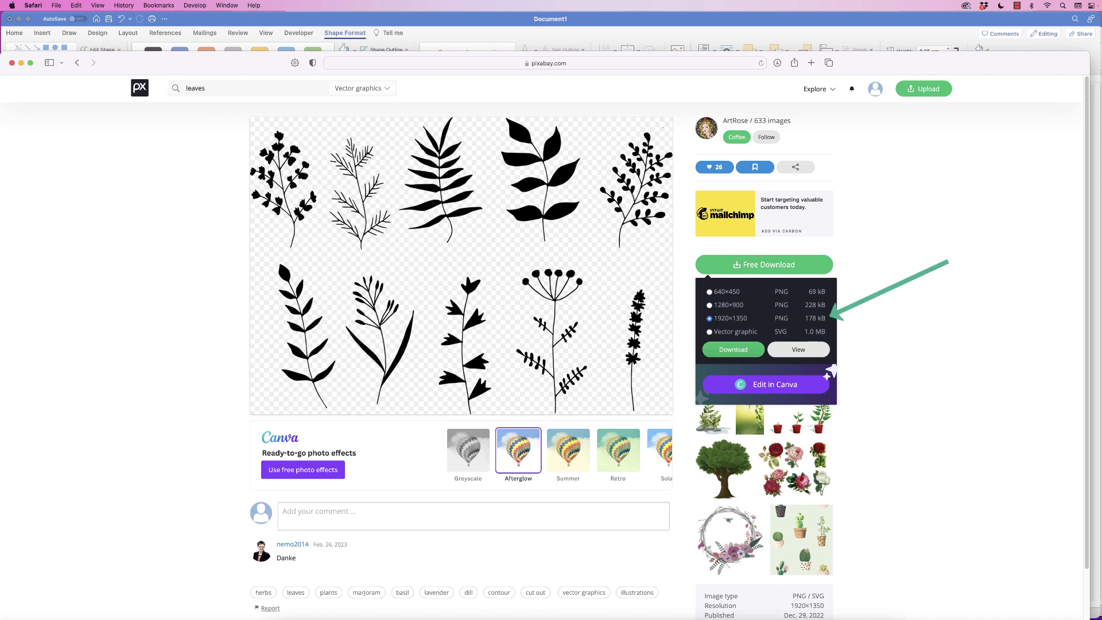
{"action": "left_click", "coordinate": [733, 350]}
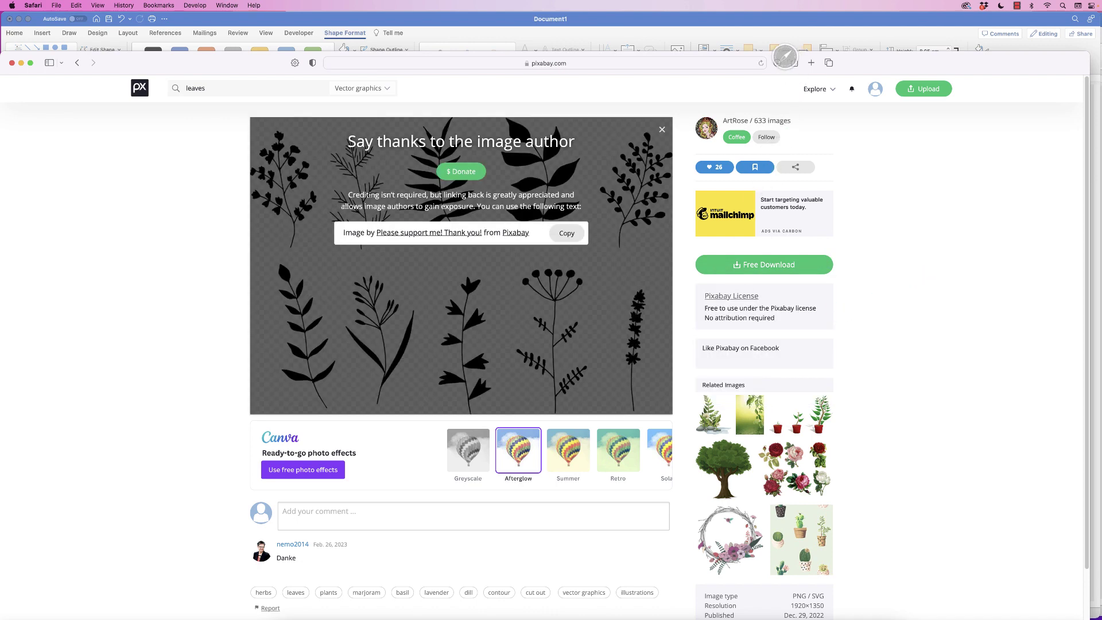
{"action": "left_click", "coordinate": [270, 20]}
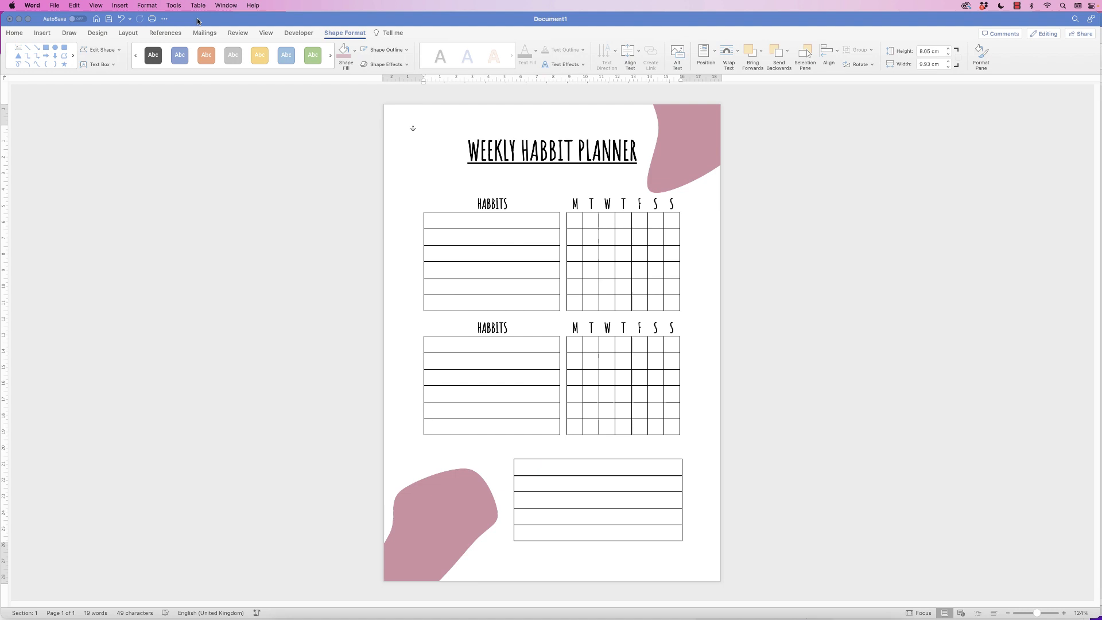
Step: Insert the downloaded herbs silhouette image from a file into the planner
{"action": "left_click", "coordinate": [43, 33]}
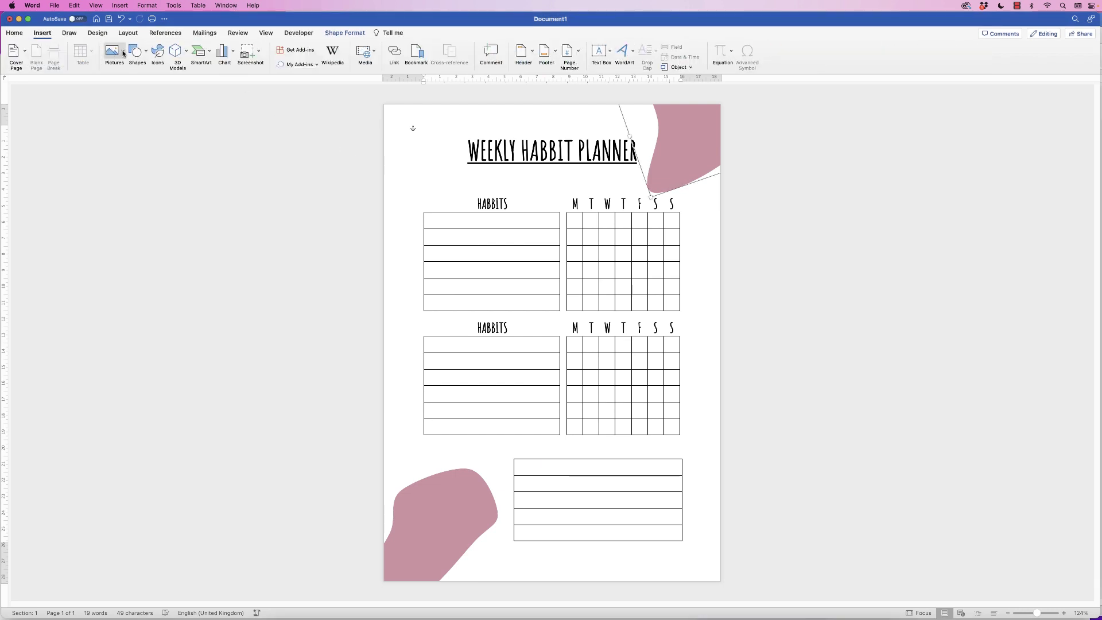
{"action": "left_click", "coordinate": [123, 54]}
{"action": "left_click", "coordinate": [134, 78]}
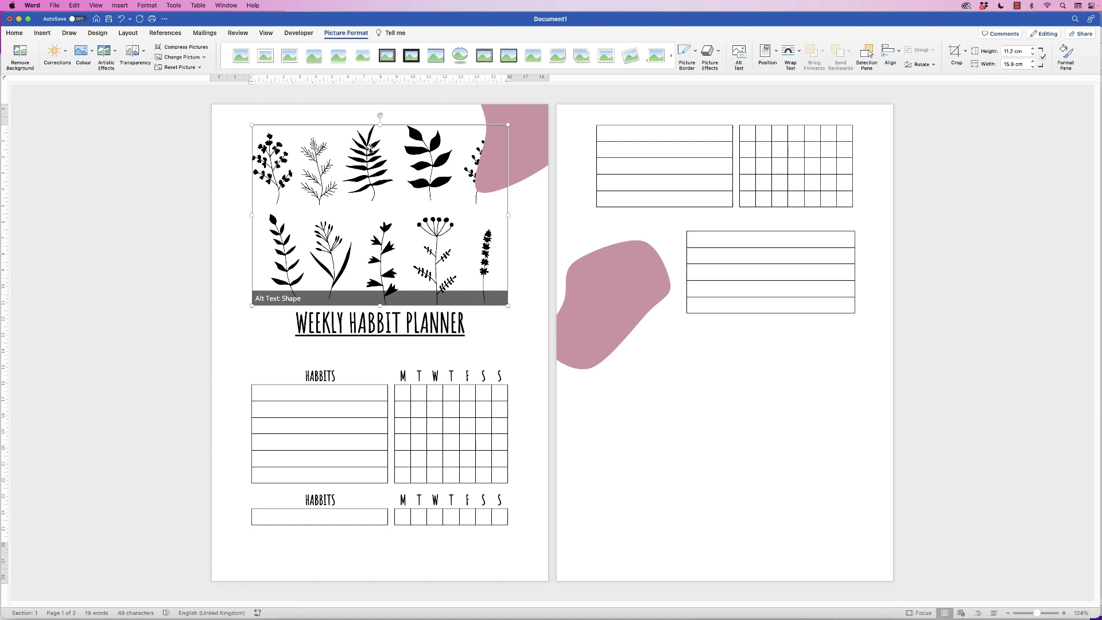
Step: Set the herbs picture's text wrapping to In Front of Text
{"action": "right_click", "coordinate": [370, 167]}
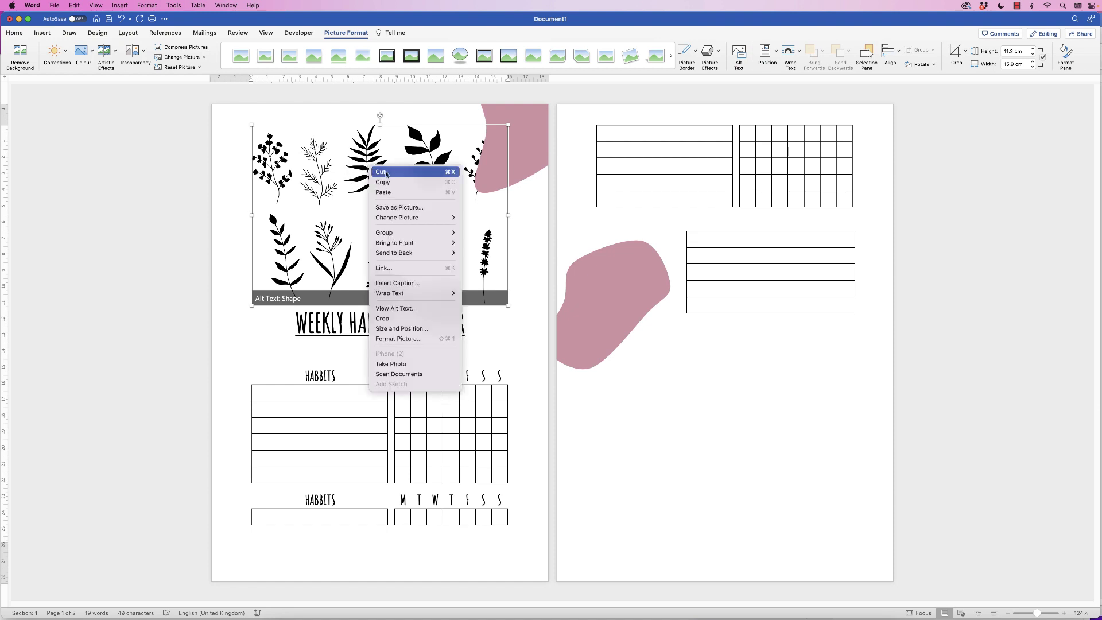
{"action": "mouse_move", "coordinate": [436, 294]}
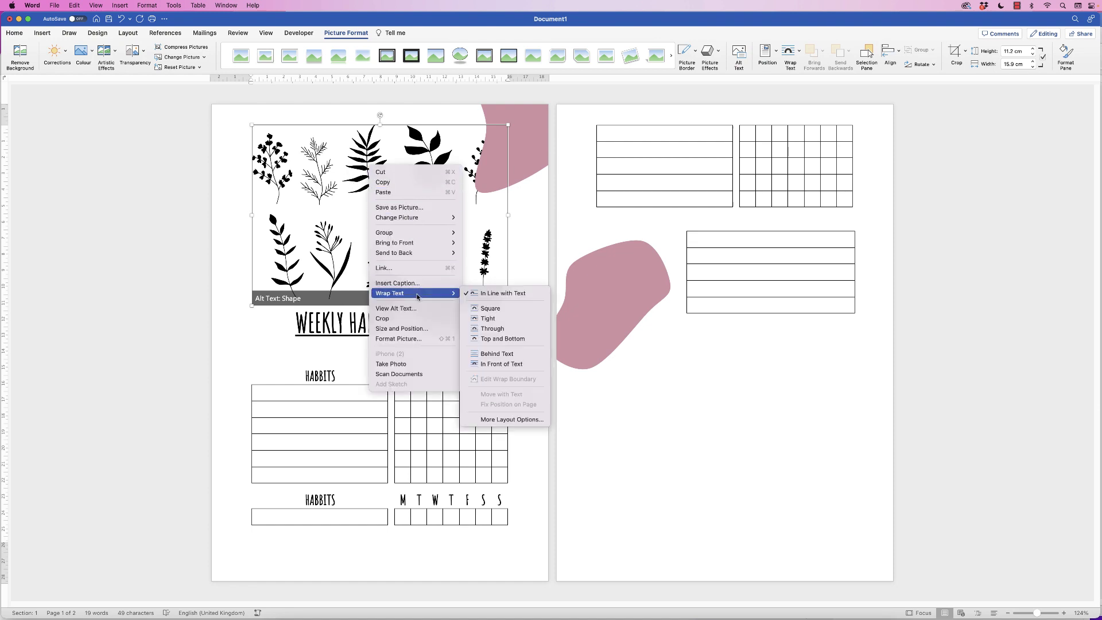
{"action": "left_click", "coordinate": [484, 364]}
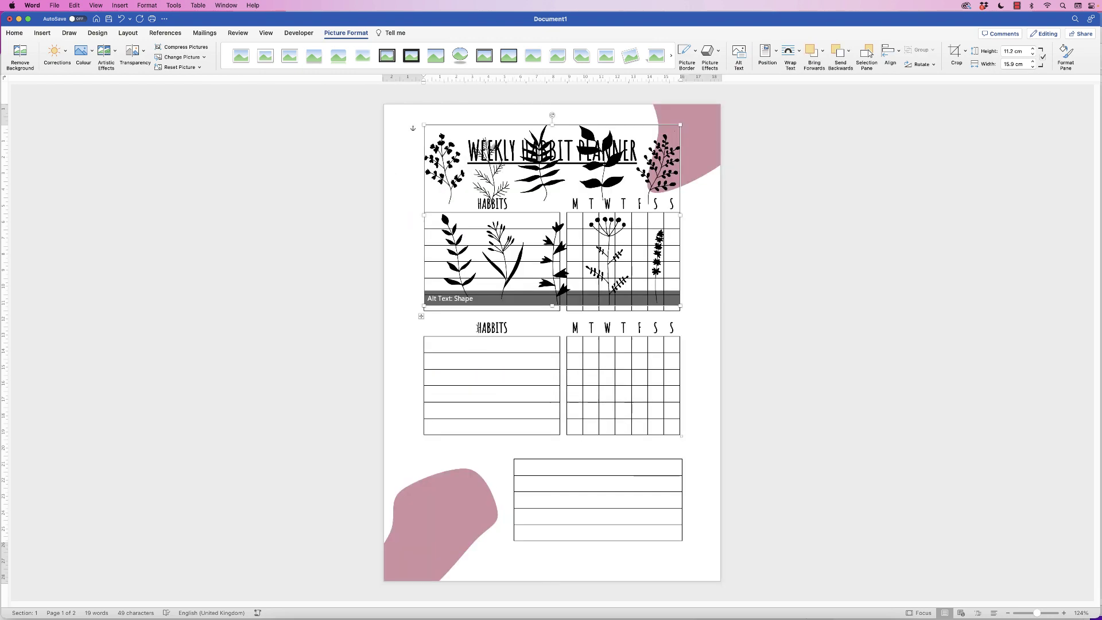
Step: Duplicate the herbs picture and crop the lower copy to the single umbel-topped sprig, about 3.37 × 8.13 cm
{"action": "left_click_drag", "start_coordinate": [543, 181], "coordinate": [530, 403]}
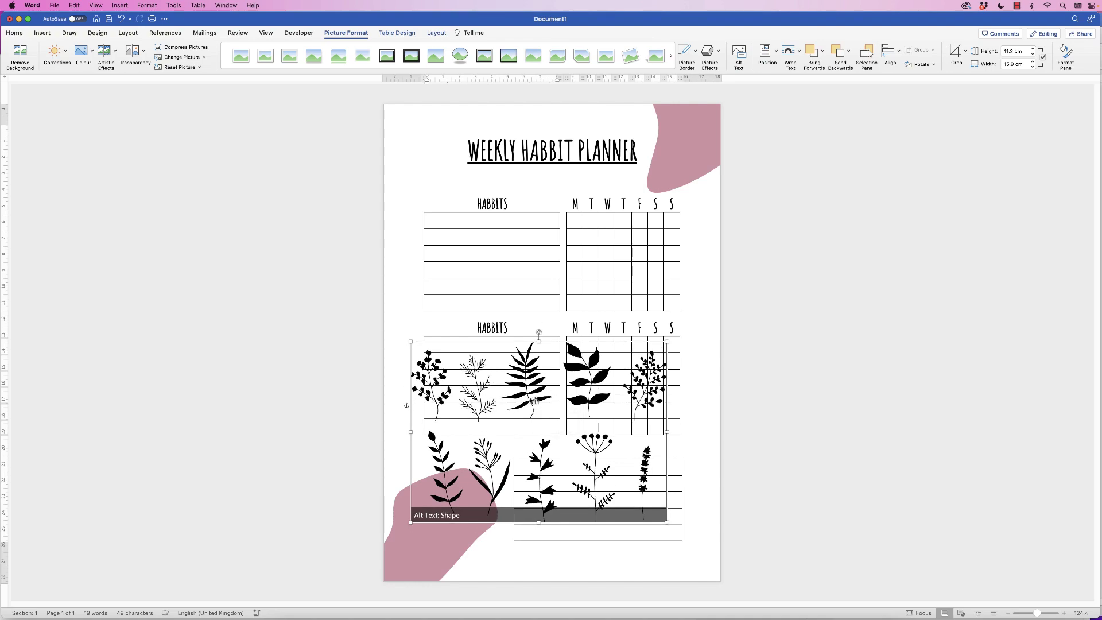
{"action": "left_click_drag", "start_coordinate": [534, 400], "coordinate": [531, 178]}
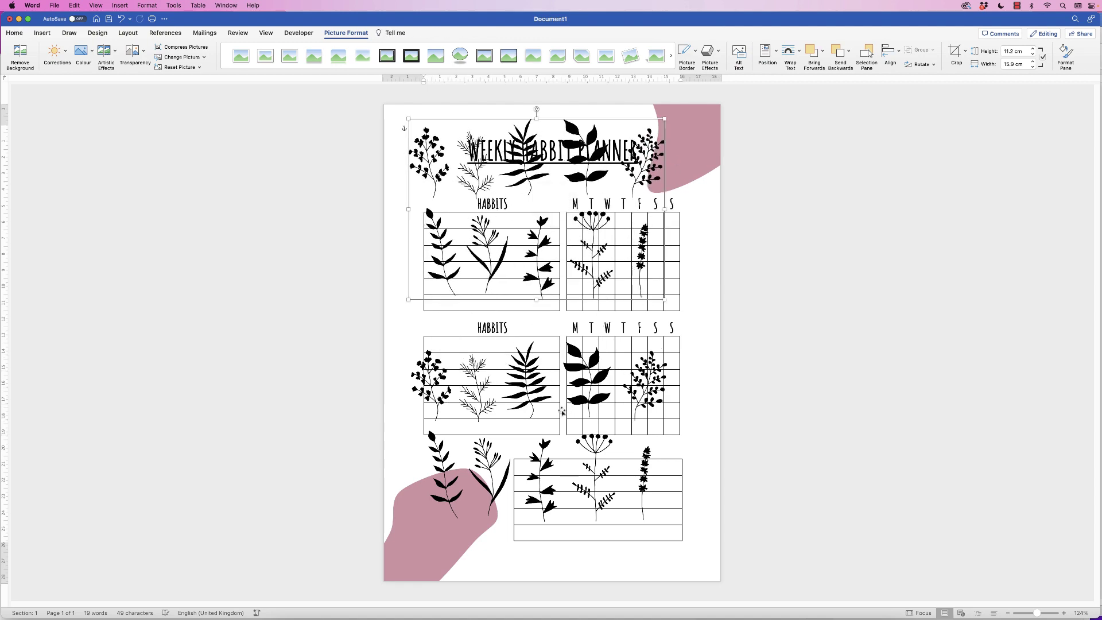
{"action": "left_click", "coordinate": [532, 425]}
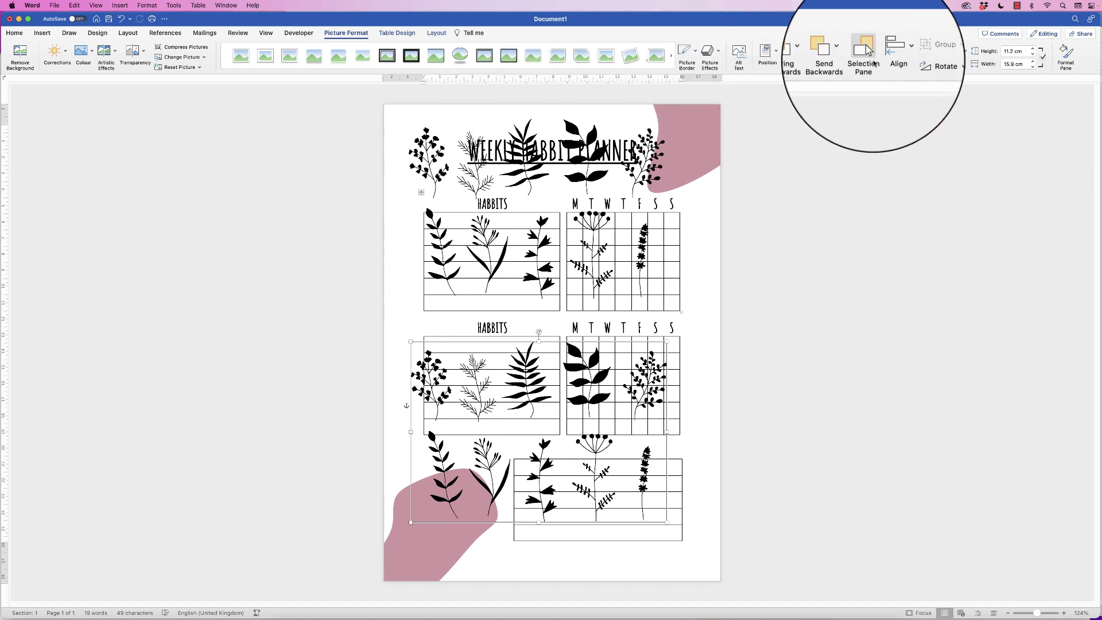
{"action": "left_click", "coordinate": [955, 52]}
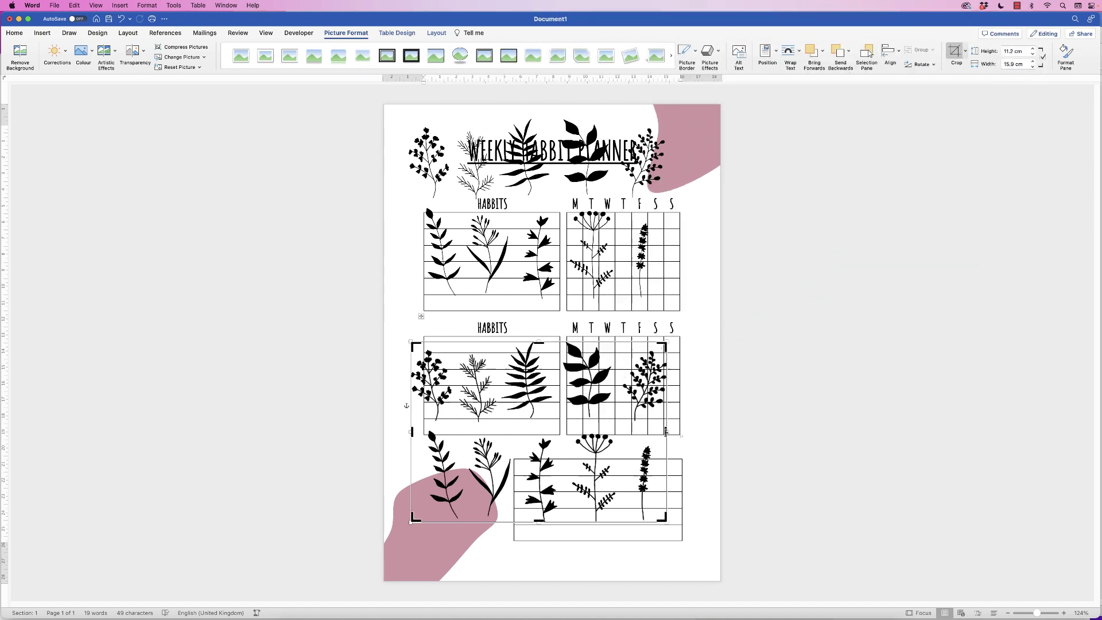
{"action": "left_click_drag", "start_coordinate": [666, 431], "coordinate": [621, 432]}
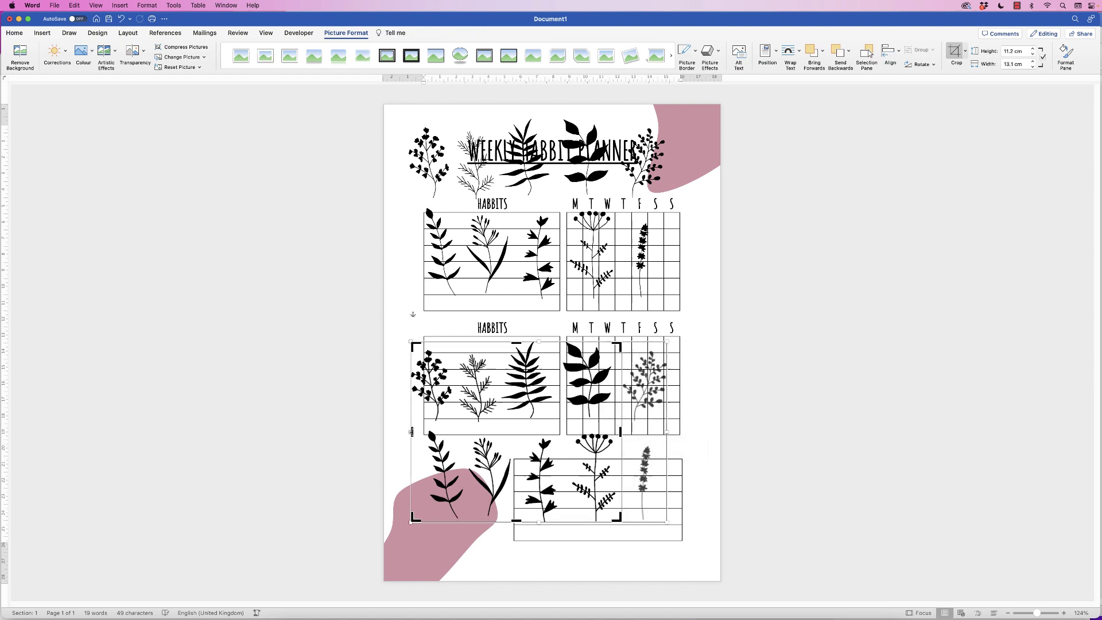
{"action": "left_click_drag", "start_coordinate": [412, 432], "coordinate": [568, 432]}
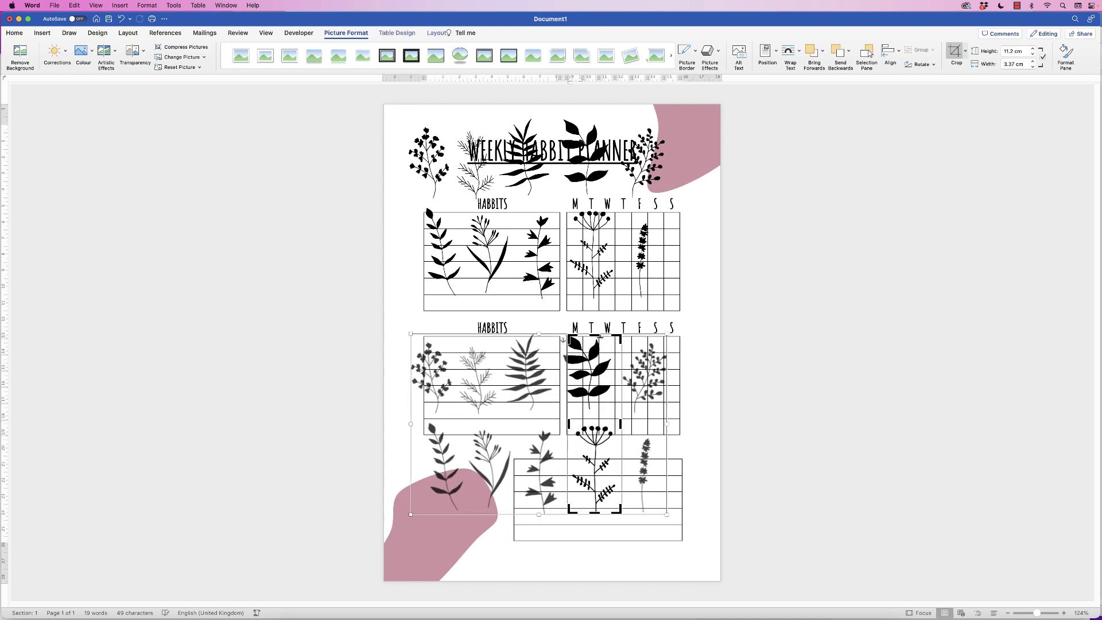
{"action": "left_click_drag", "start_coordinate": [595, 337], "coordinate": [422, 518]}
{"action": "key", "text": "Escape"}
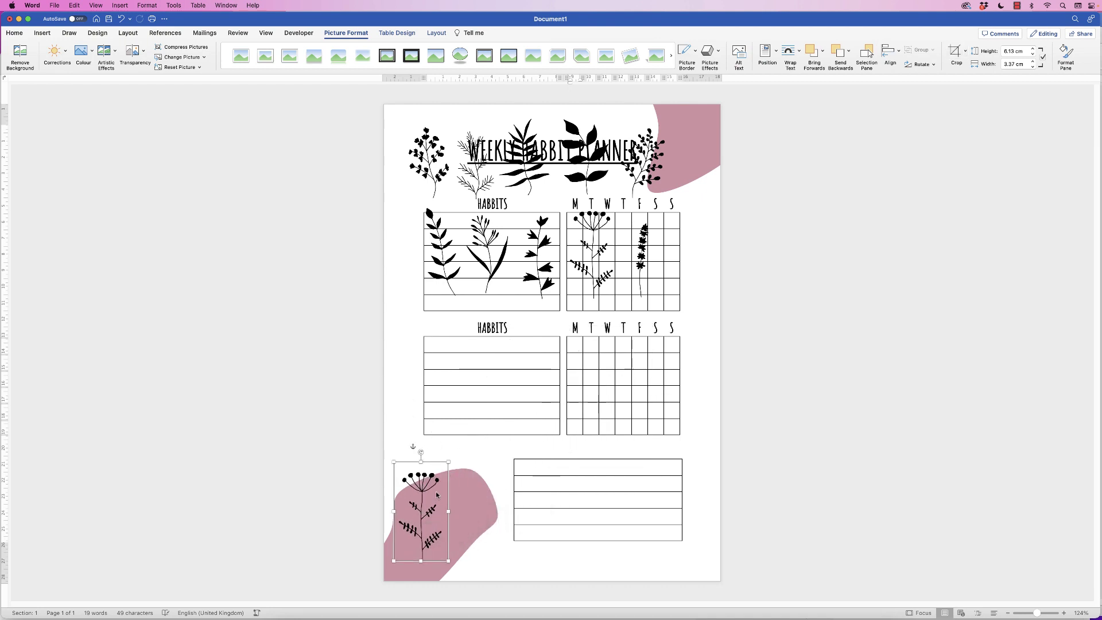
Step: Place the umbel sprig low on the bottom-left pink blob, shrink it slightly and tilt it about 11°
{"action": "left_click_drag", "start_coordinate": [421, 450], "coordinate": [502, 403]}
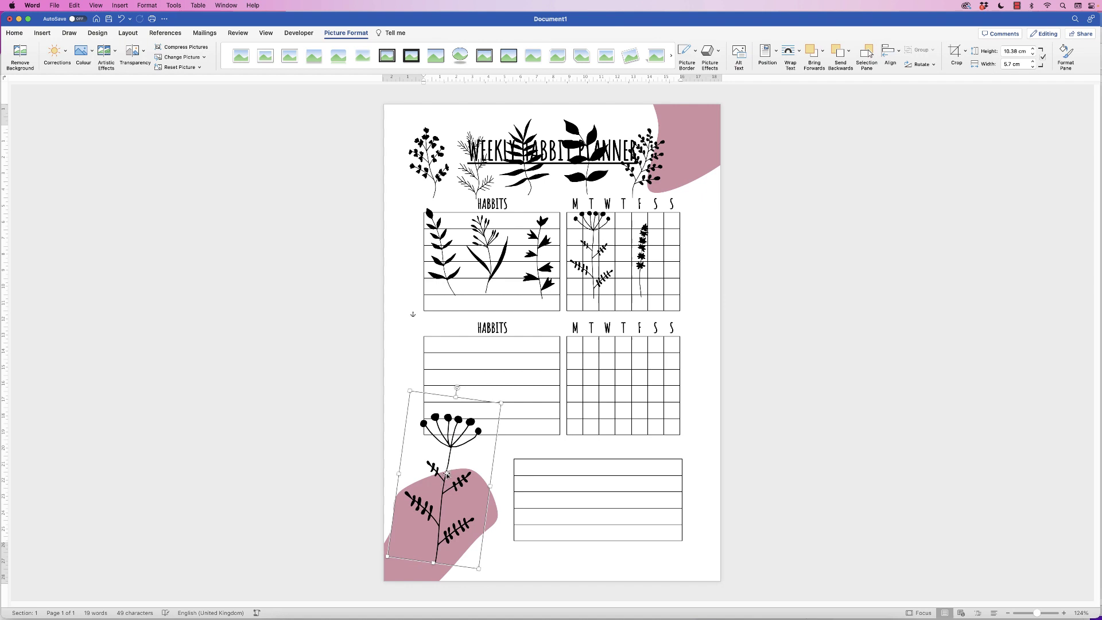
{"action": "double_click", "coordinate": [447, 473]}
{"action": "left_click_drag", "start_coordinate": [449, 473], "coordinate": [439, 493]}
{"action": "key", "text": "super+z"}
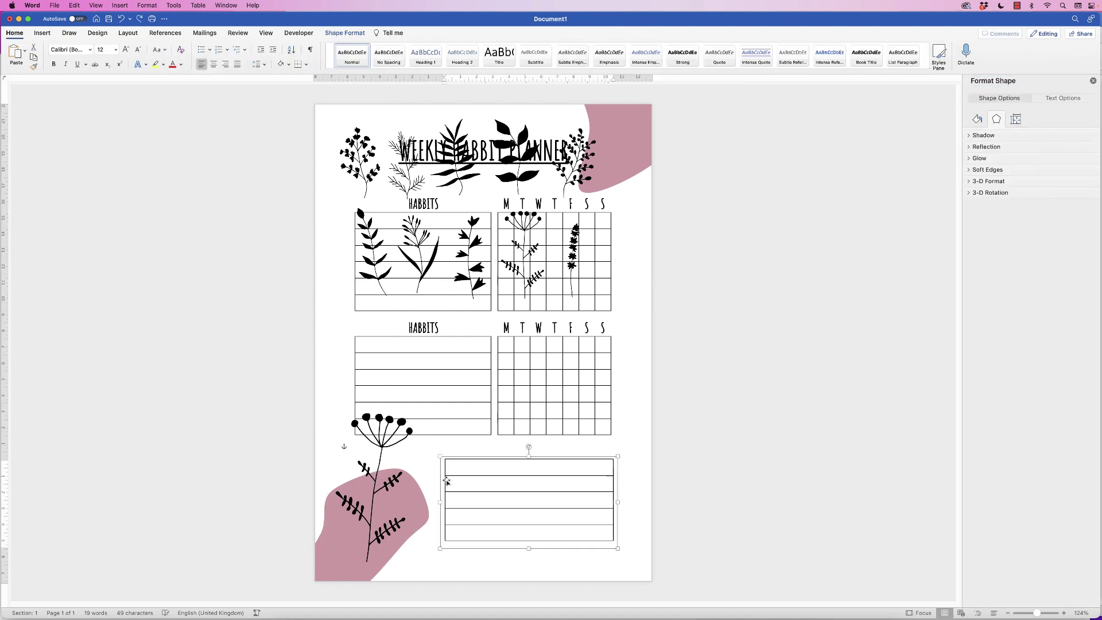
{"action": "left_click_drag", "start_coordinate": [376, 485], "coordinate": [361, 510]}
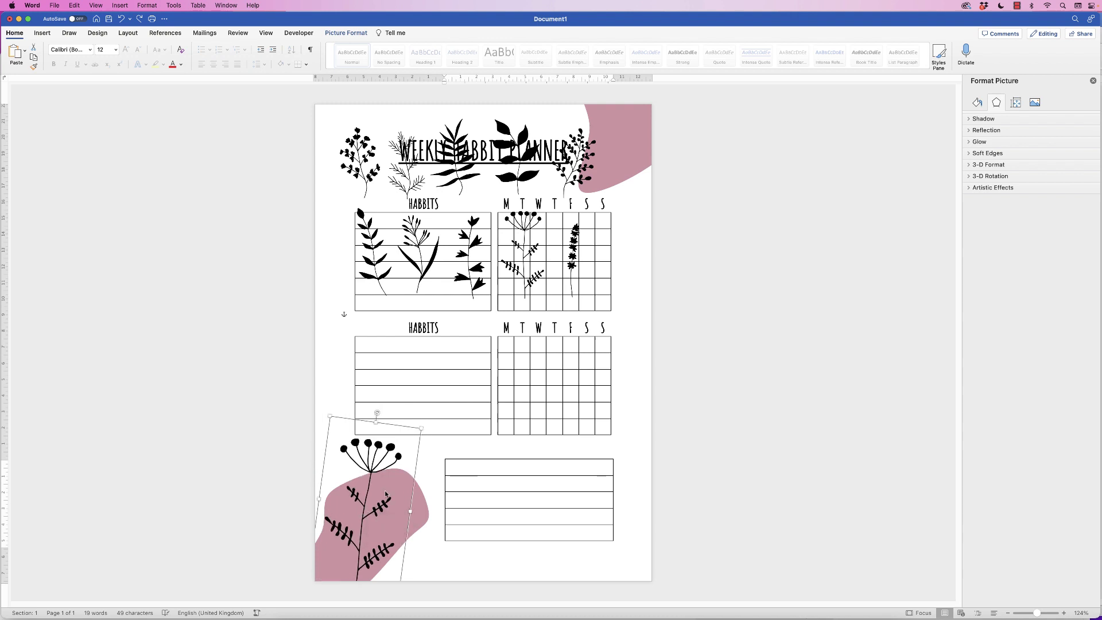
{"action": "left_click_drag", "start_coordinate": [422, 428], "coordinate": [376, 470]}
{"action": "left_click_drag", "start_coordinate": [376, 431], "coordinate": [380, 432]}
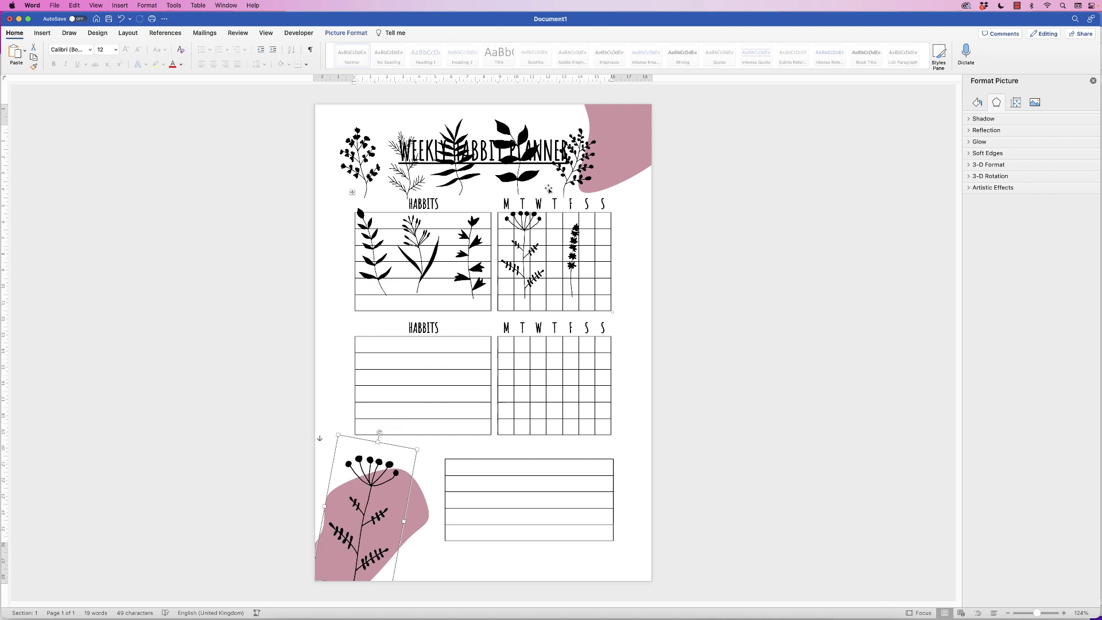
{"action": "left_click_drag", "start_coordinate": [549, 189], "coordinate": [548, 205]}
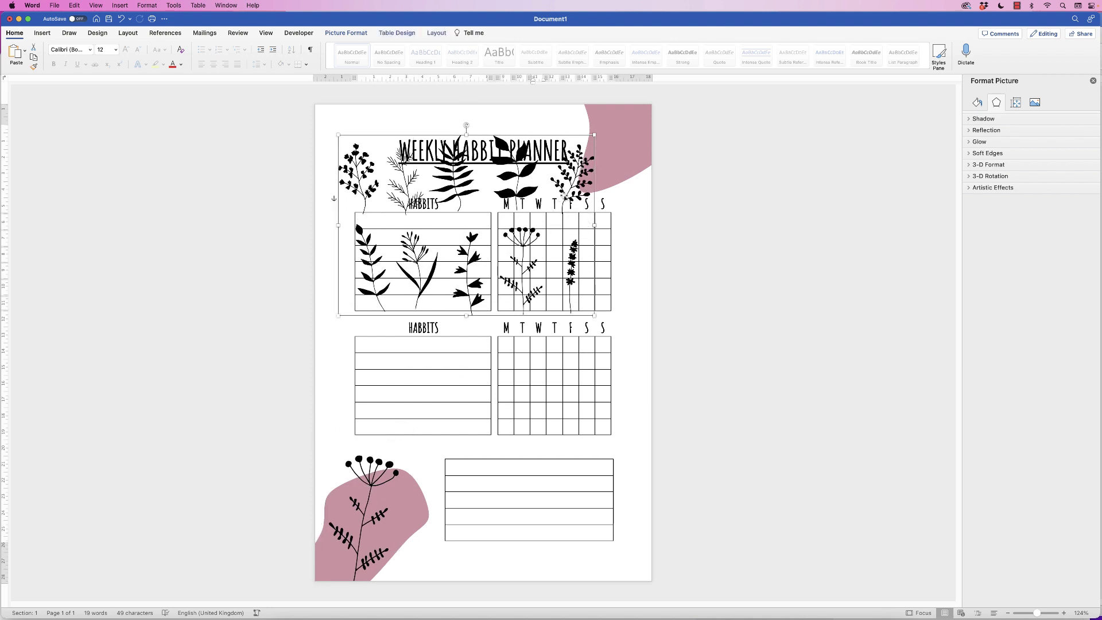
Step: Crop the top herbs copy to its rightmost leafy sprig and turn it nearly upside down on the top-right blob
{"action": "left_click", "coordinate": [346, 32]}
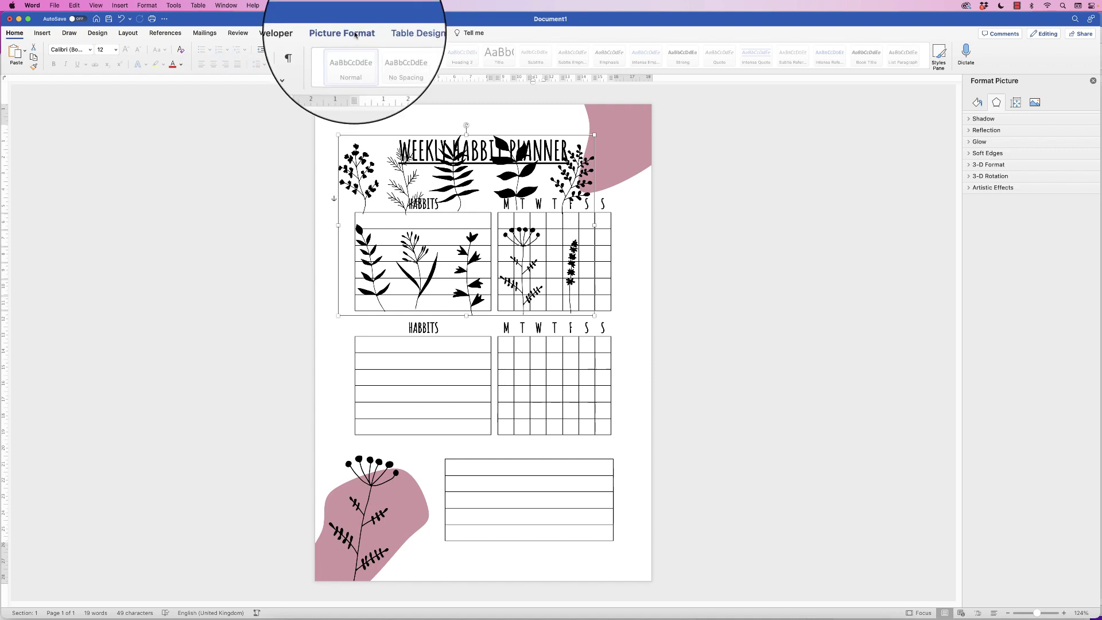
{"action": "left_click", "coordinate": [956, 53]}
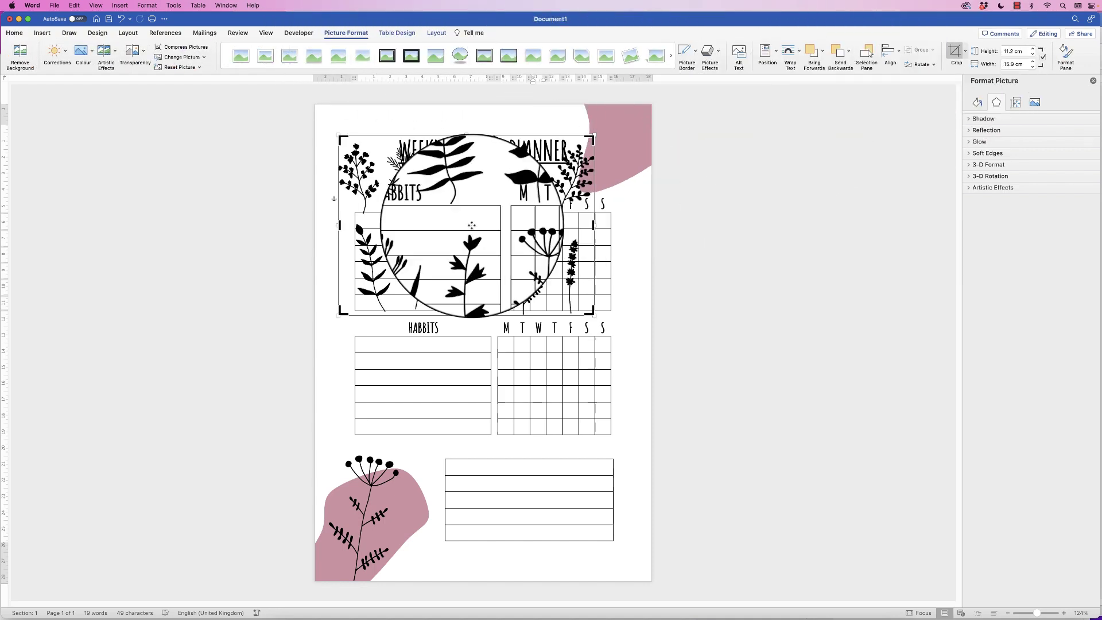
{"action": "left_click_drag", "start_coordinate": [338, 227], "coordinate": [547, 233]}
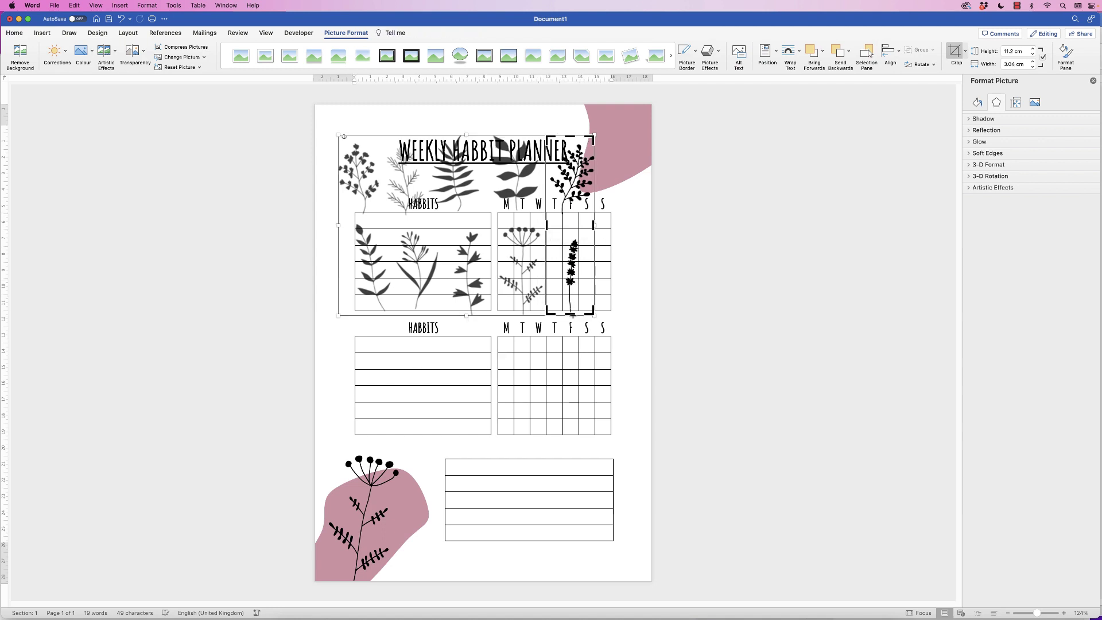
{"action": "left_click_drag", "start_coordinate": [570, 315], "coordinate": [571, 221]}
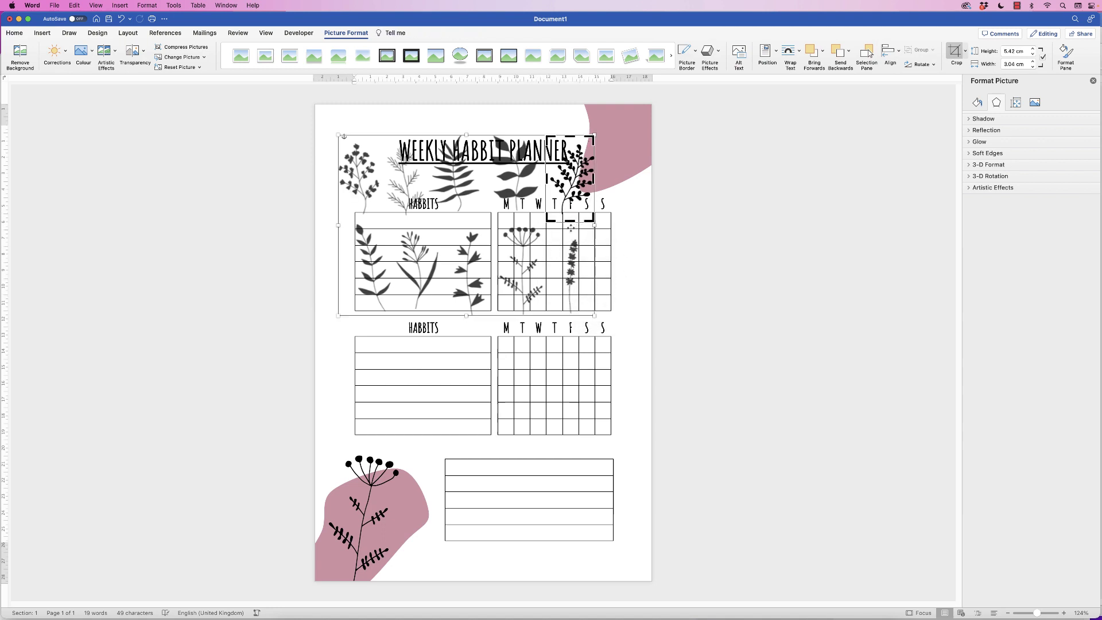
{"action": "left_click", "coordinate": [571, 231]}
{"action": "left_click_drag", "start_coordinate": [571, 125], "coordinate": [634, 225]}
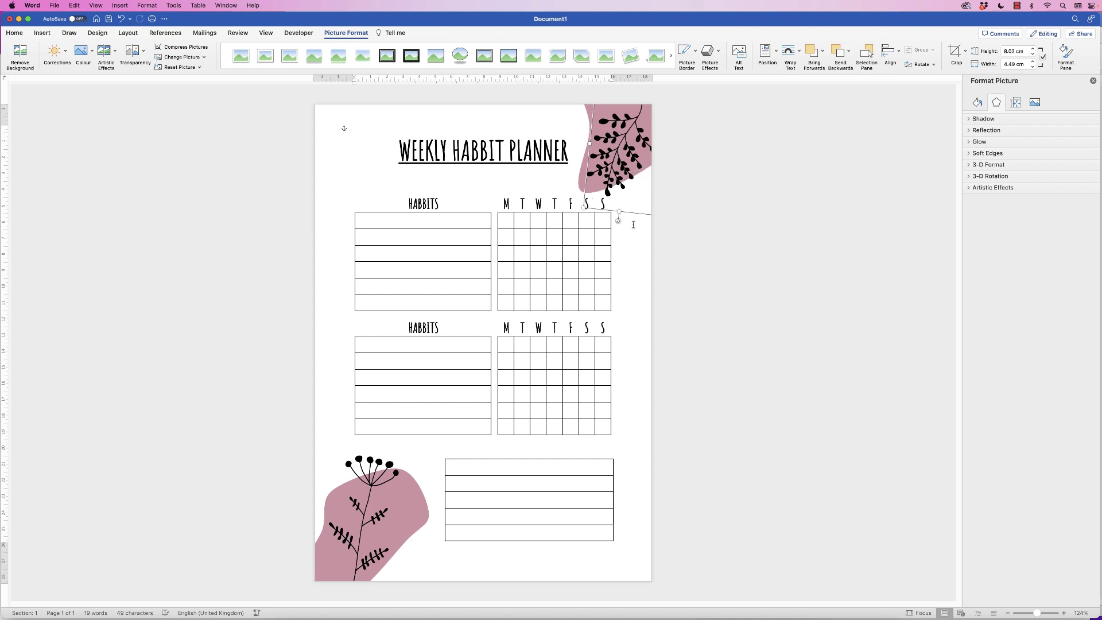
{"action": "left_click", "coordinate": [698, 360]}
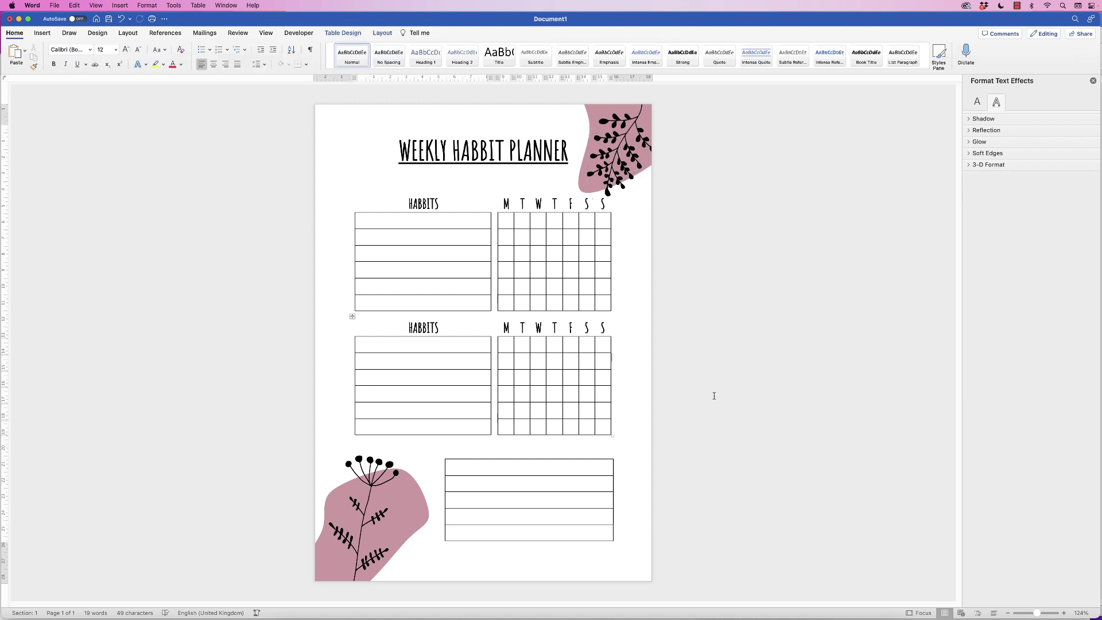